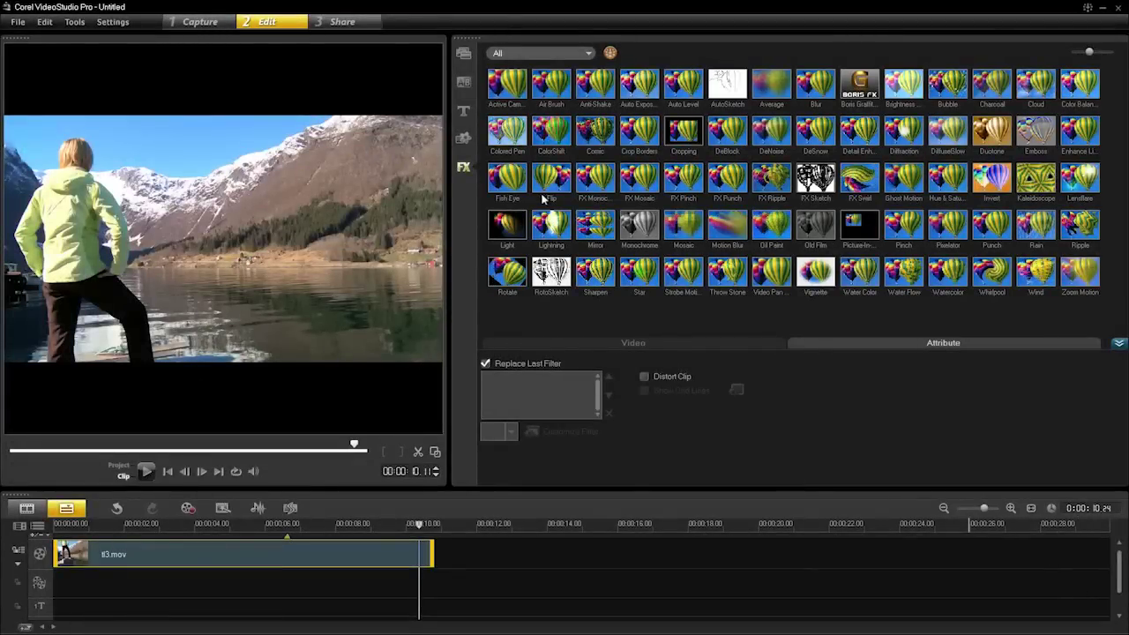
# Drop the Boris Graffiti FX onto the f3.mov lake clip and open its Customize Filter editor
pyautogui.click(860, 85)
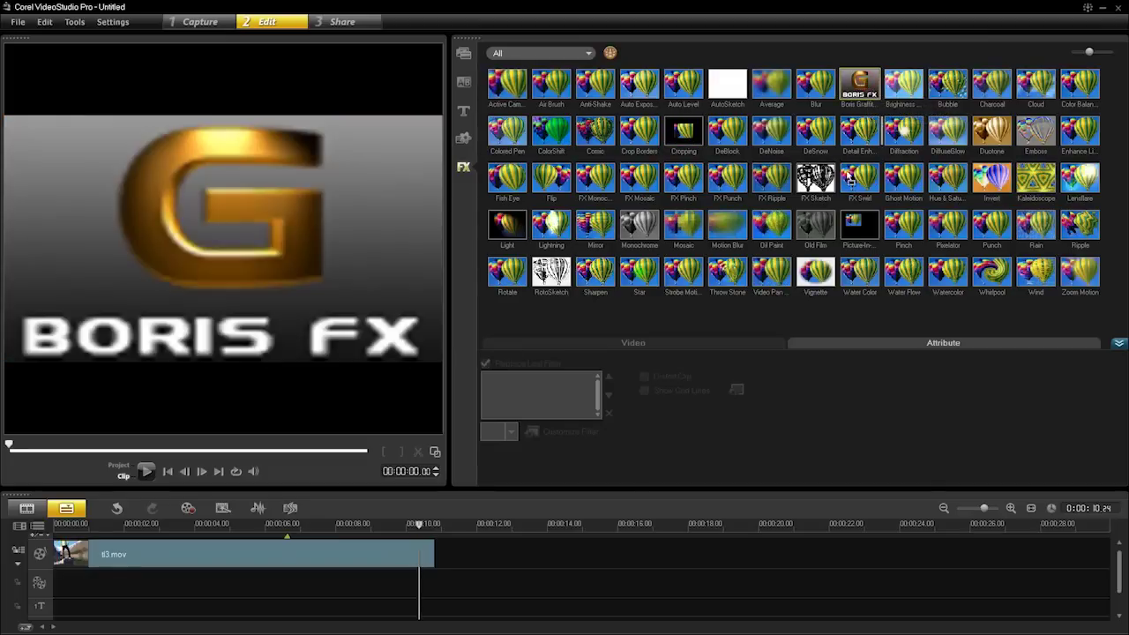
pyautogui.moveTo(850, 177); pyautogui.dragTo(178, 556)
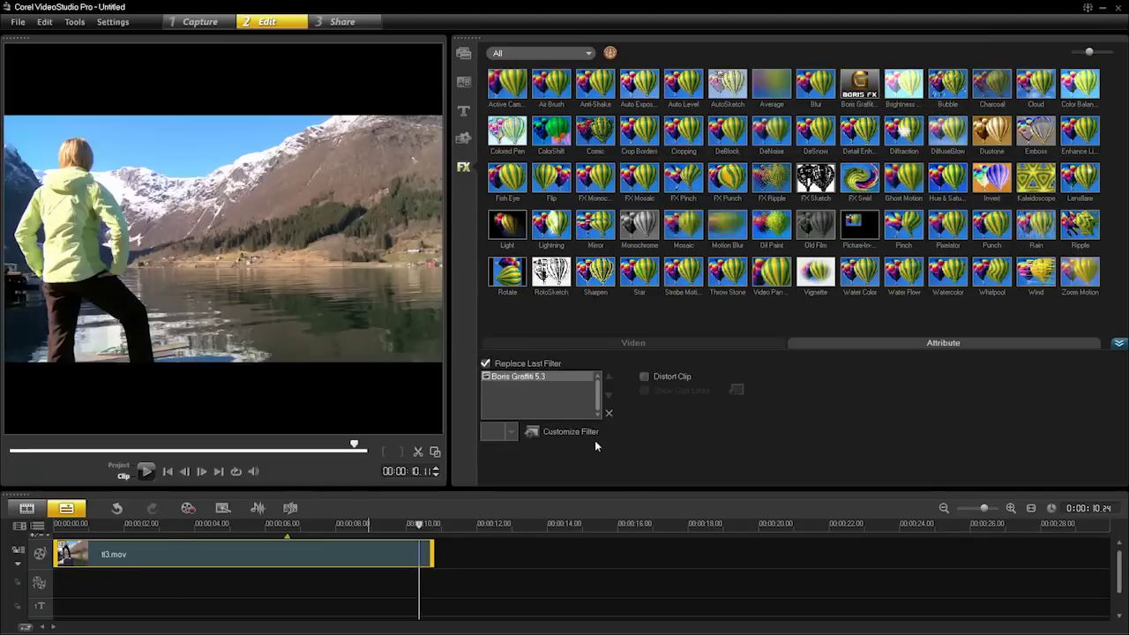
pyautogui.click(572, 434)
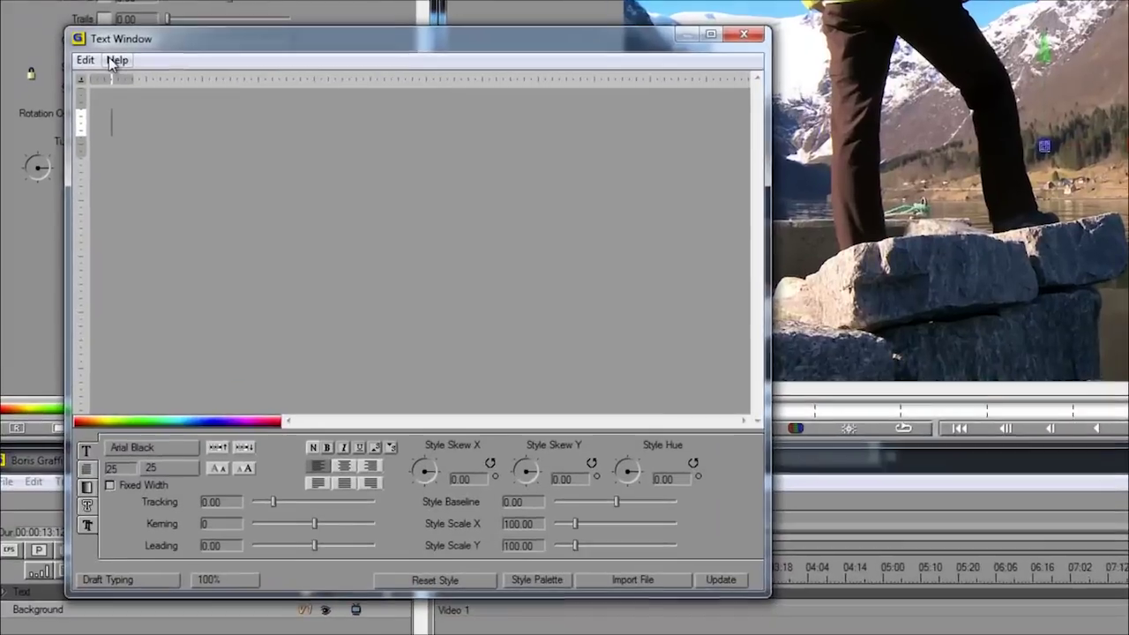
# Type the title 'WALKING TOURS 8:00AM', fixing the typo, and update the preview
pyautogui.write('WAKLIN')
pyautogui.press('BackSpace')
pyautogui.press('BackSpace')
pyautogui.press('BackSpace')
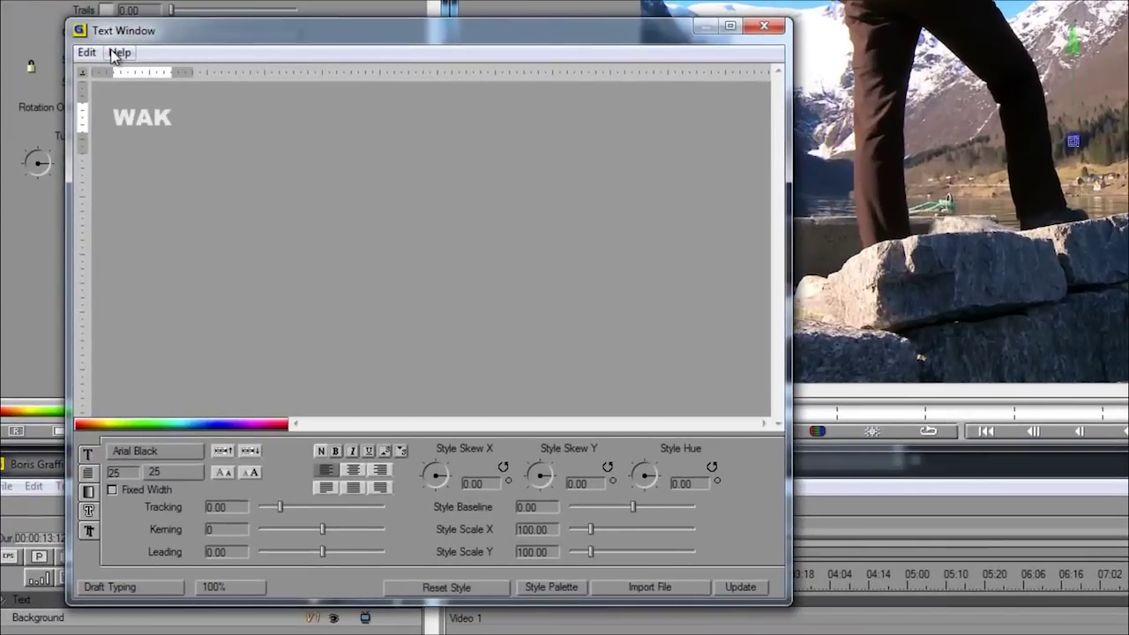
pyautogui.press('BackSpace')
pyautogui.write('LKING')
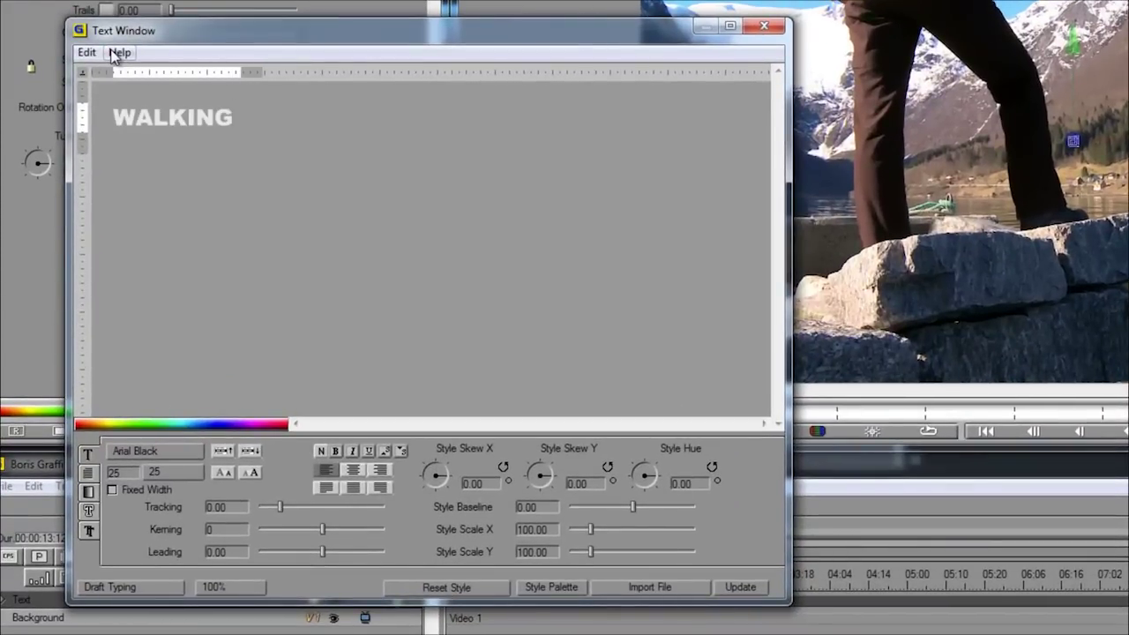
pyautogui.write('  TOURS  8')
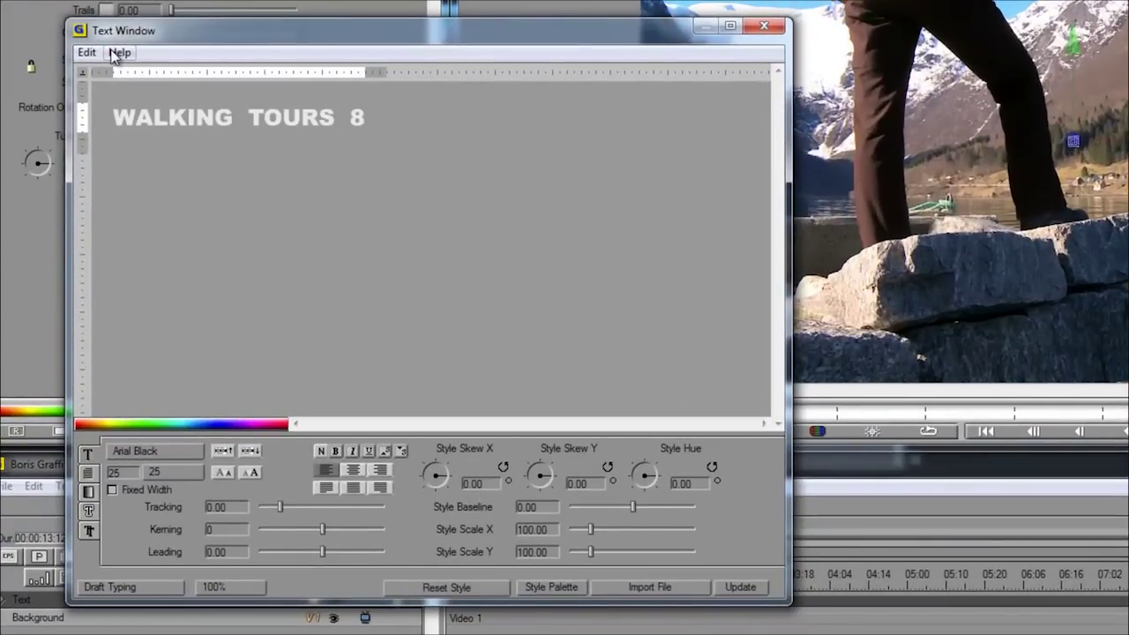
pyautogui.write(':00')
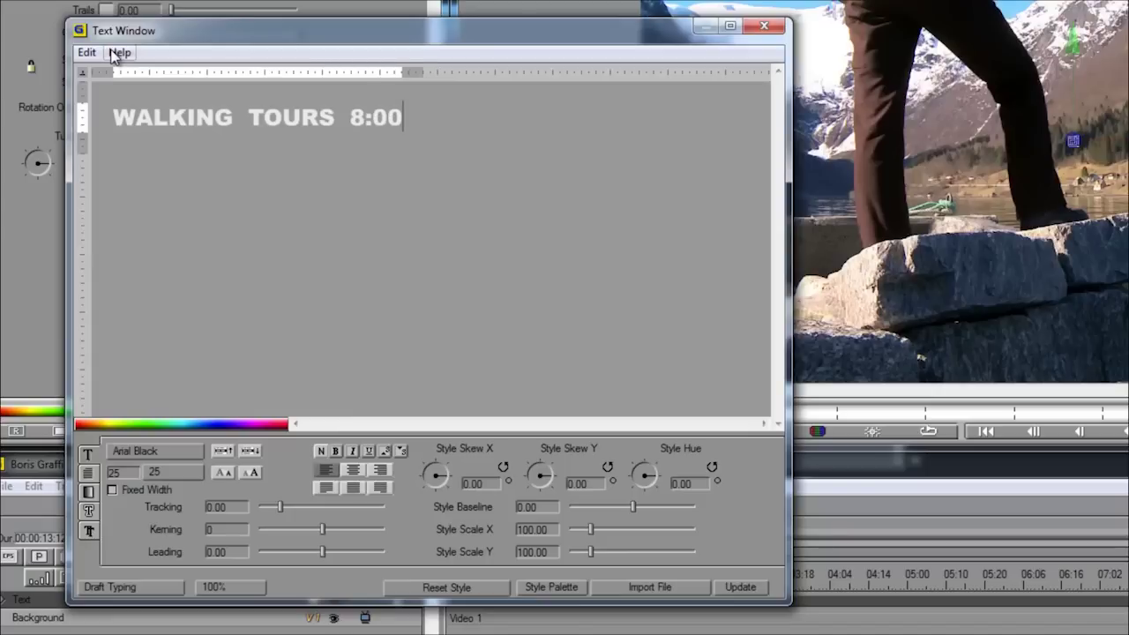
pyautogui.write('AM')
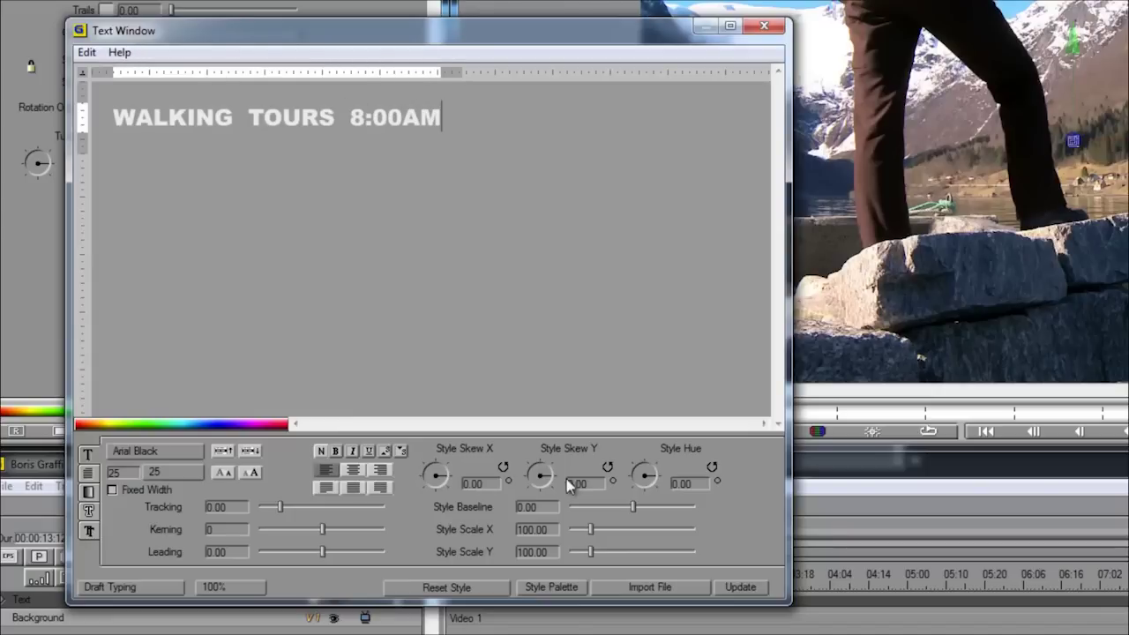
pyautogui.moveTo(549, 24); pyautogui.dragTo(497, 0)
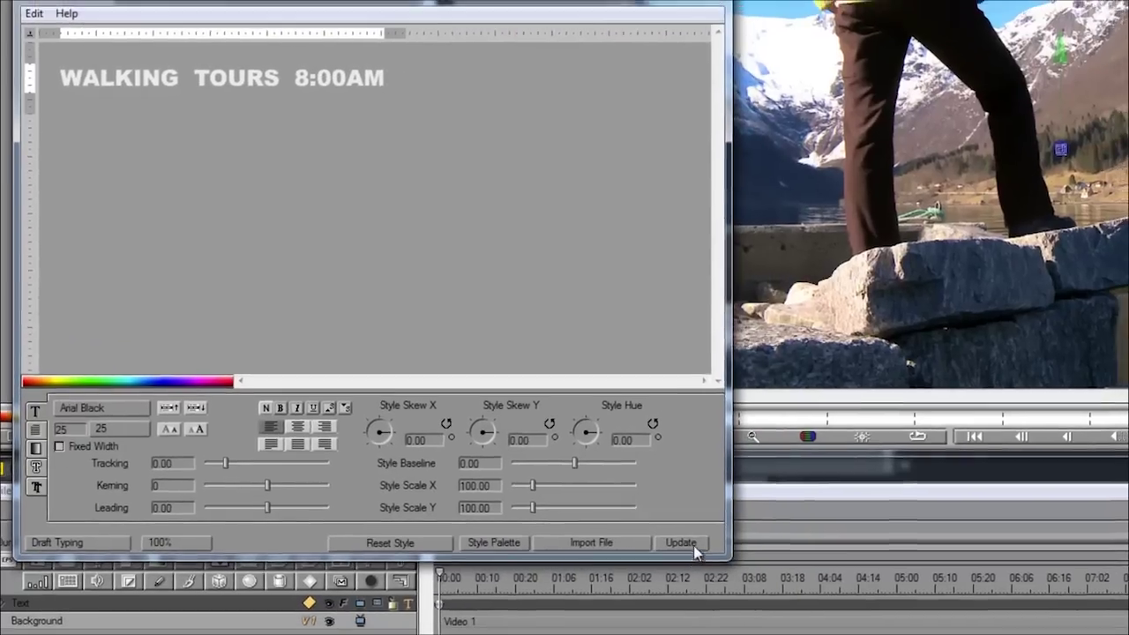
pyautogui.click(692, 544)
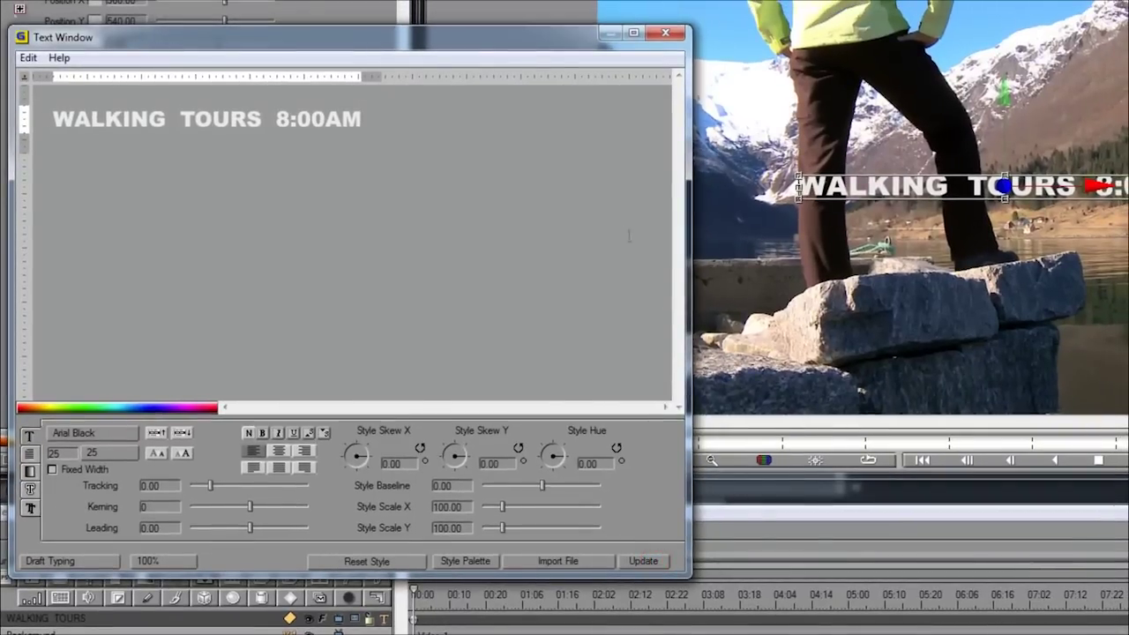
pyautogui.tripleClick(379, 118)
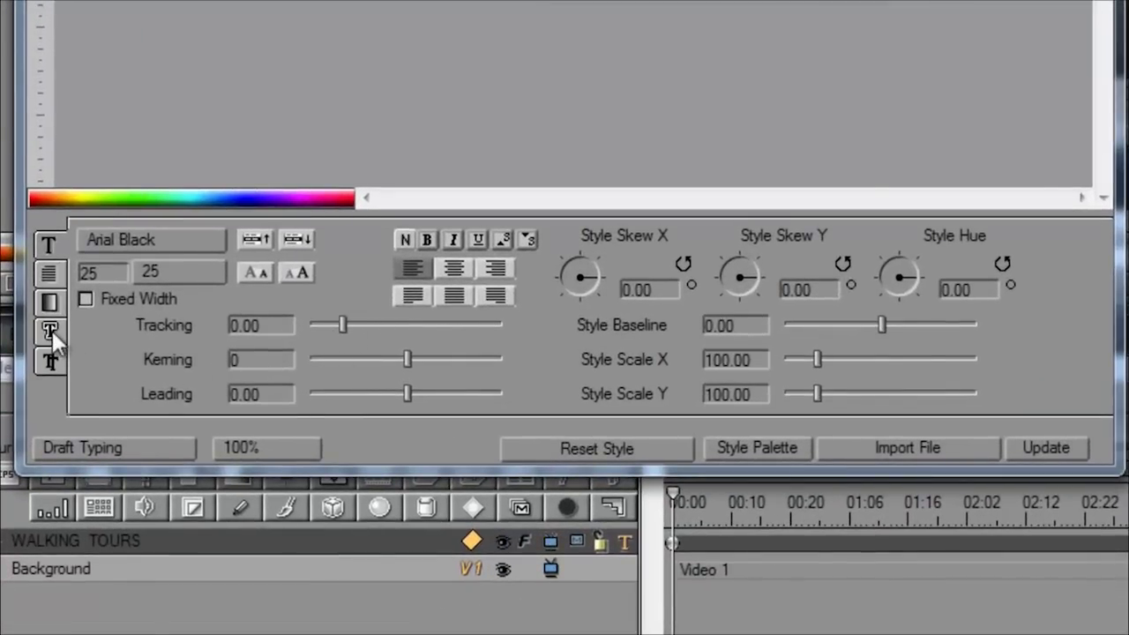
# Turn on the title's drop shadow and shorten its distance to 3.17
pyautogui.click(49, 355)
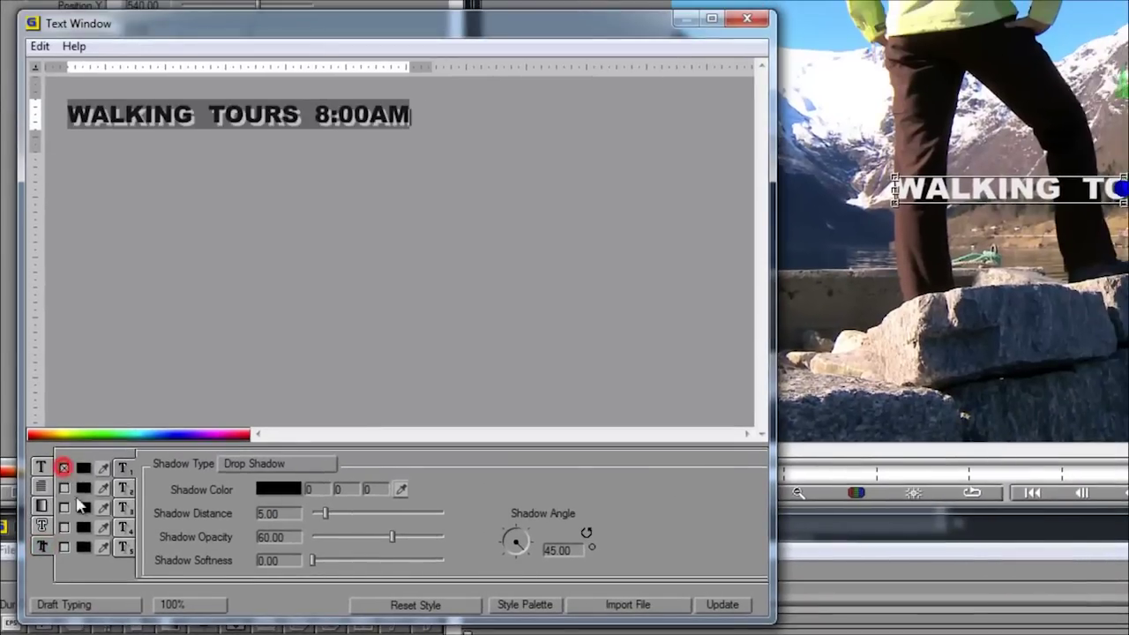
pyautogui.click(717, 607)
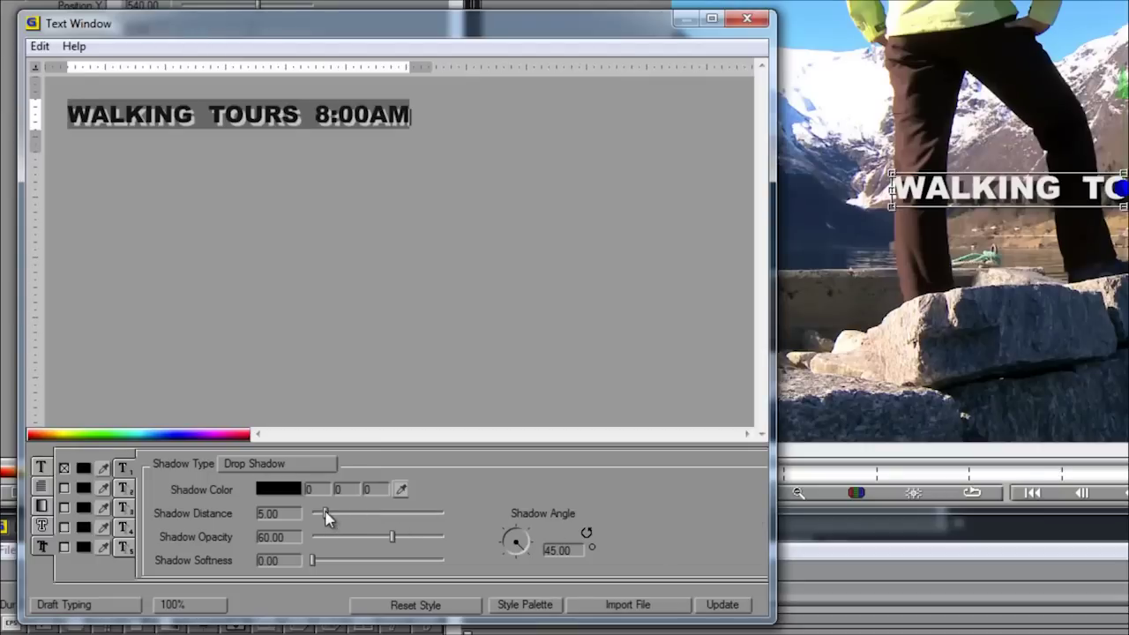
pyautogui.moveTo(322, 516); pyautogui.dragTo(321, 518)
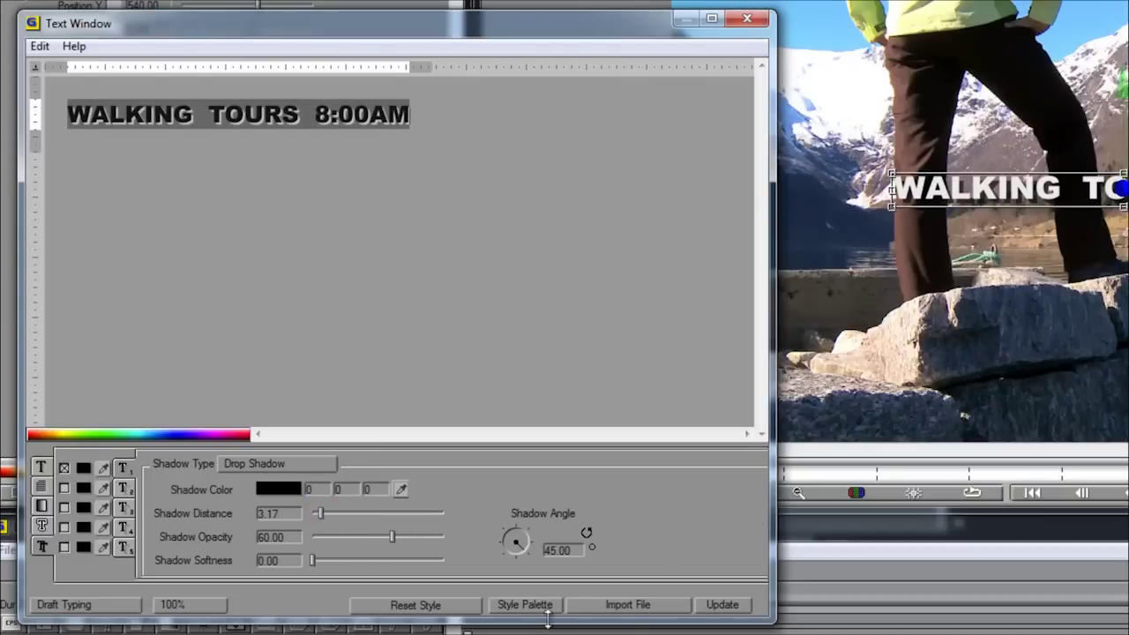
pyautogui.click(719, 608)
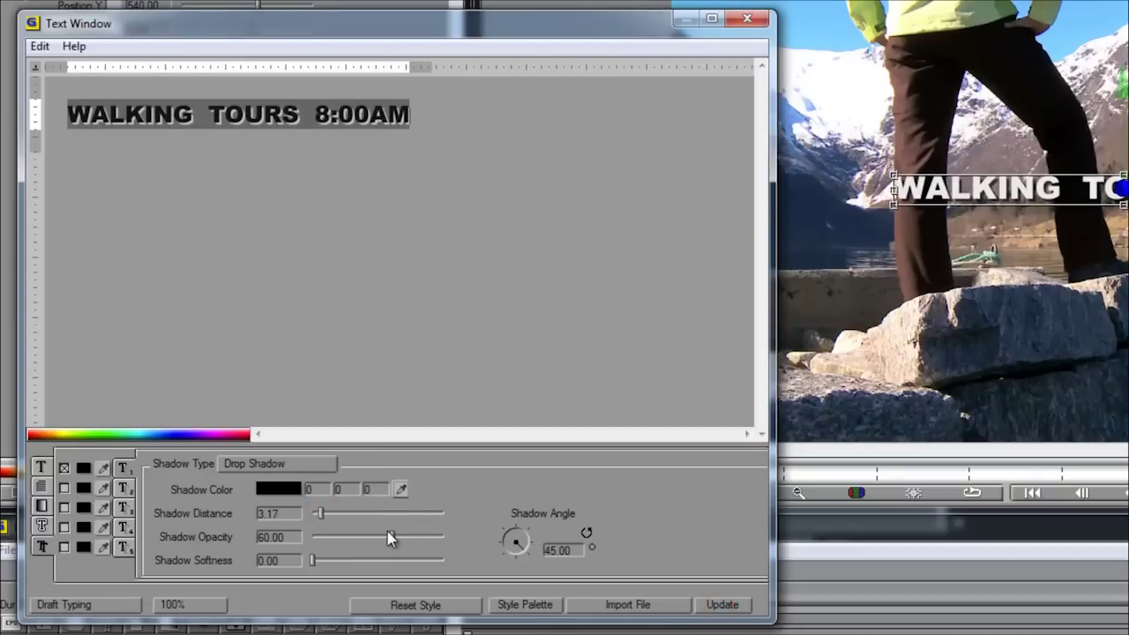
# Soften the title shadow to 0.35 and set its distance to 3.87
pyautogui.moveTo(315, 560)
pyautogui.mouseDown()
pyautogui.moveTo(327, 559)
pyautogui.moveTo(314, 560)
pyautogui.mouseUp()
pyautogui.click(720, 605)
pyautogui.click(720, 605)
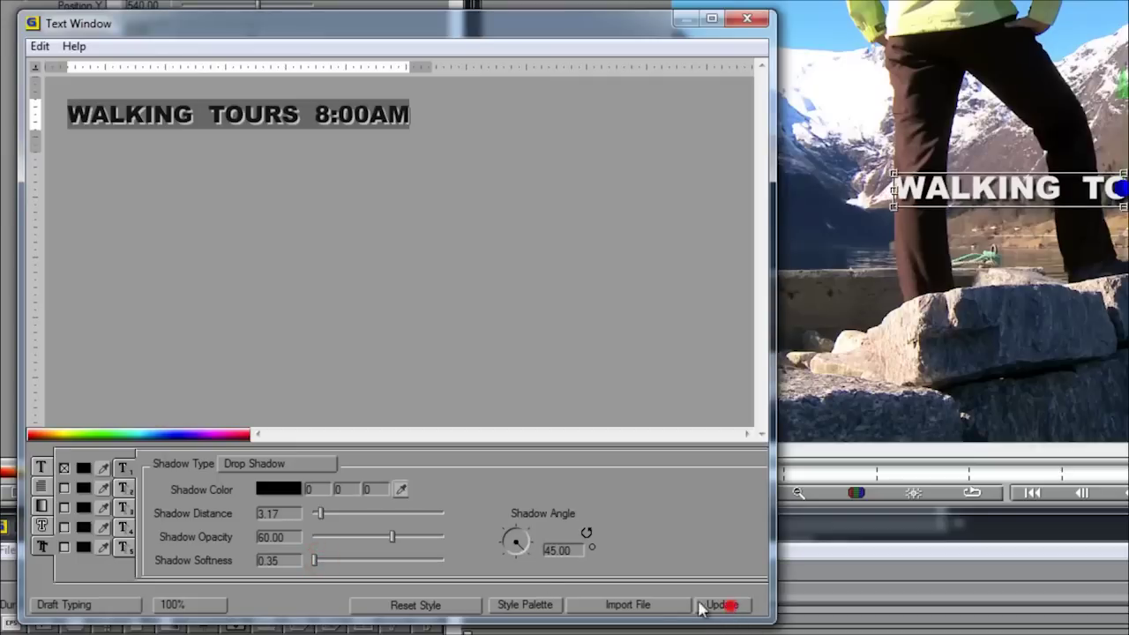
pyautogui.moveTo(327, 517); pyautogui.dragTo(320, 514)
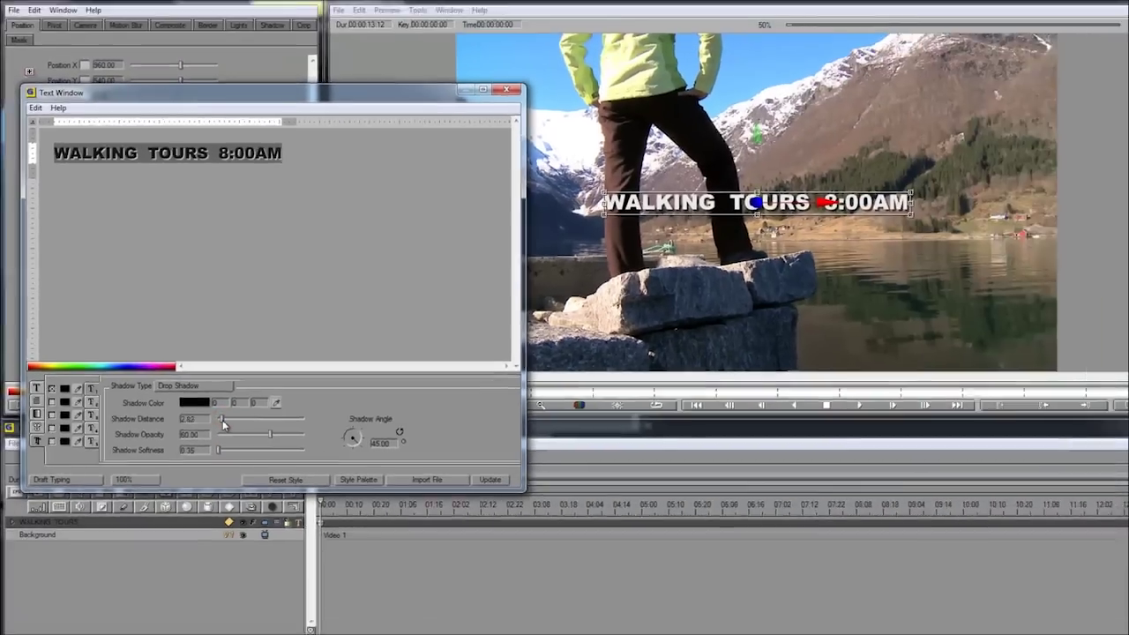
pyautogui.moveTo(222, 420); pyautogui.dragTo(224, 420)
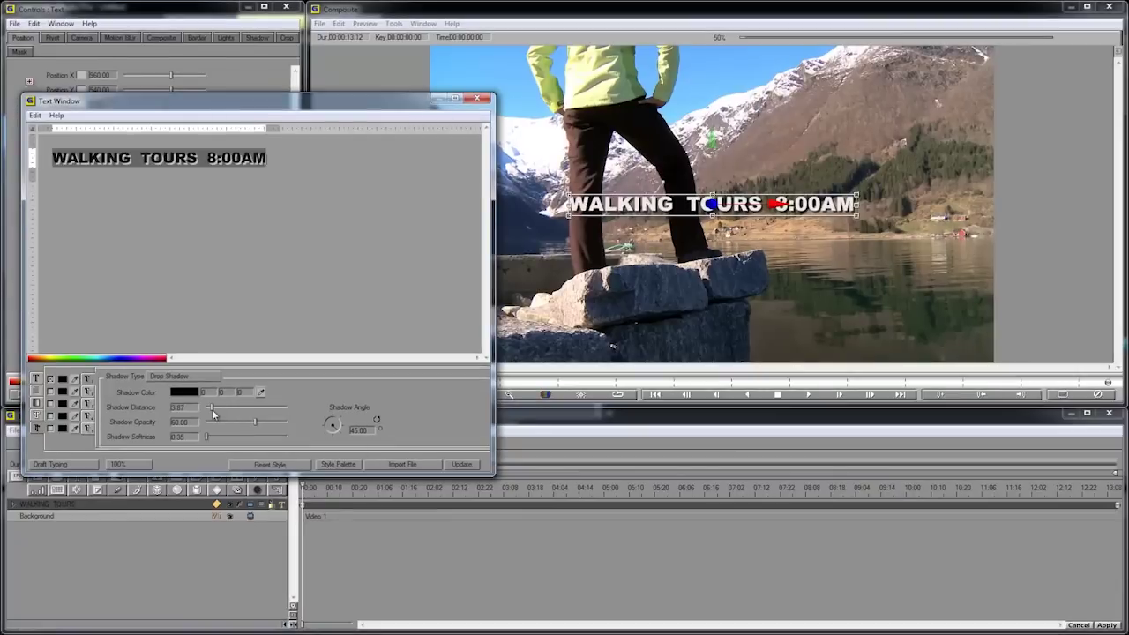
pyautogui.click(490, 479)
# Close the text editor, add a spline primitive layer and make its shape an oval
pyautogui.click(477, 99)
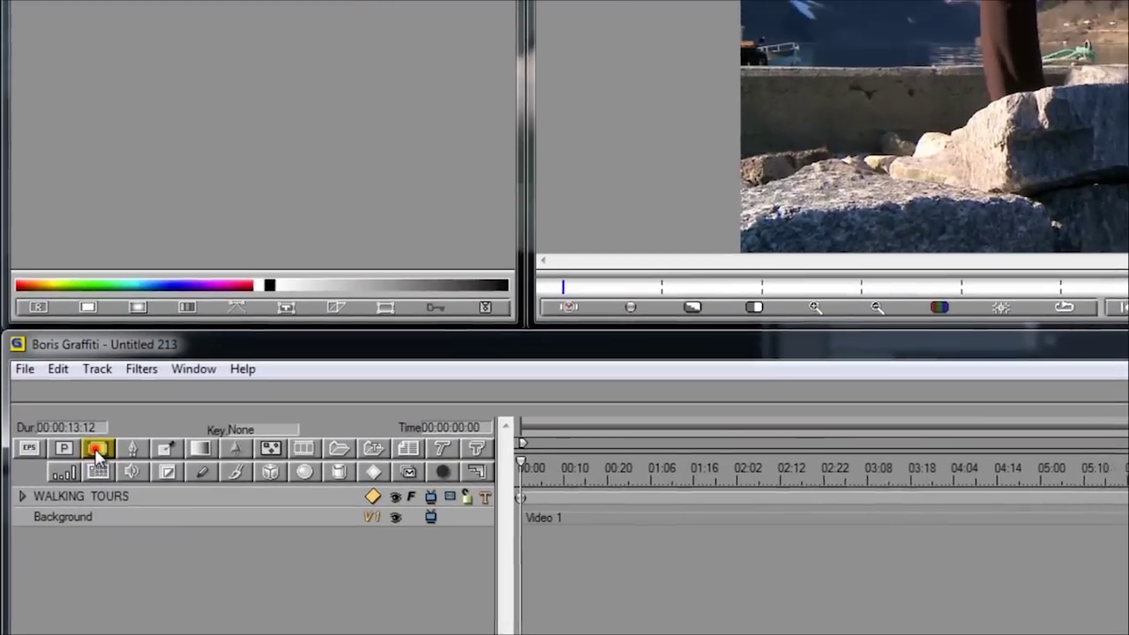
pyautogui.click(100, 450)
pyautogui.click(79, 491)
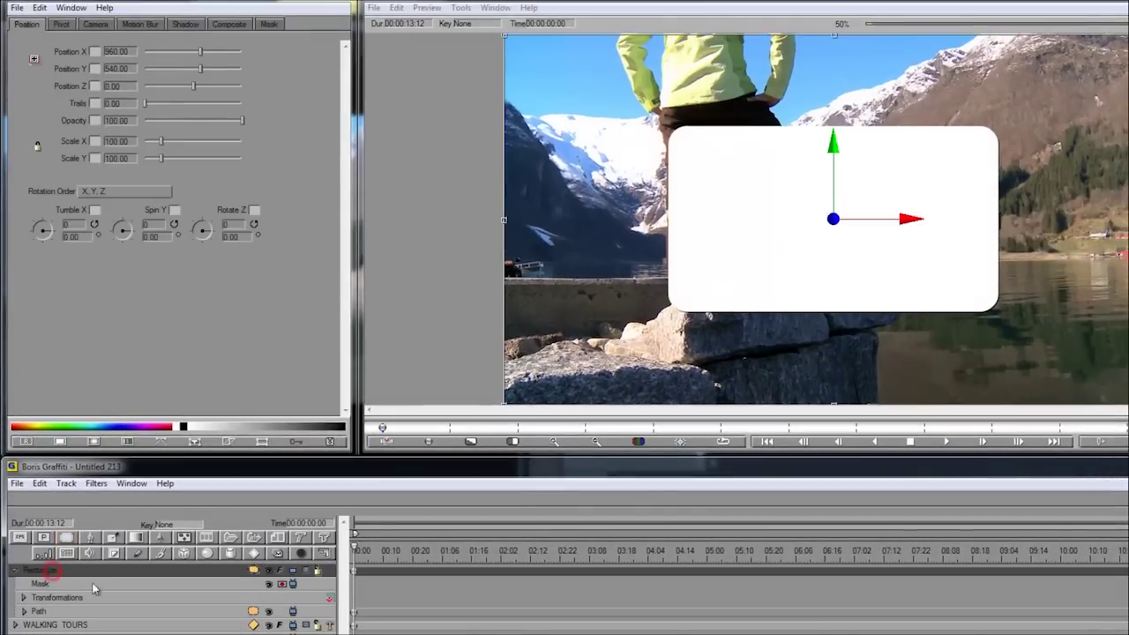
pyautogui.click(38, 612)
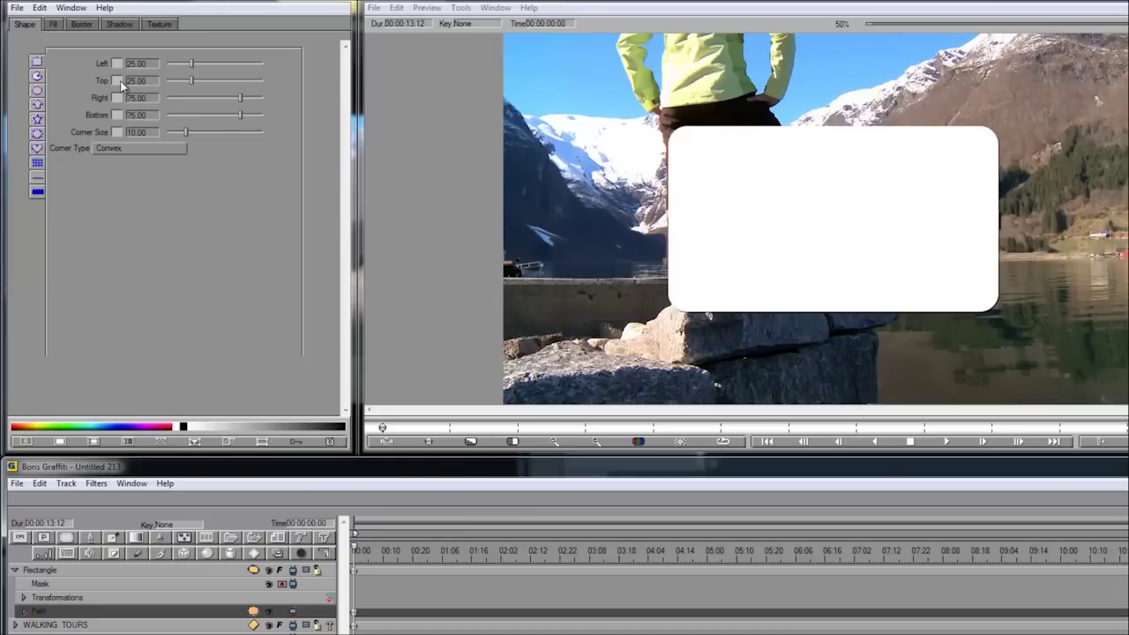
pyautogui.click(37, 90)
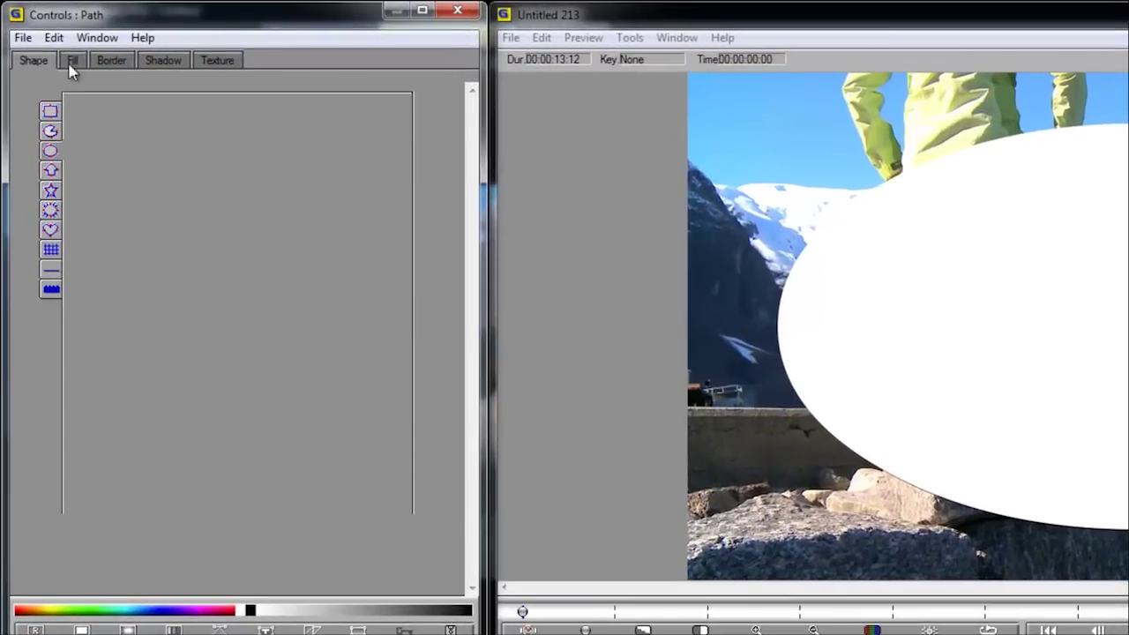
# Set the oval's fill colour to dark red 109/22/22
pyautogui.click(53, 24)
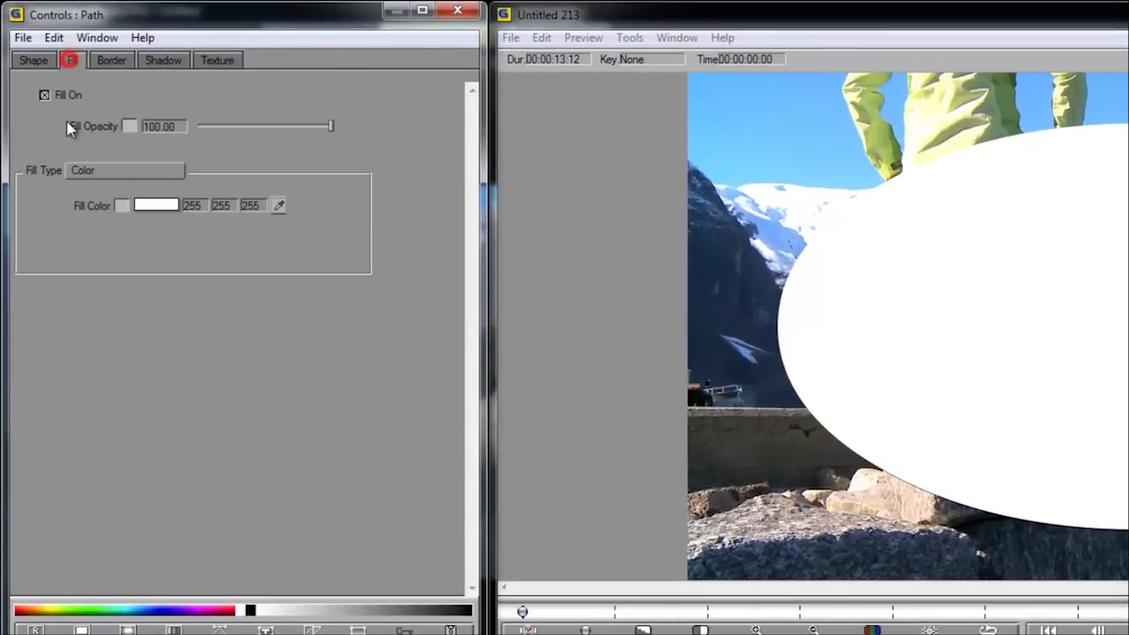
pyautogui.click(143, 210)
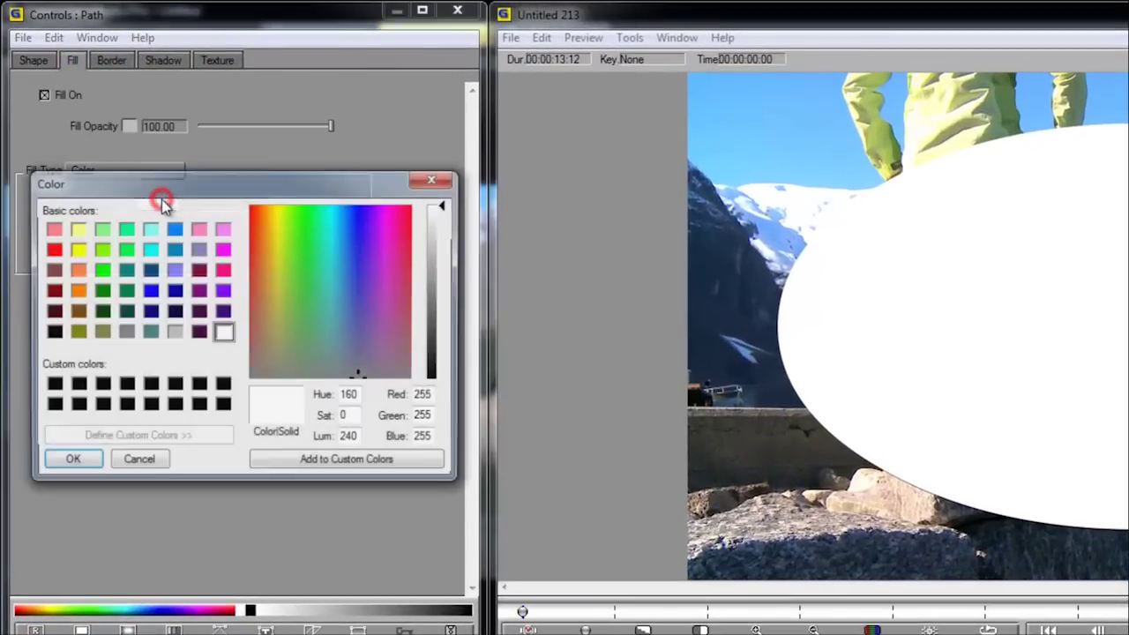
pyautogui.click(52, 269)
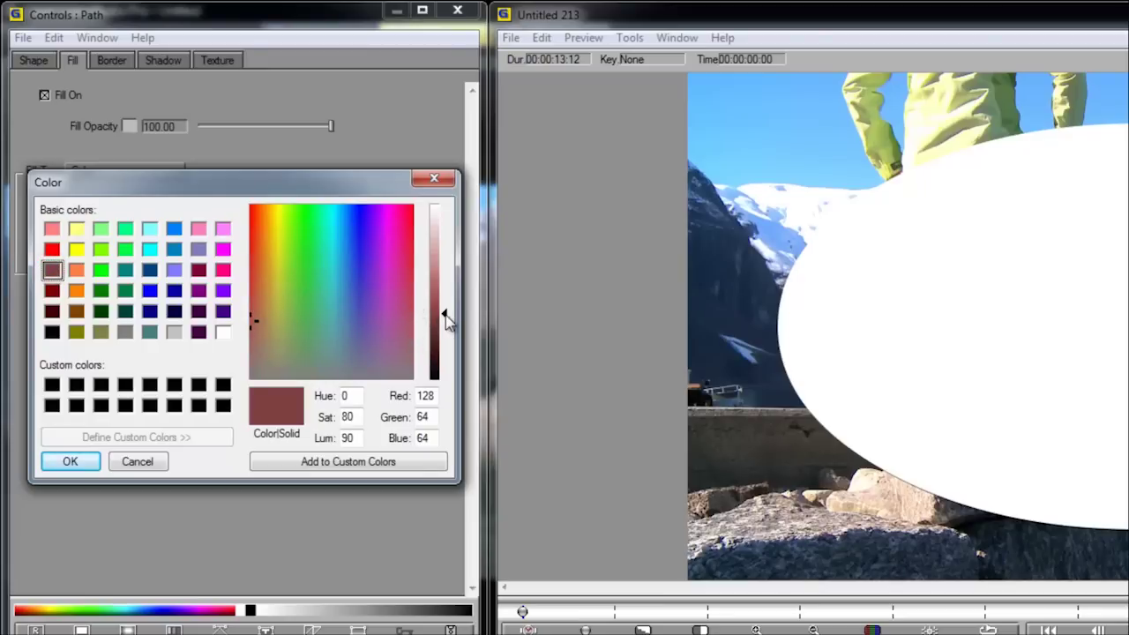
pyautogui.moveTo(446, 322); pyautogui.dragTo(447, 333)
pyautogui.moveTo(251, 301); pyautogui.dragTo(250, 271)
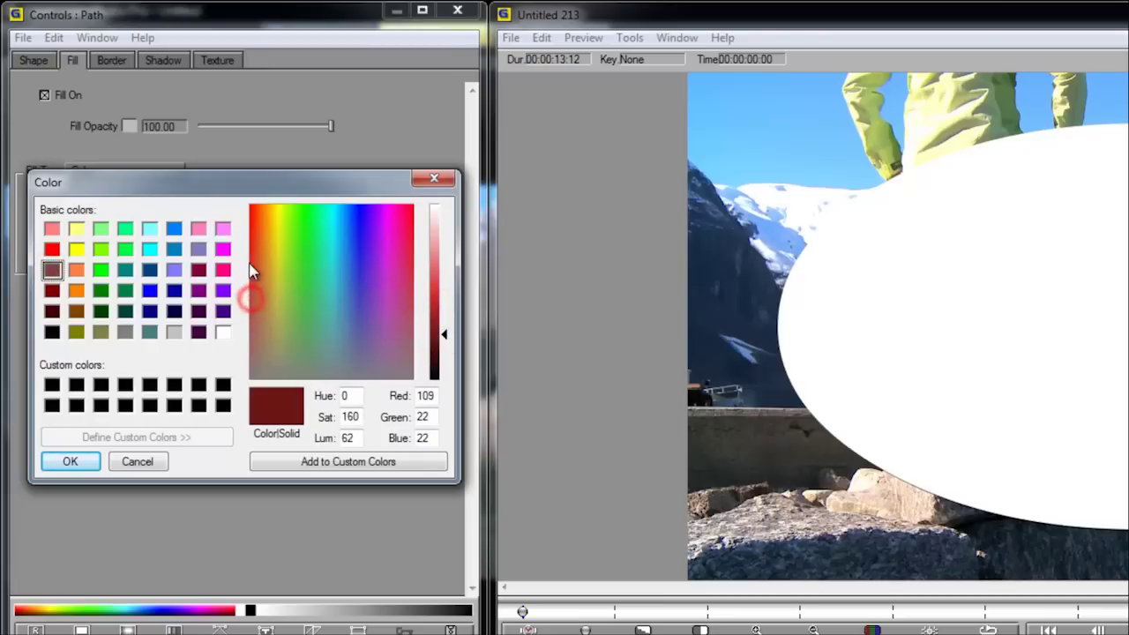
pyautogui.click(89, 460)
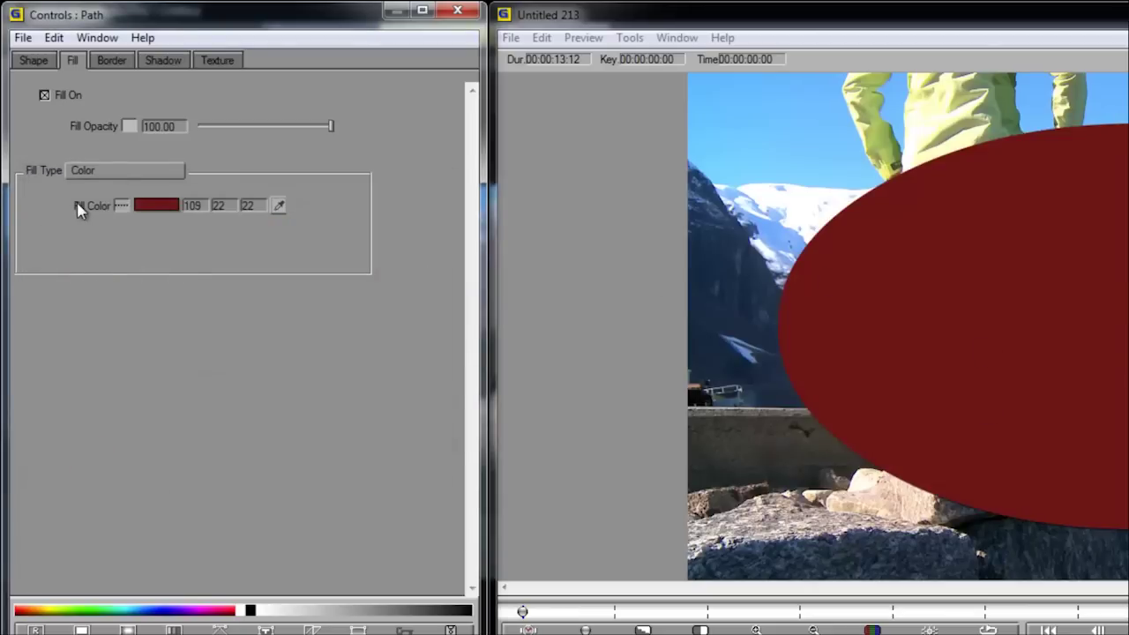
# Set the oval's fill opacity to 50
pyautogui.moveTo(331, 126); pyautogui.dragTo(265, 145)
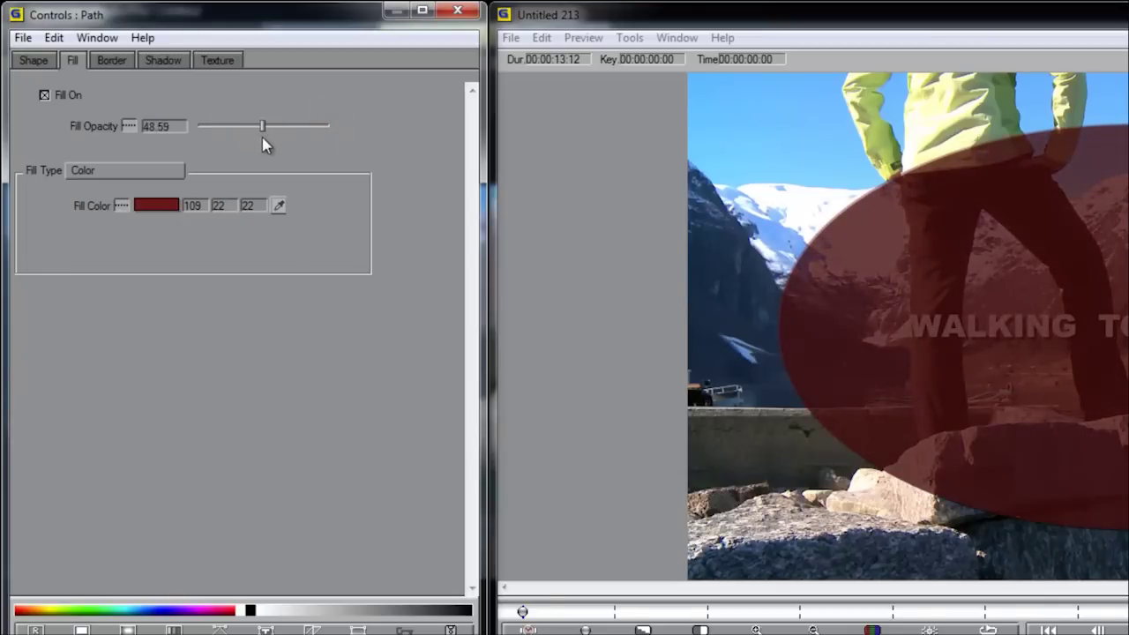
pyautogui.doubleClick(179, 129)
pyautogui.write('50')
pyautogui.press('Return')
pyautogui.click(112, 61)
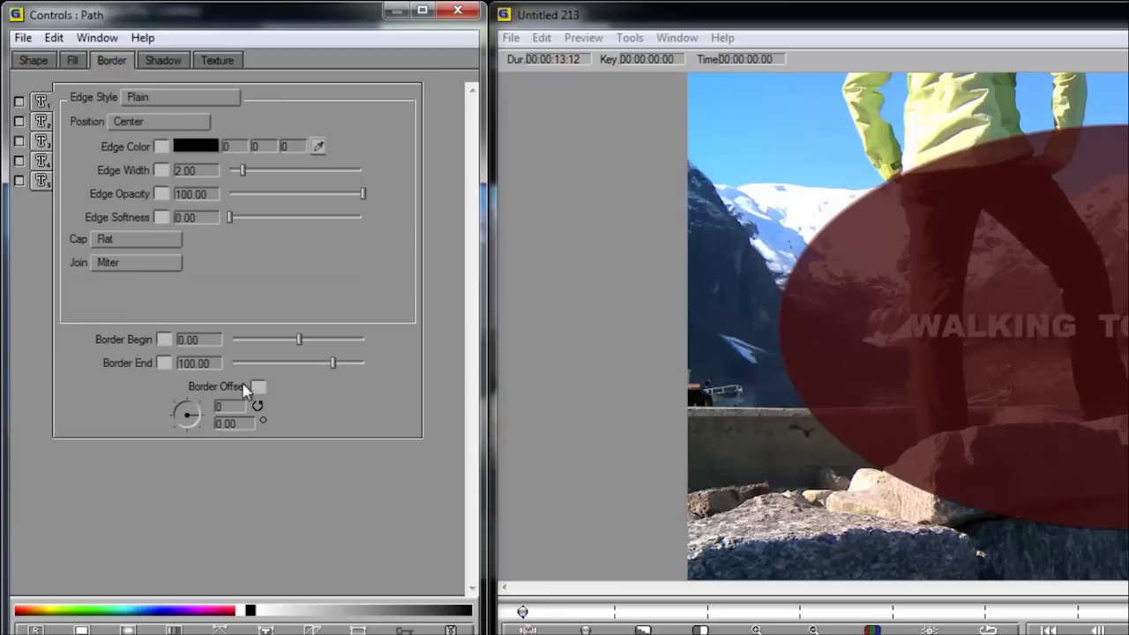
# Enable a bevelled outside border on the oval with edge width about 10.28
pyautogui.click(19, 102)
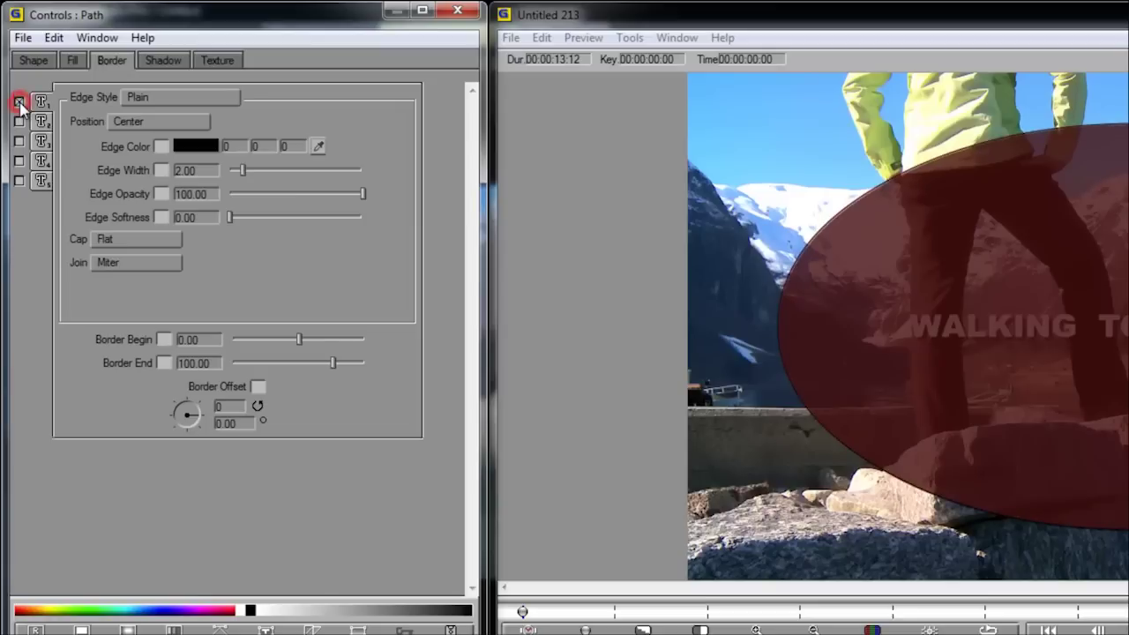
pyautogui.click(138, 97)
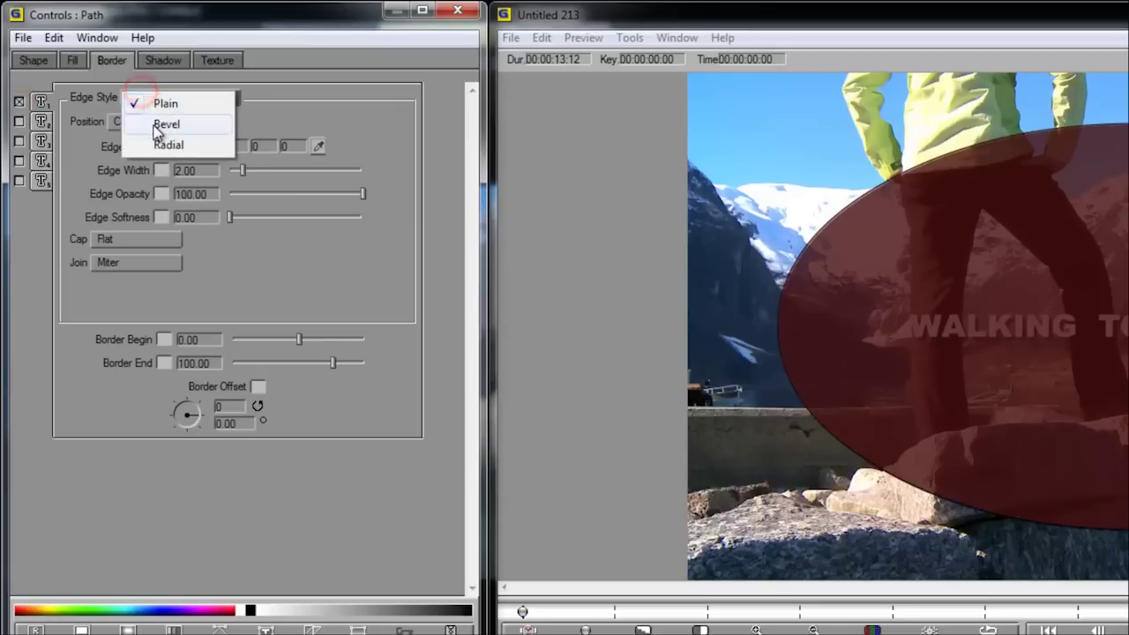
pyautogui.click(151, 121)
pyautogui.click(139, 123)
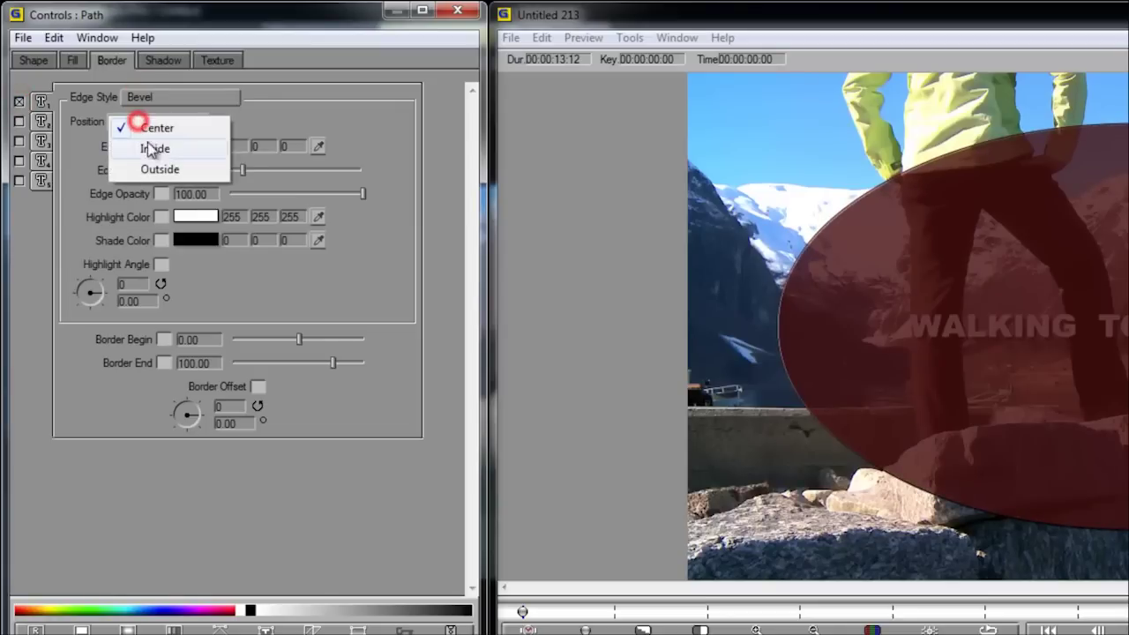
pyautogui.click(147, 168)
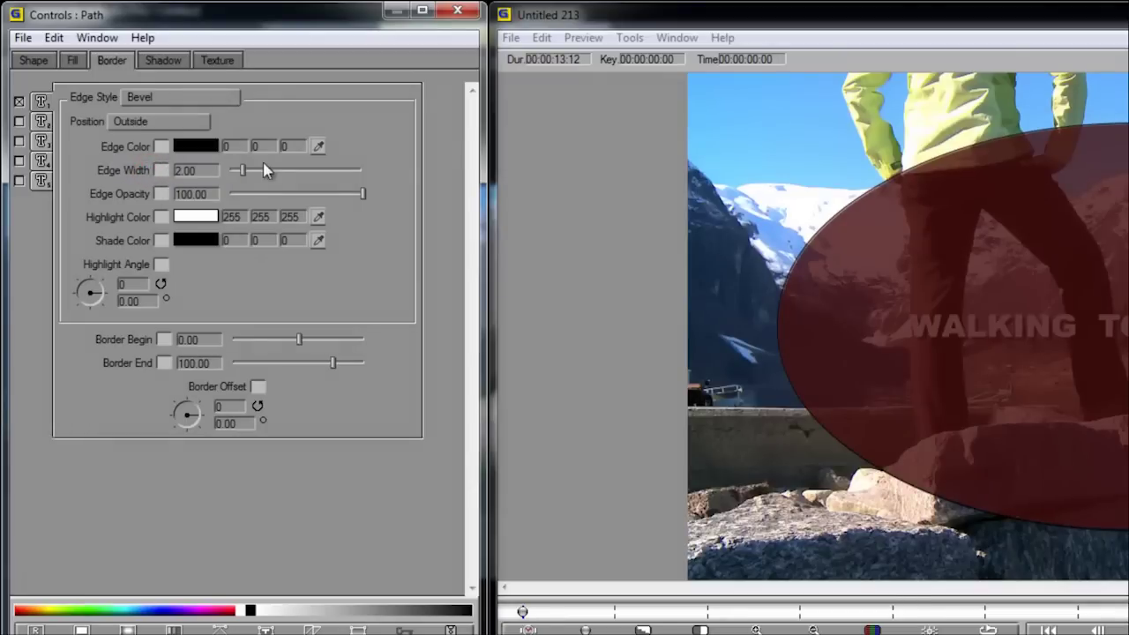
pyautogui.moveTo(244, 174); pyautogui.dragTo(298, 169)
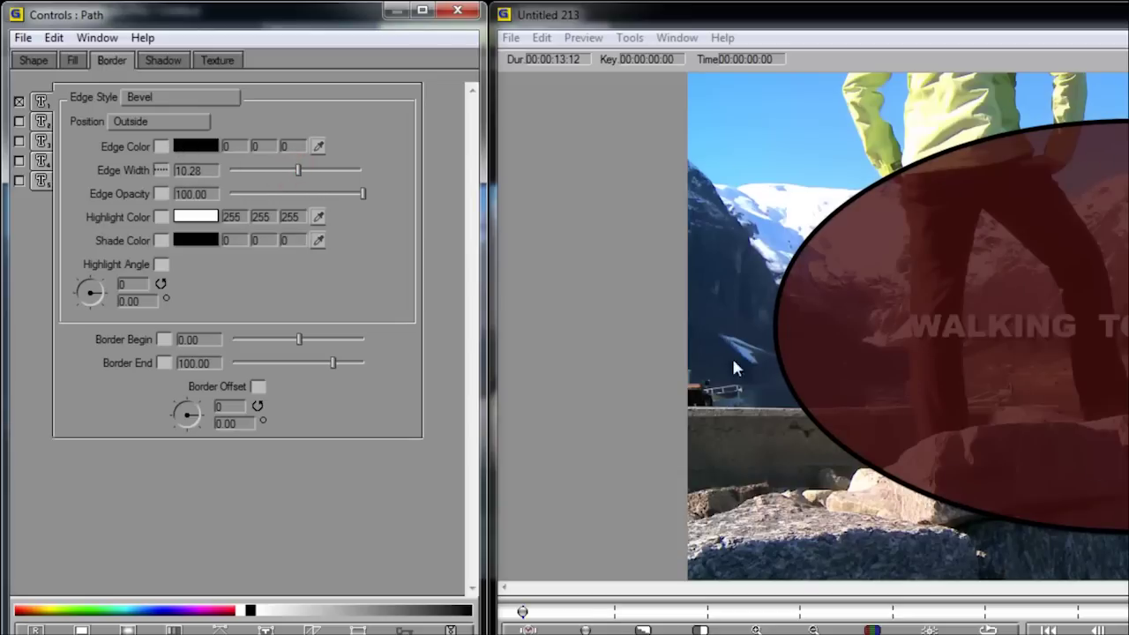
# Colour the border edge dark red 72,0,0 and the bevel highlight yellow
pyautogui.click(191, 146)
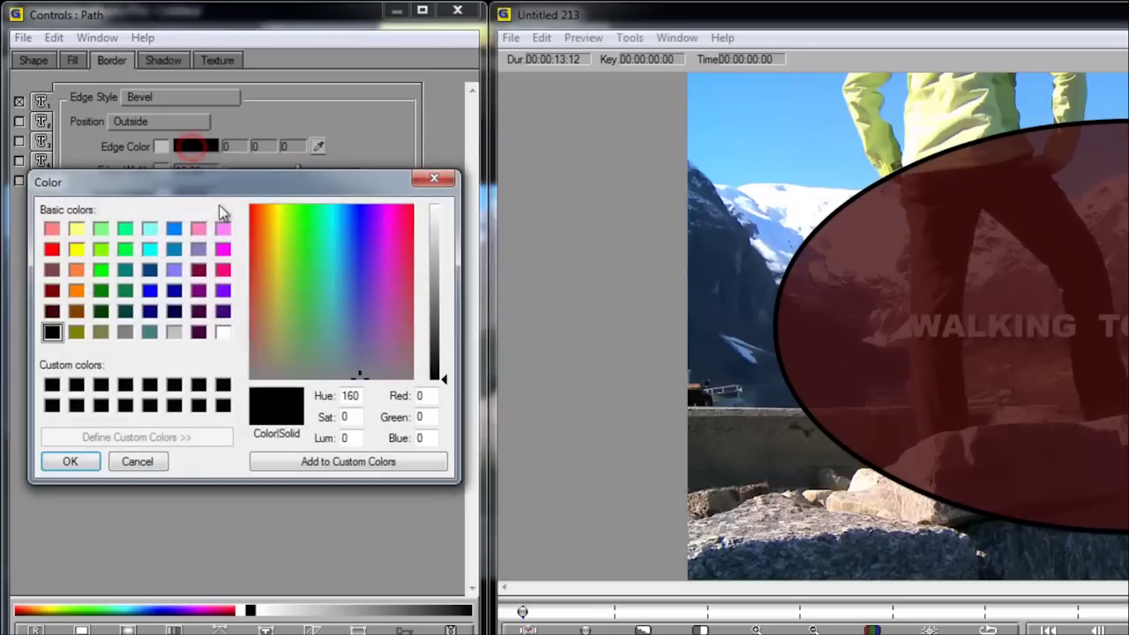
pyautogui.click(52, 290)
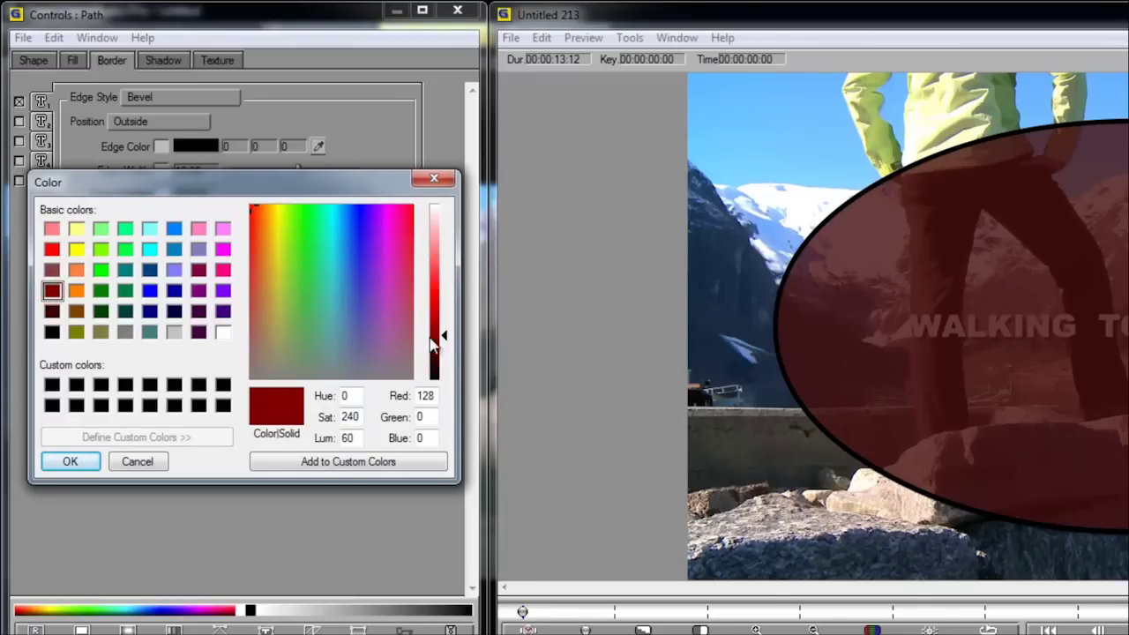
pyautogui.click(443, 346)
pyautogui.moveTo(443, 345); pyautogui.dragTo(444, 355)
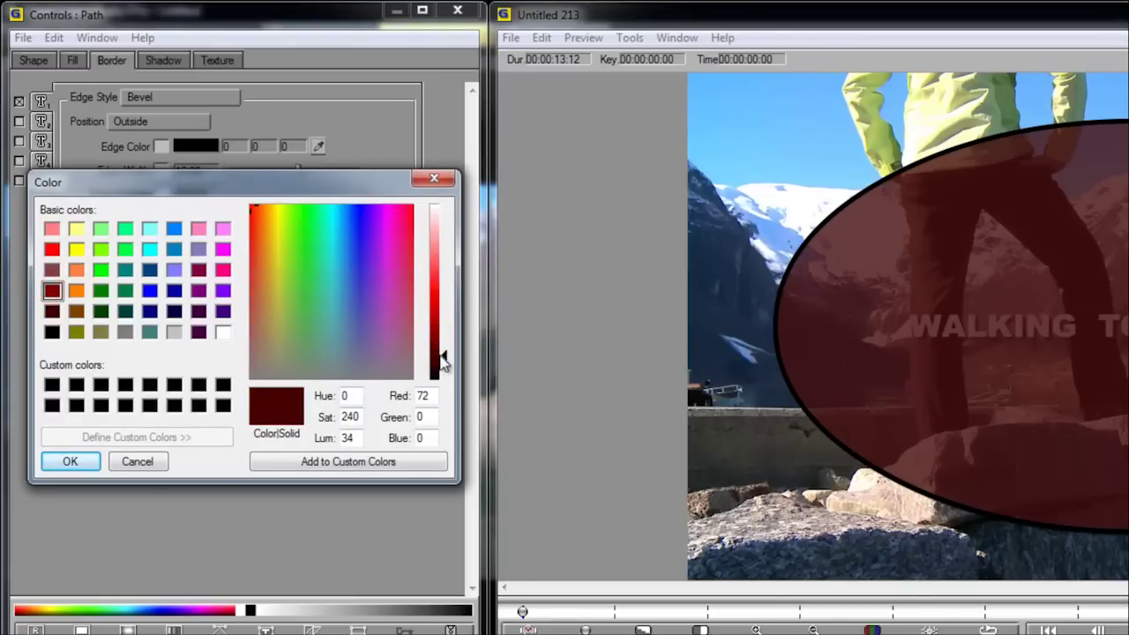
pyautogui.click(93, 460)
pyautogui.click(195, 222)
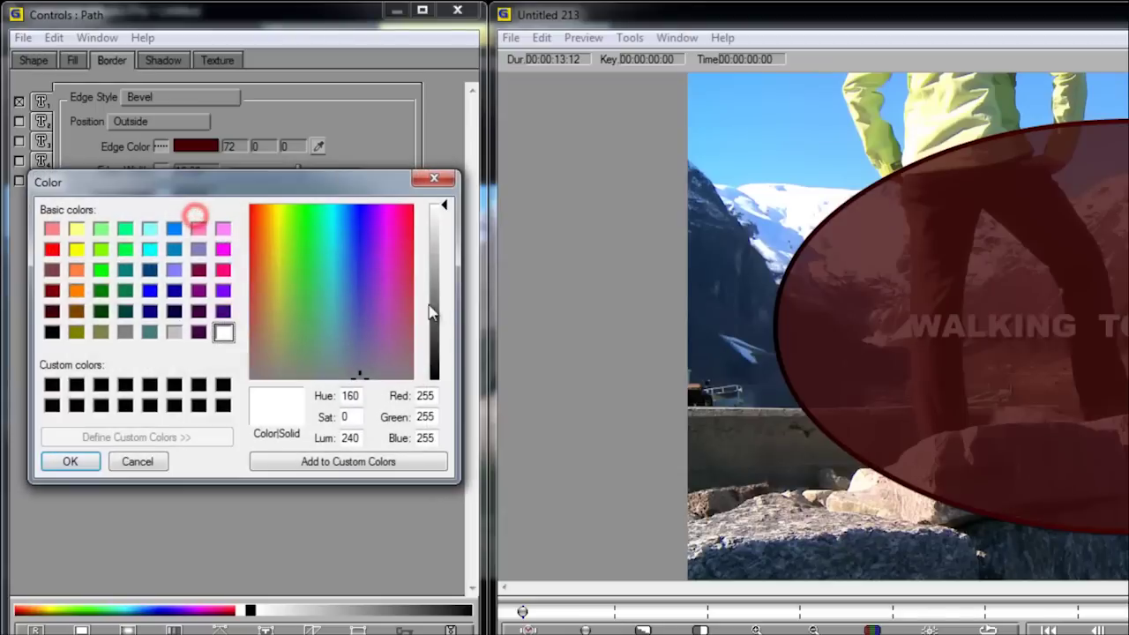
pyautogui.click(77, 249)
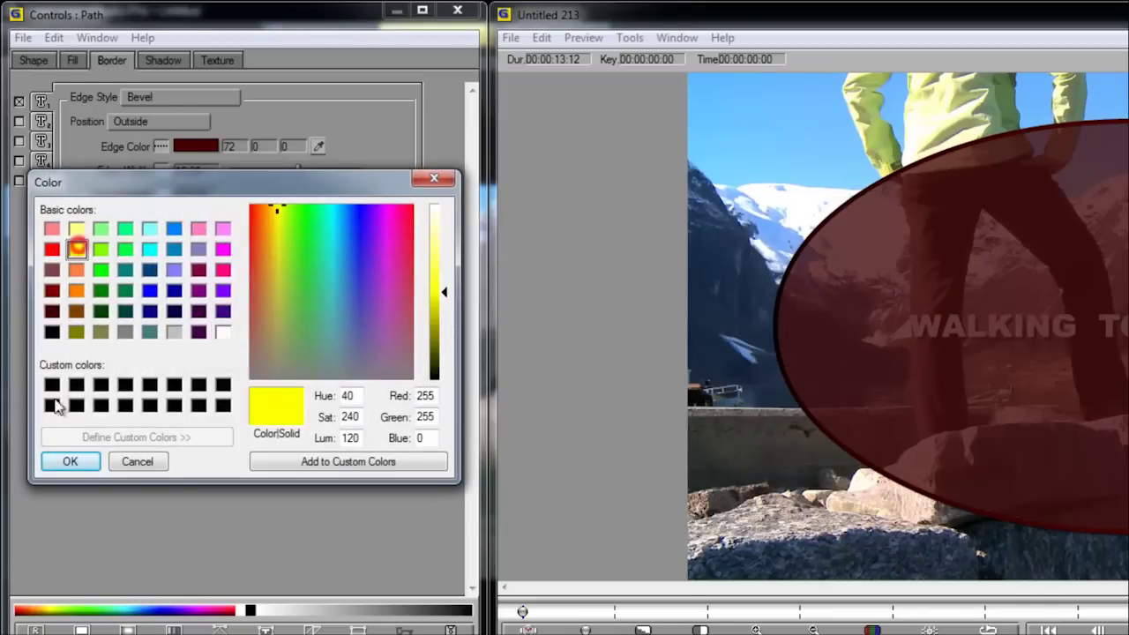
pyautogui.click(67, 461)
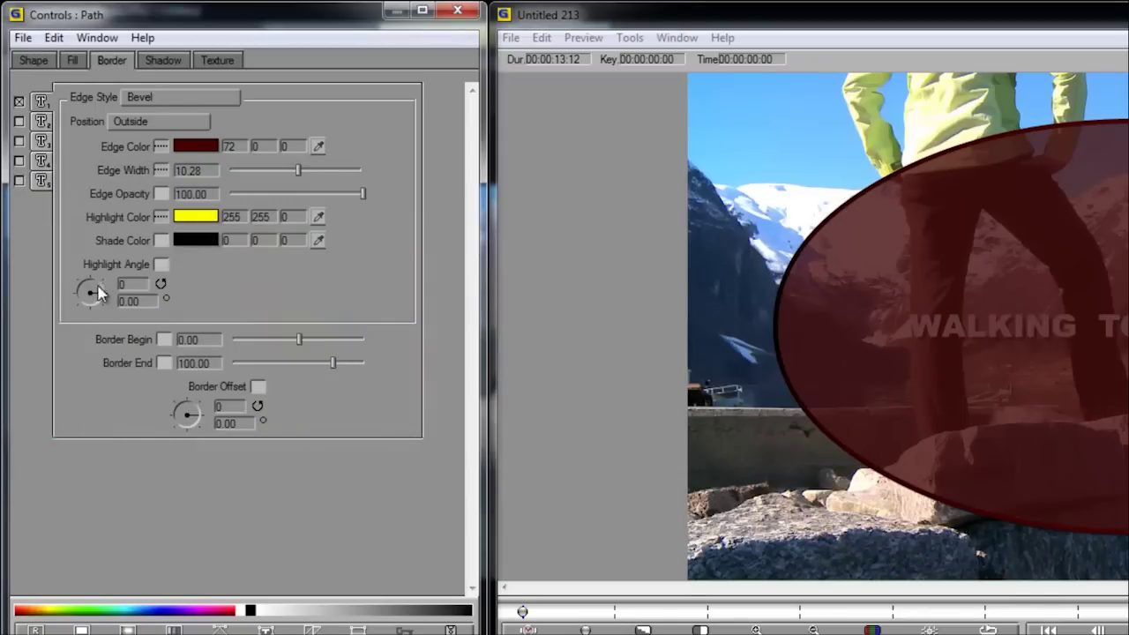
# Rotate the bevel highlight angle to about -140 degrees with linear animation
pyautogui.moveTo(94, 287)
pyautogui.mouseDown()
pyautogui.moveTo(104, 298)
pyautogui.moveTo(89, 300)
pyautogui.mouseUp()
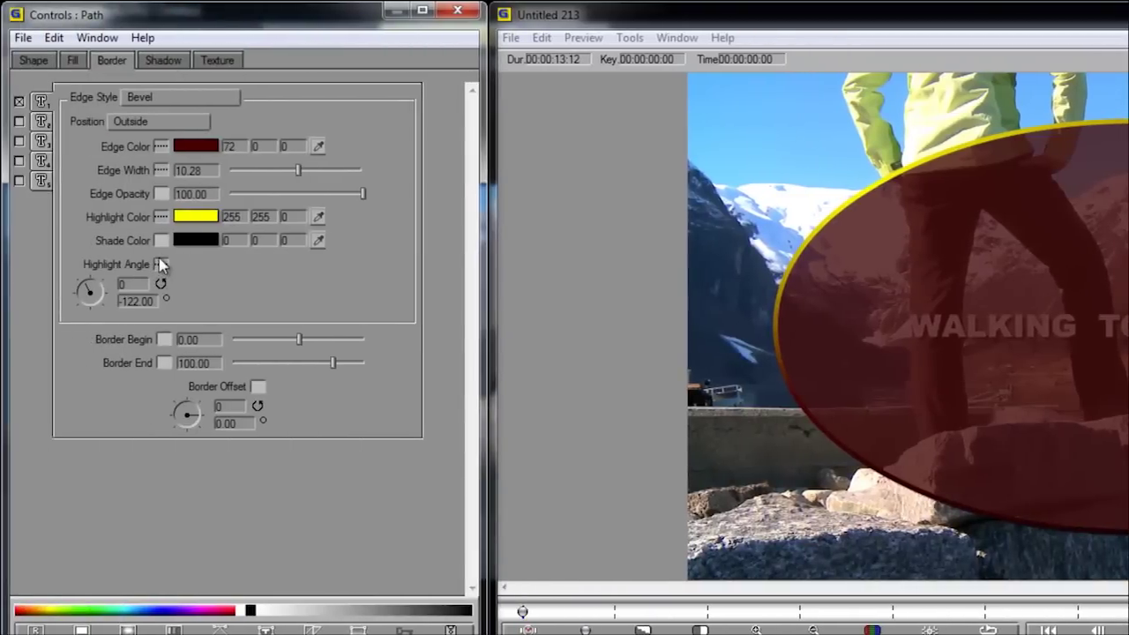
pyautogui.click(160, 264)
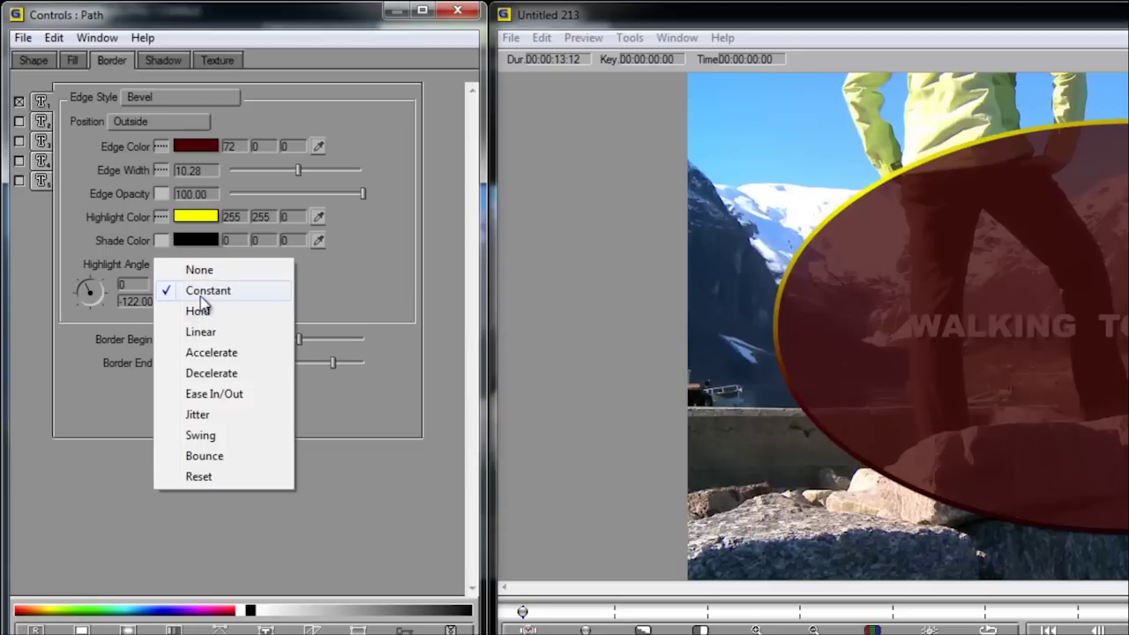
pyautogui.click(213, 339)
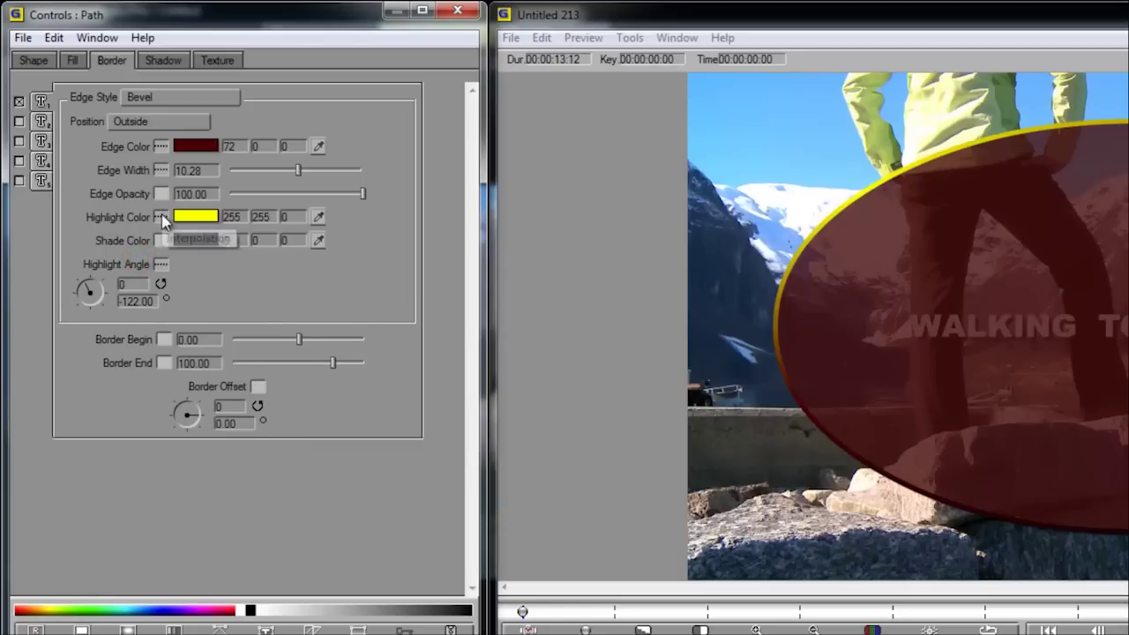
pyautogui.moveTo(88, 291); pyautogui.dragTo(83, 291)
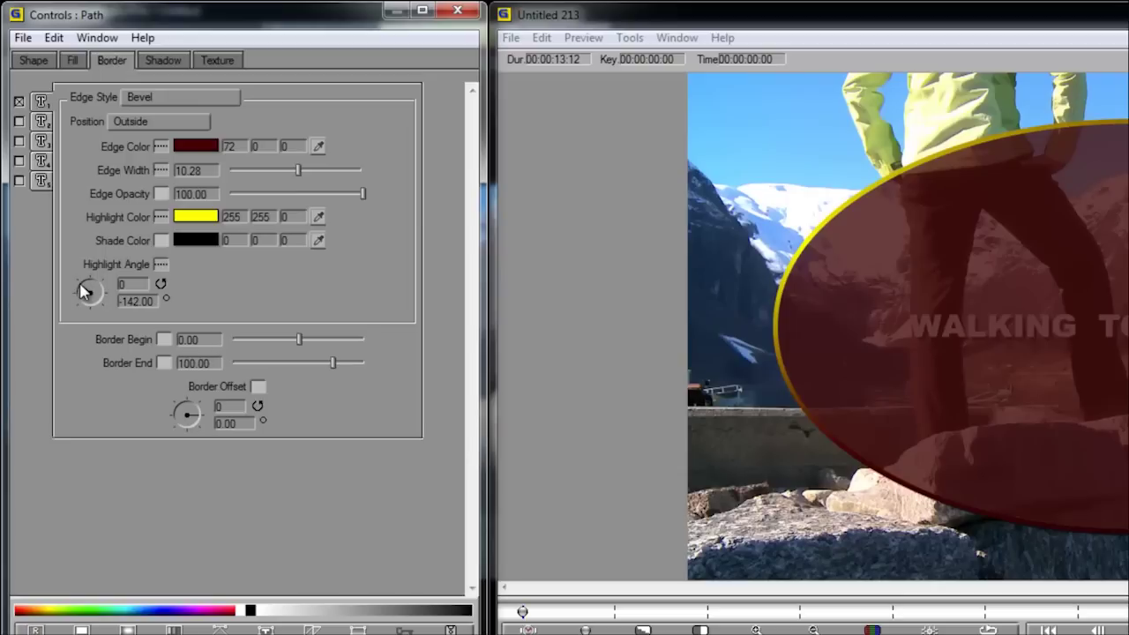
pyautogui.click(173, 61)
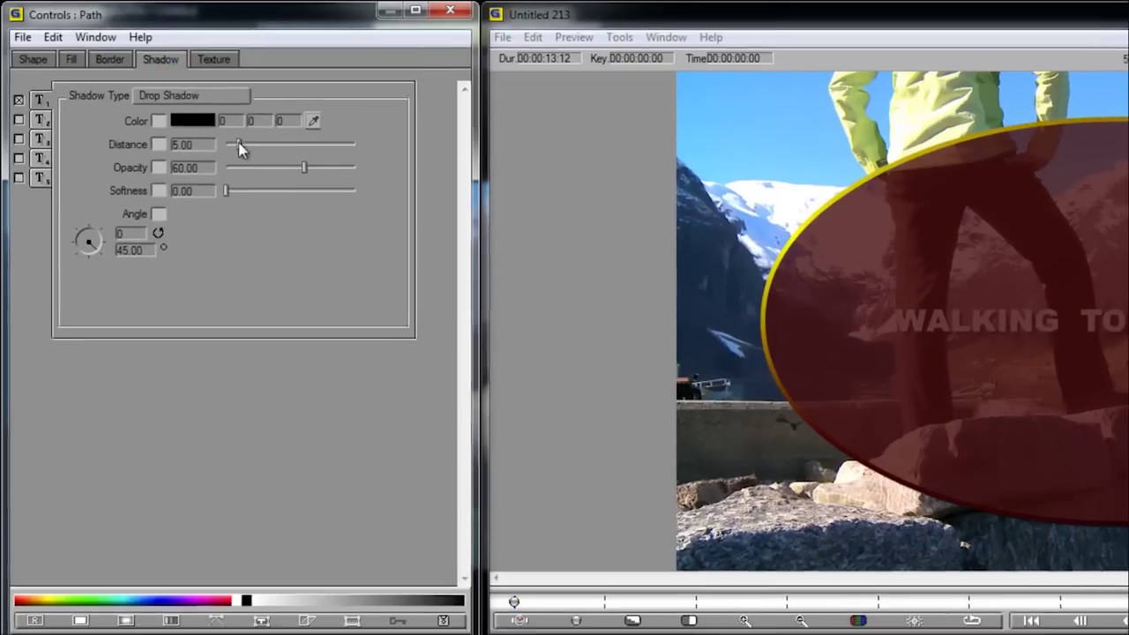
# Set the oval's drop shadow to distance 37.68, opacity 48.59 and softness 10.21
pyautogui.moveTo(243, 147); pyautogui.dragTo(272, 148)
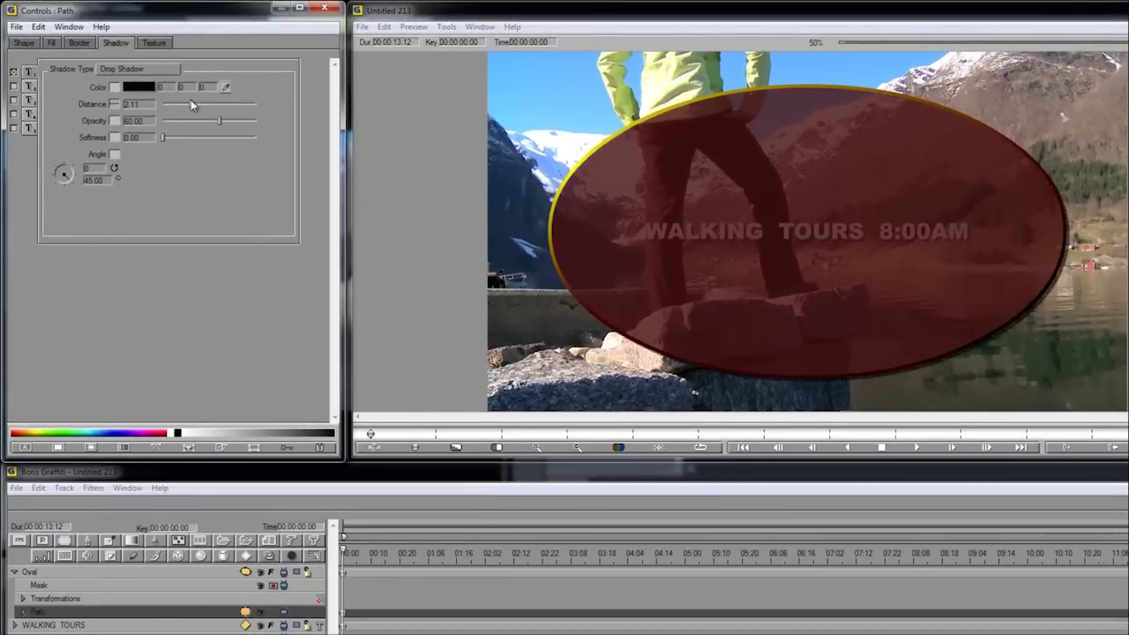
pyautogui.moveTo(192, 105); pyautogui.dragTo(196, 104)
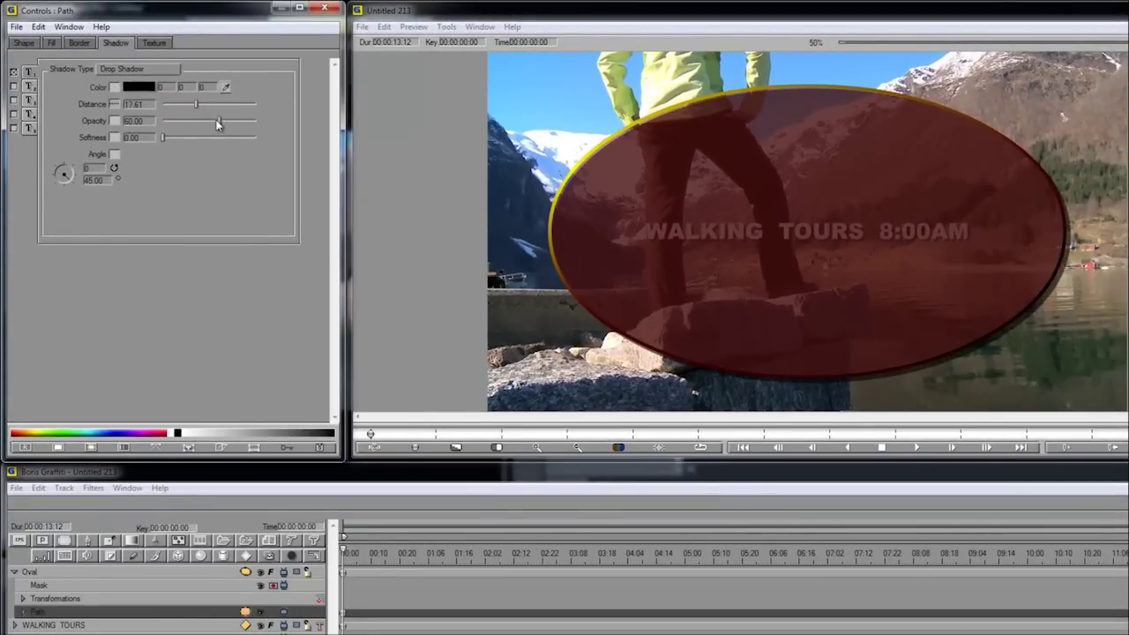
pyautogui.moveTo(211, 122); pyautogui.dragTo(205, 124)
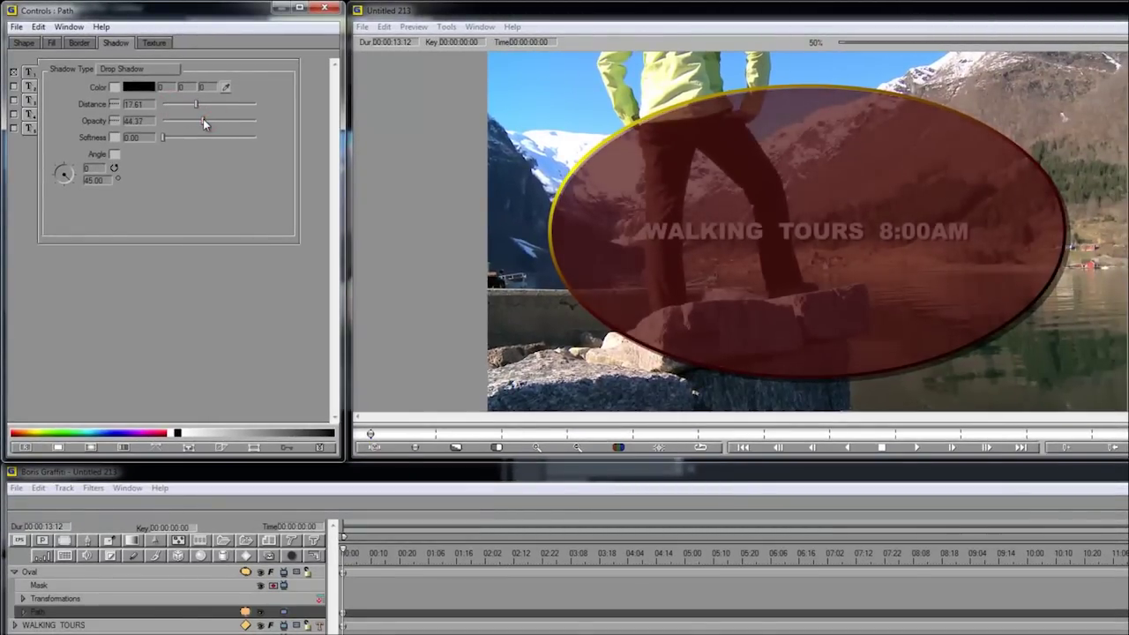
pyautogui.moveTo(213, 122); pyautogui.dragTo(210, 121)
pyautogui.moveTo(201, 104); pyautogui.dragTo(213, 104)
pyautogui.moveTo(163, 137); pyautogui.dragTo(202, 138)
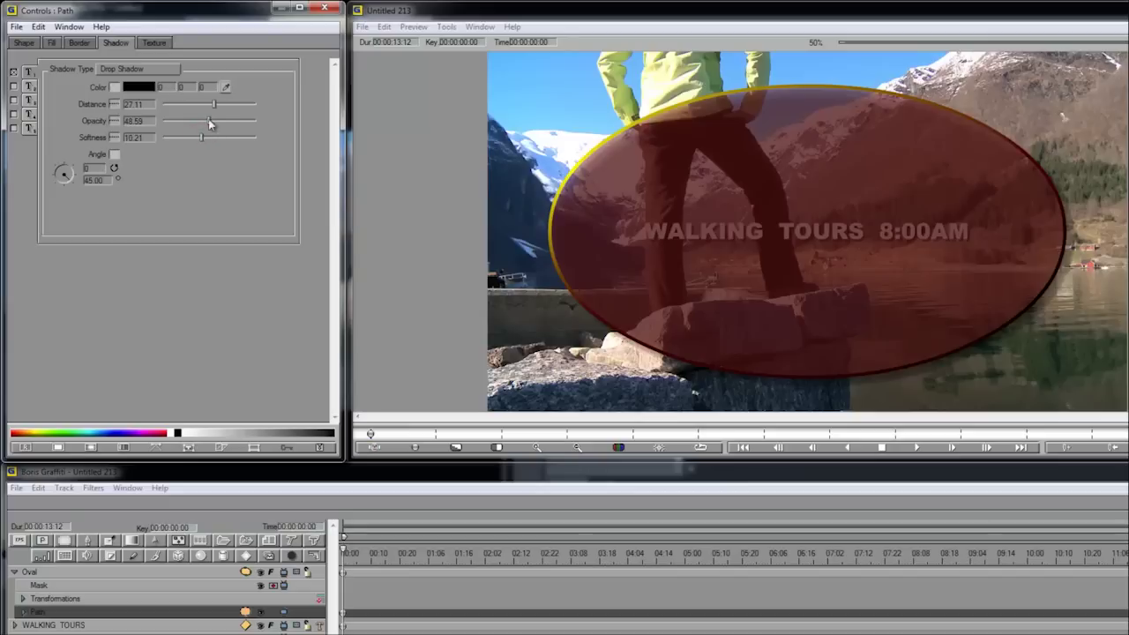
pyautogui.moveTo(214, 107); pyautogui.dragTo(221, 109)
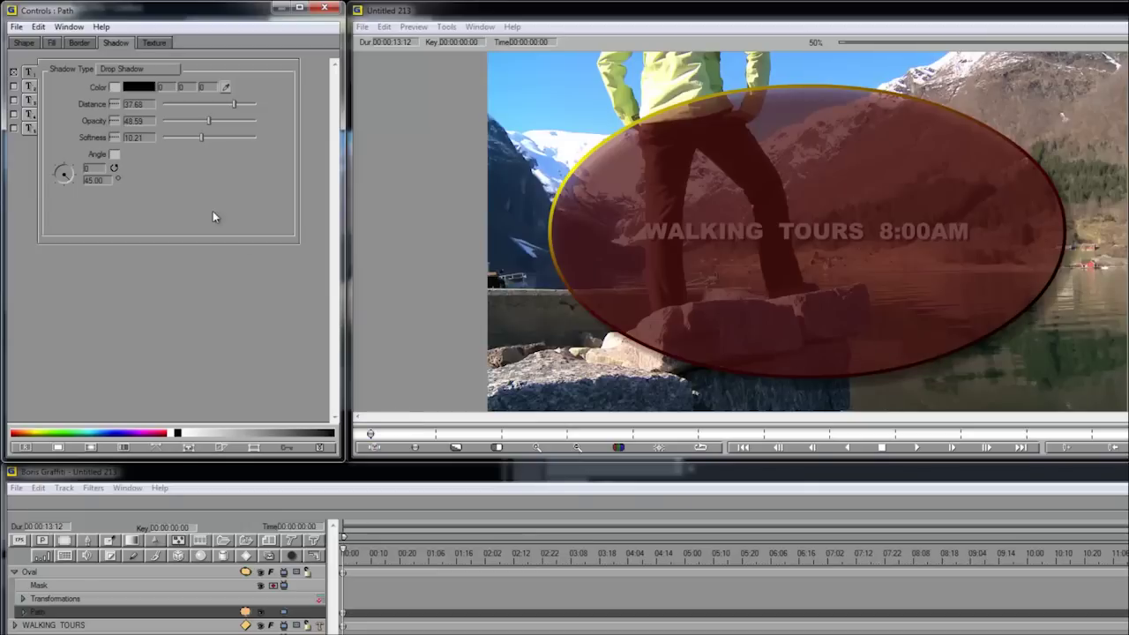
pyautogui.click(26, 573)
pyautogui.click(16, 575)
# Move the title layer above the Oval, then stretch the oval into a wide band at frame bottom
pyautogui.moveTo(55, 588); pyautogui.dragTo(51, 577)
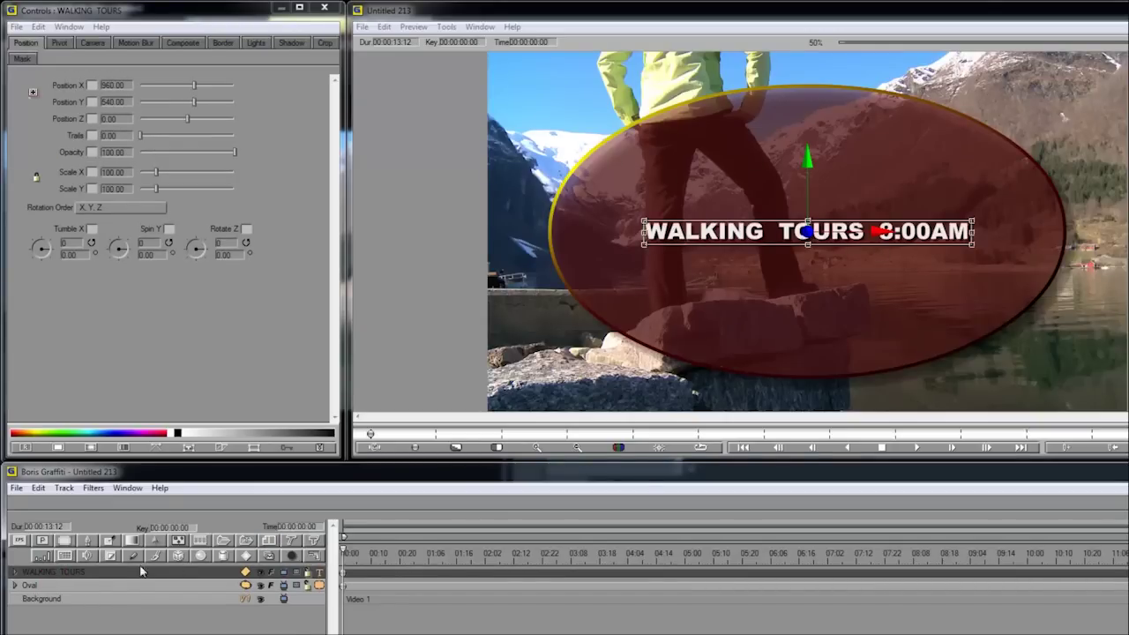
pyautogui.click(69, 588)
pyautogui.scroll(-1, 753, 308)
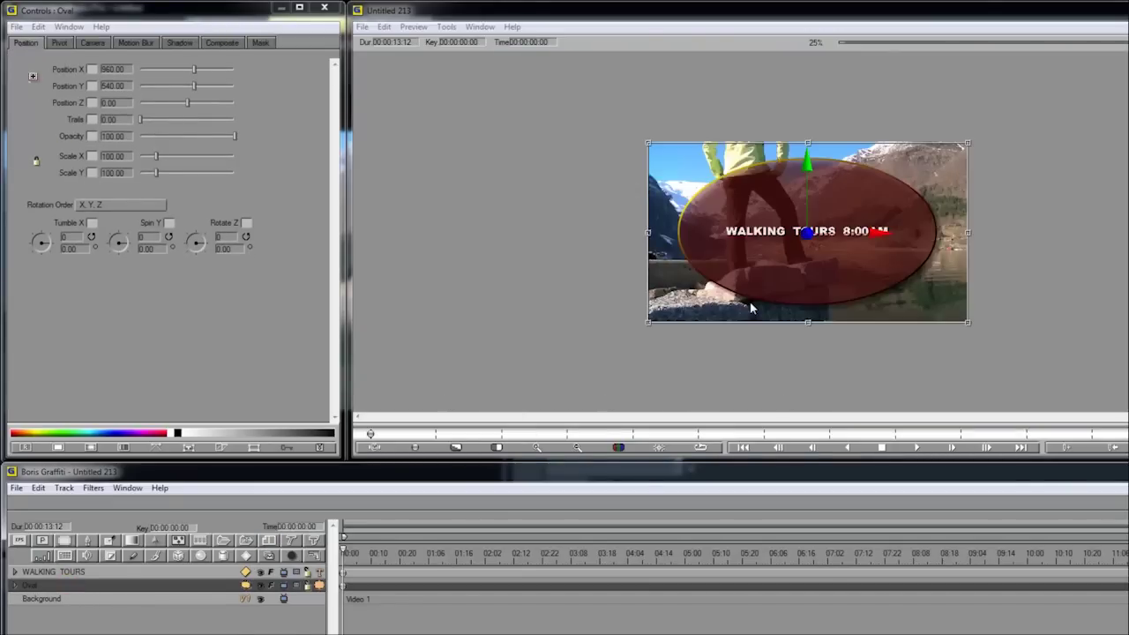
pyautogui.moveTo(791, 284); pyautogui.dragTo(652, 394)
pyautogui.moveTo(671, 357); pyautogui.dragTo(645, 392)
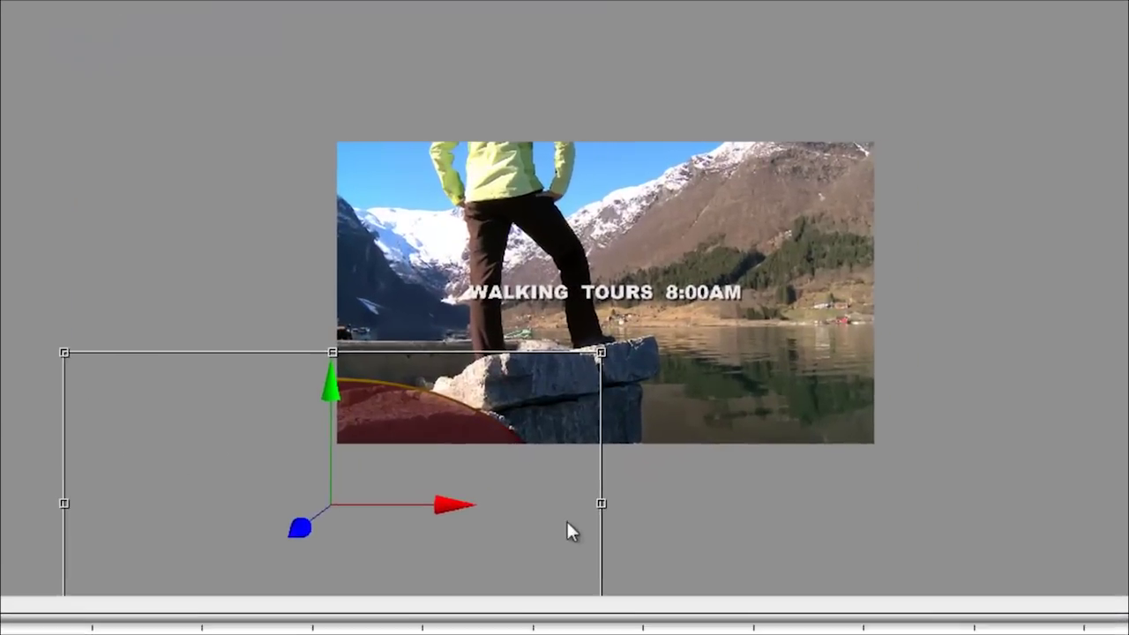
pyautogui.moveTo(601, 503); pyautogui.dragTo(1053, 507)
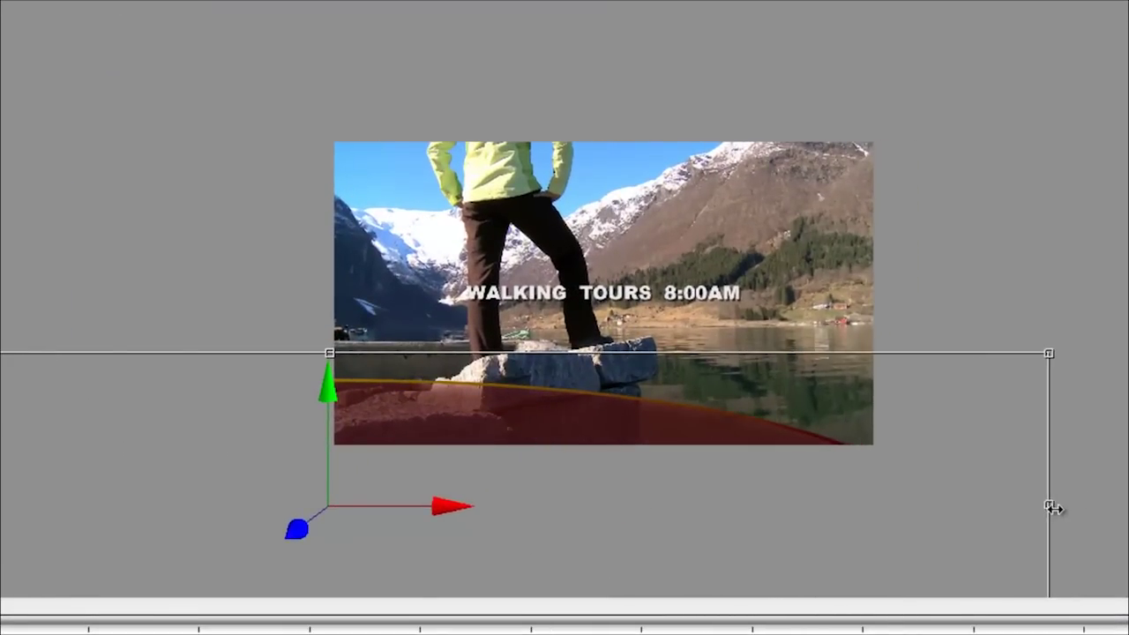
pyautogui.moveTo(647, 548); pyautogui.dragTo(672, 546)
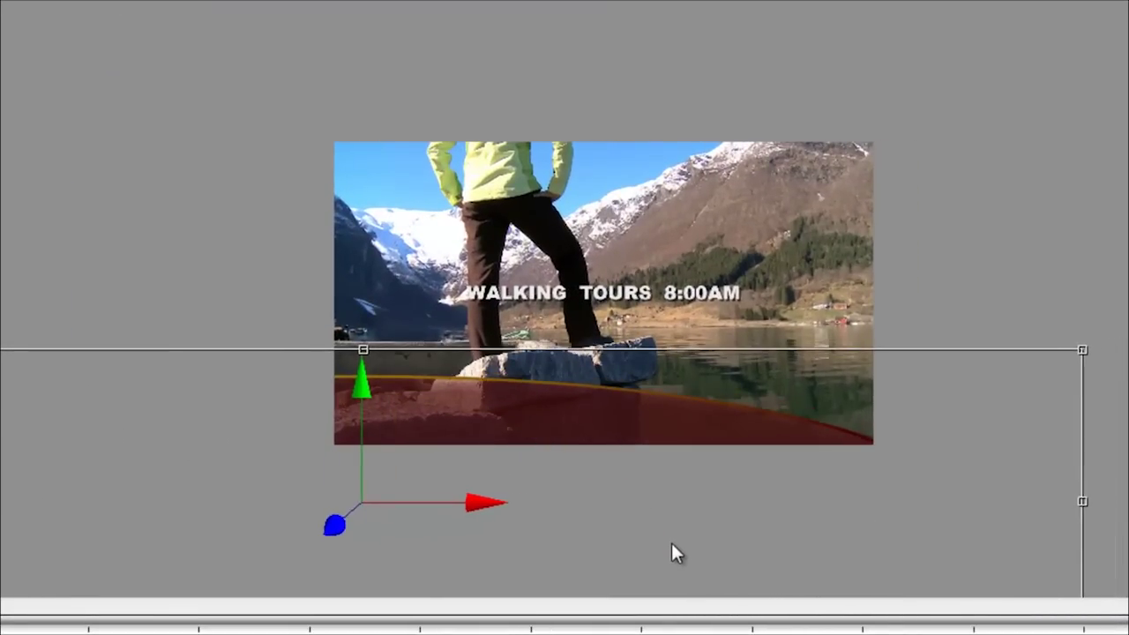
pyautogui.moveTo(608, 537); pyautogui.dragTo(575, 544)
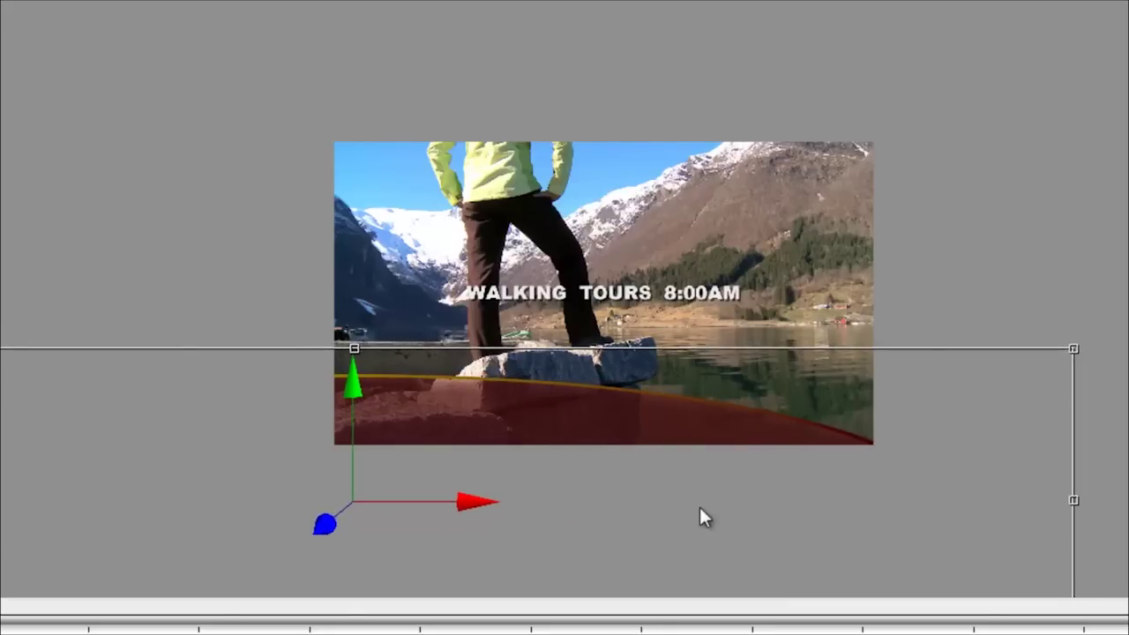
pyautogui.moveTo(597, 460); pyautogui.dragTo(608, 474)
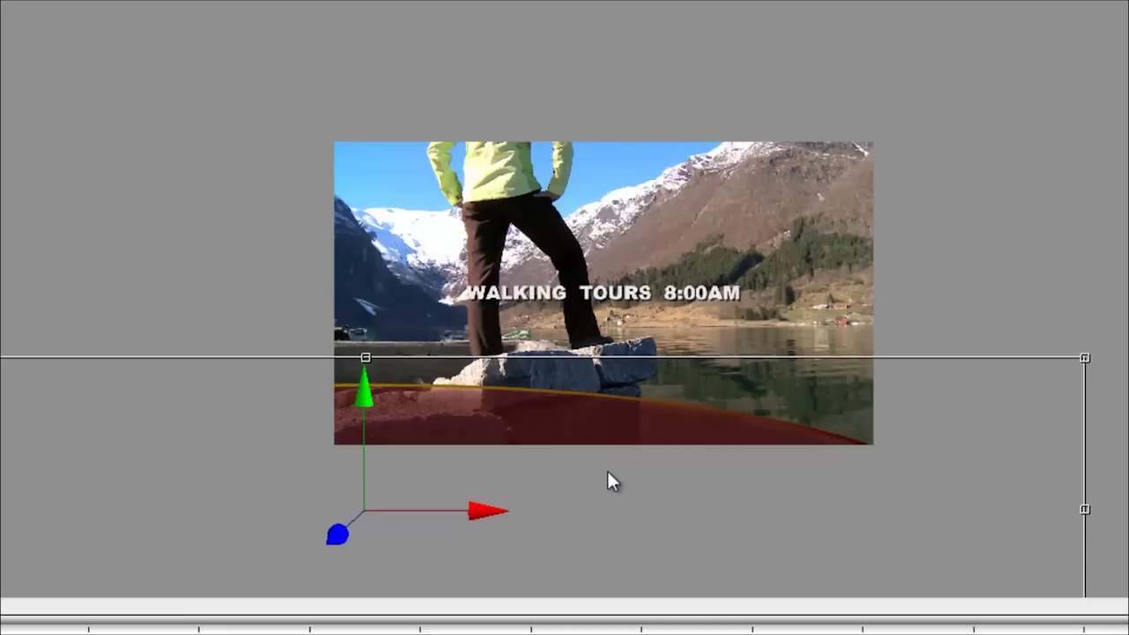
# Drag the WALKING TOURS 8:00AM title down onto the top edge of the oval
pyautogui.click(513, 305)
pyautogui.moveTo(519, 301); pyautogui.dragTo(392, 425)
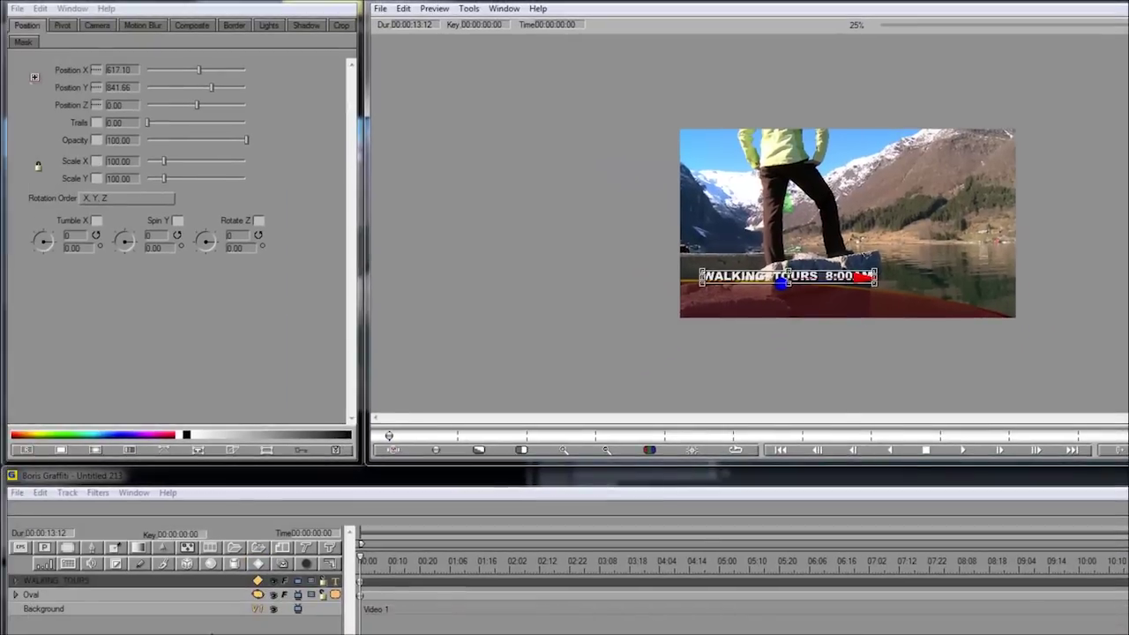
pyautogui.click(212, 630)
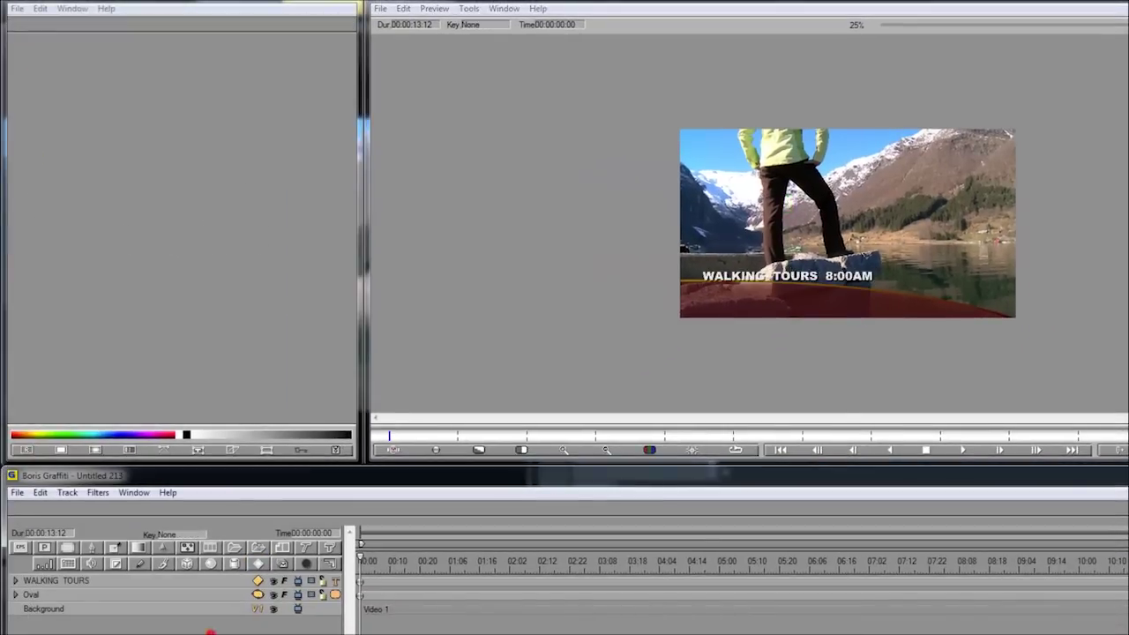
# Hide the WALKING TOURS title and duplicate the Oval backdrop layer with Ctrl+D
pyautogui.click(273, 581)
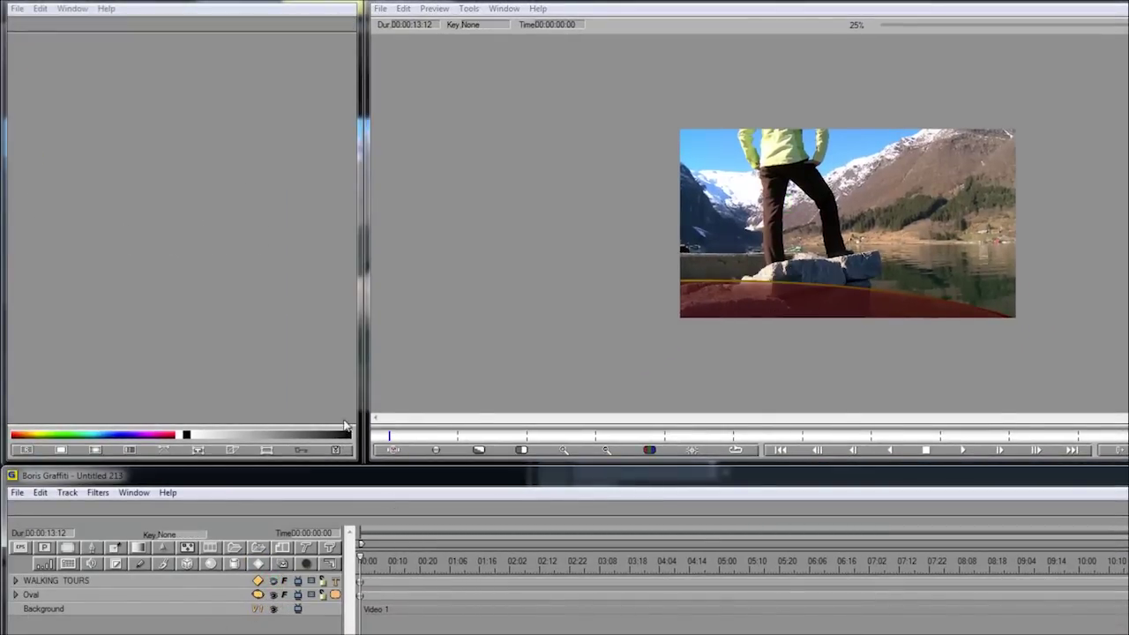
pyautogui.click(51, 593)
pyautogui.click(112, 591)
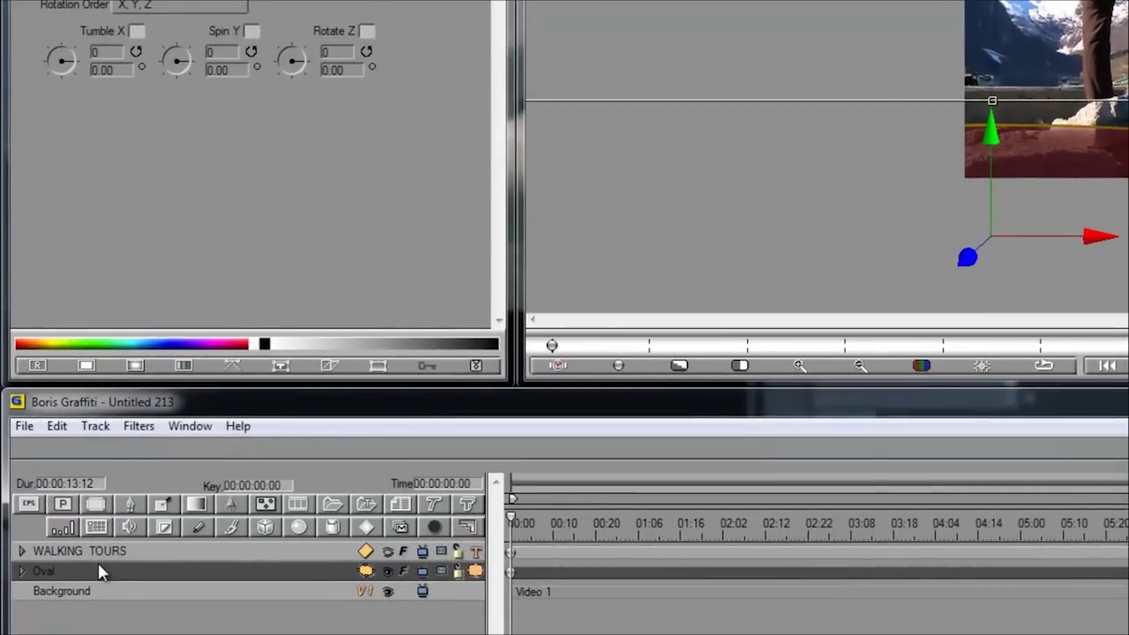
pyautogui.hotkey('ctrl', 'd')
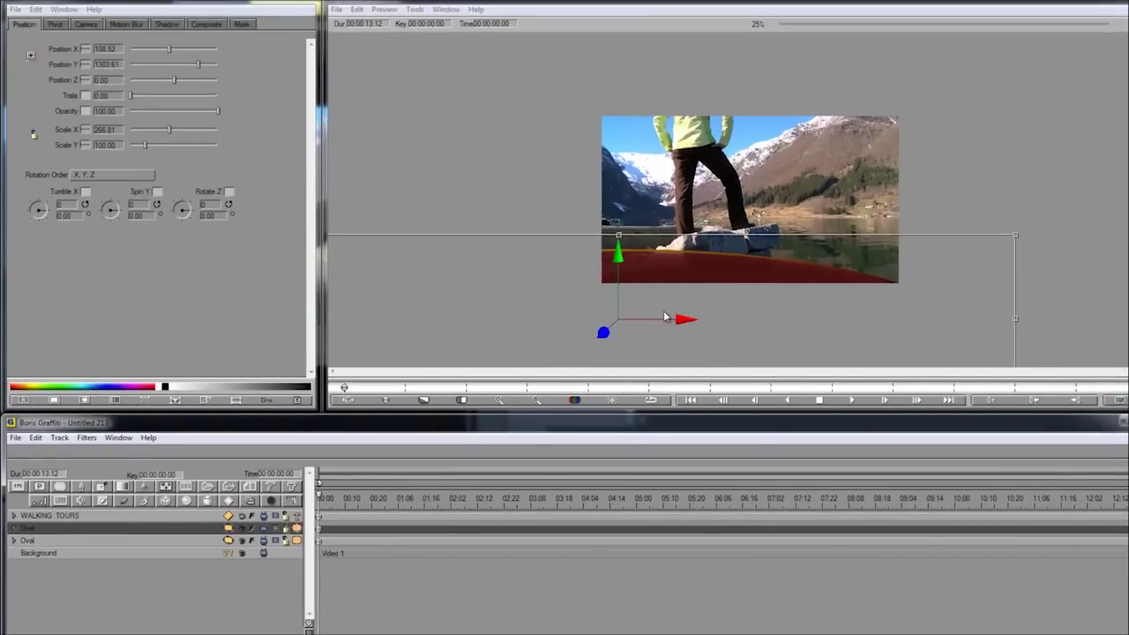
# Narrow the oval copy from its right edge to Scale X 172.50
pyautogui.scroll(-1, 780, 229)
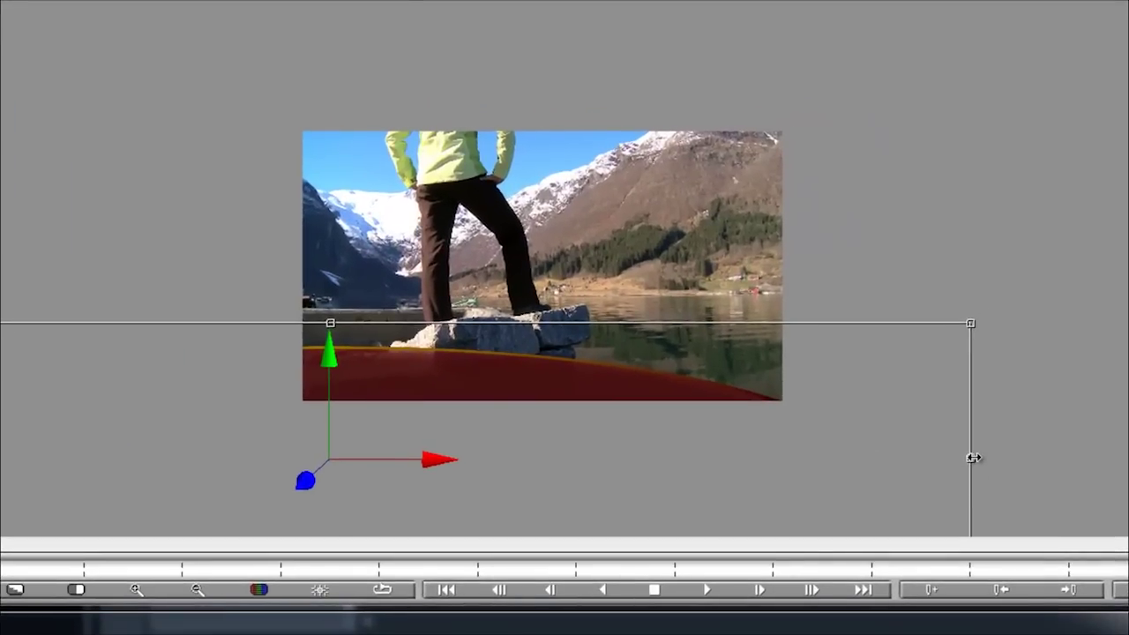
pyautogui.moveTo(882, 259); pyautogui.dragTo(867, 259)
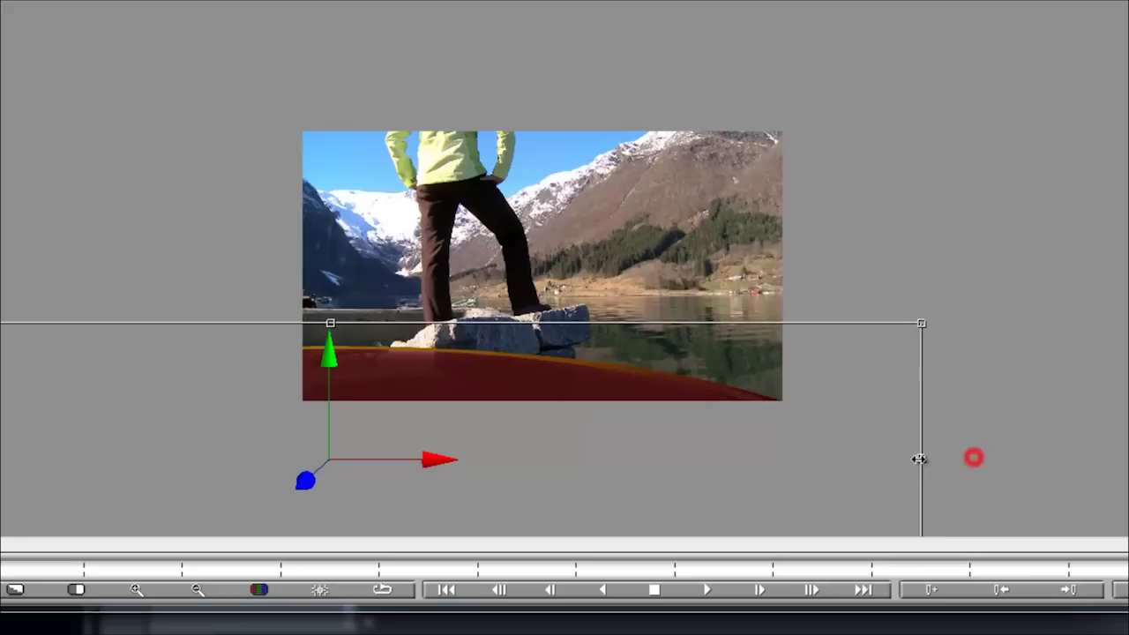
pyautogui.moveTo(919, 459); pyautogui.dragTo(837, 457)
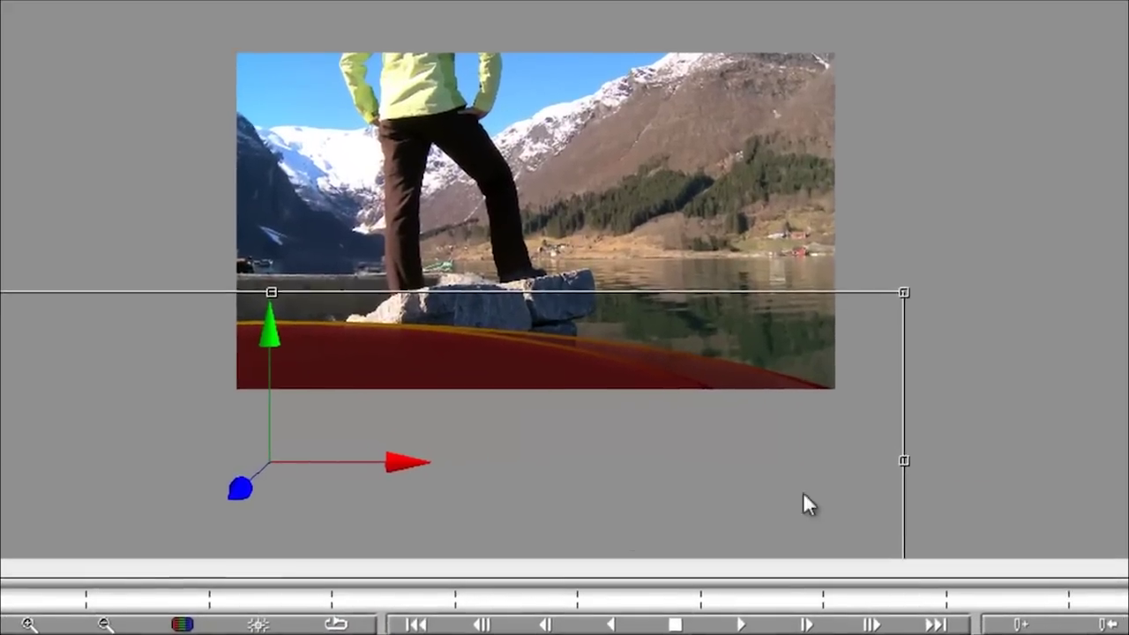
pyautogui.moveTo(905, 458); pyautogui.dragTo(791, 496)
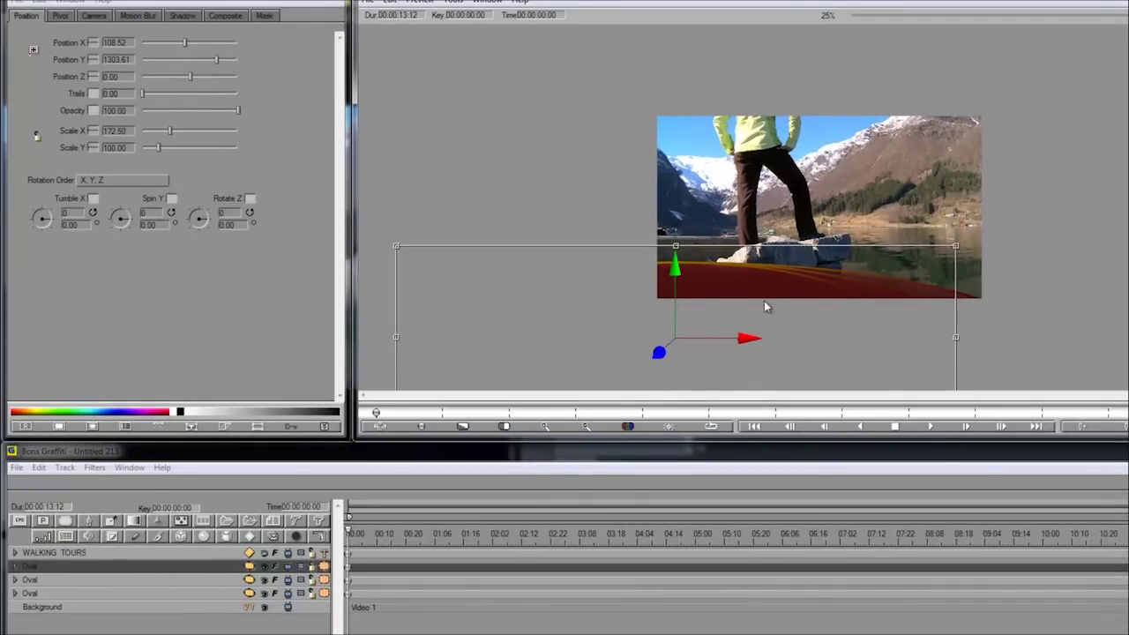
pyautogui.click(106, 567)
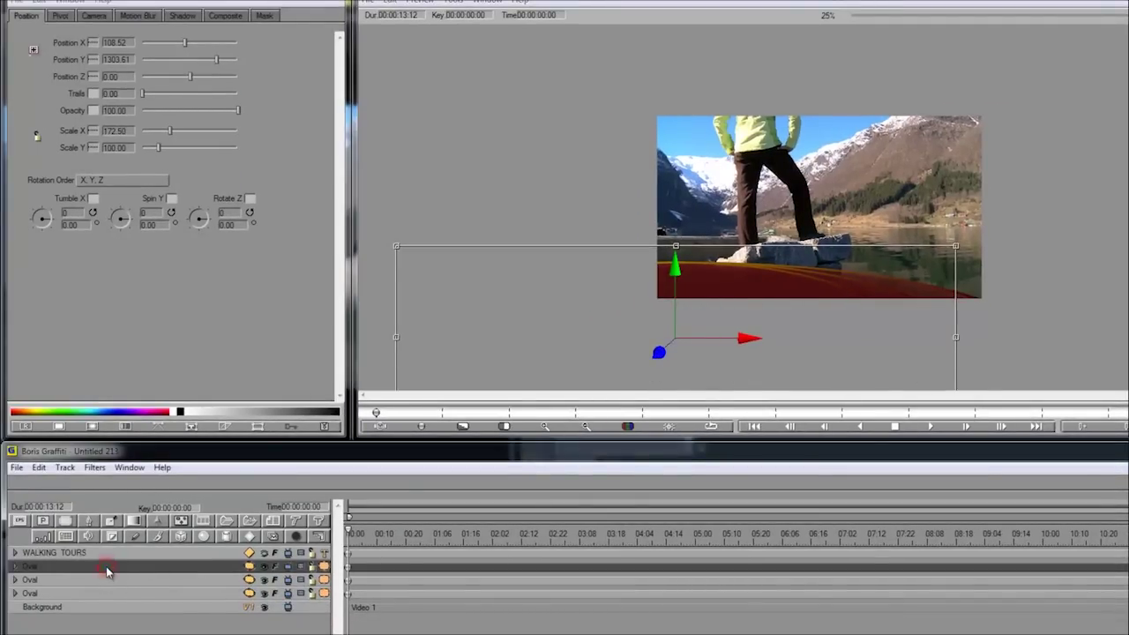
# Duplicate the oval again, move the copy up and right, and reshape its path into a rounded rectangle
pyautogui.hotkey('ctrl', 'd')
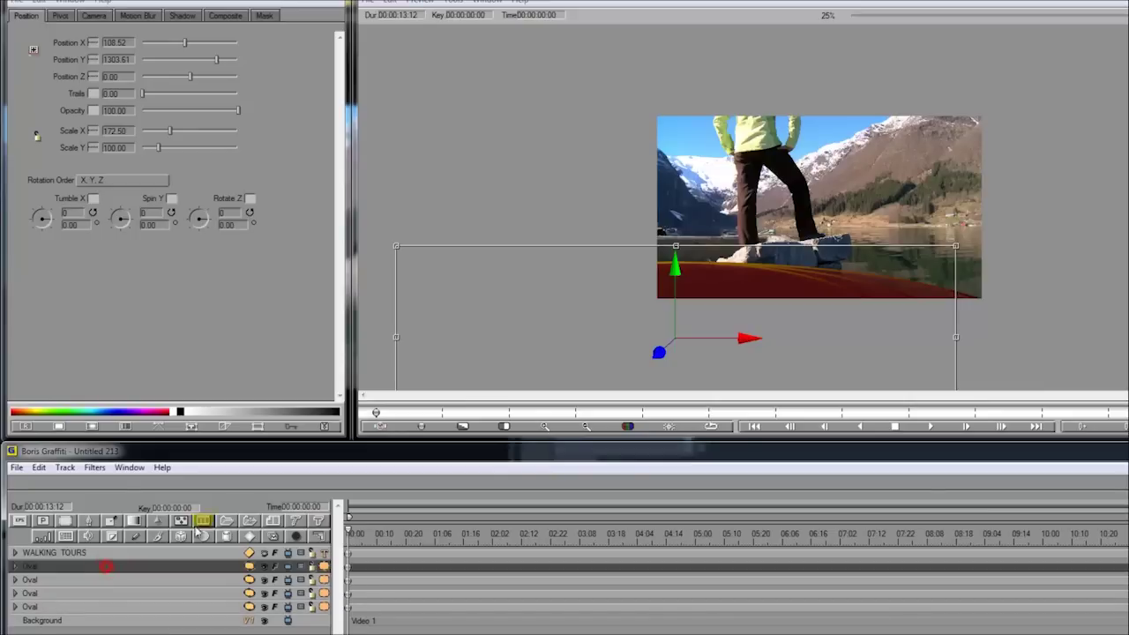
pyautogui.moveTo(634, 308); pyautogui.dragTo(786, 212)
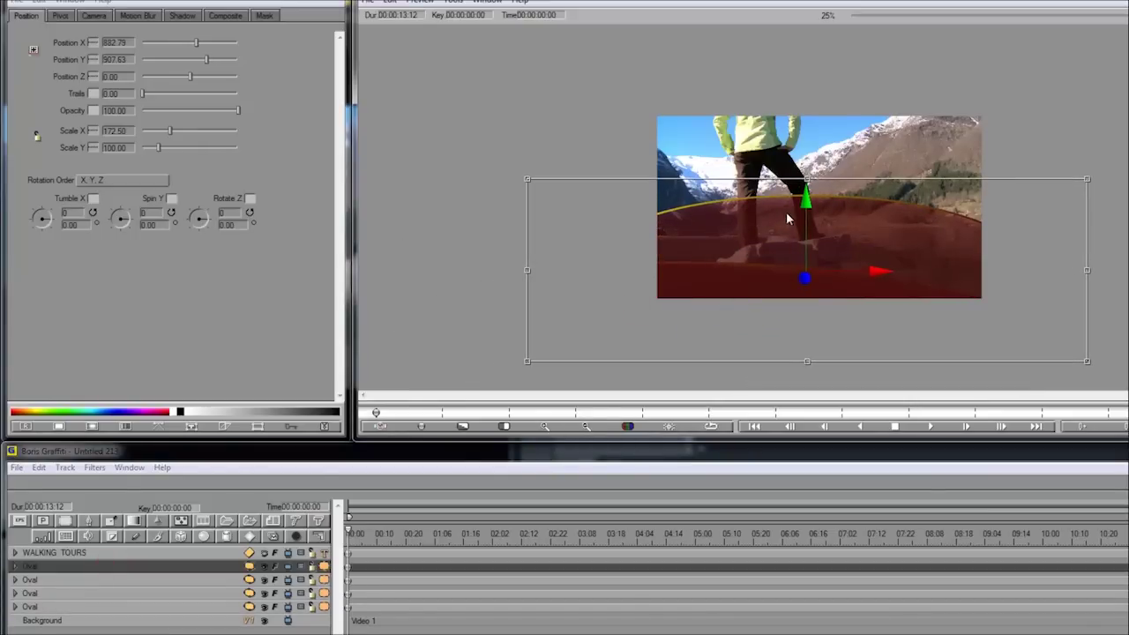
pyautogui.click(15, 567)
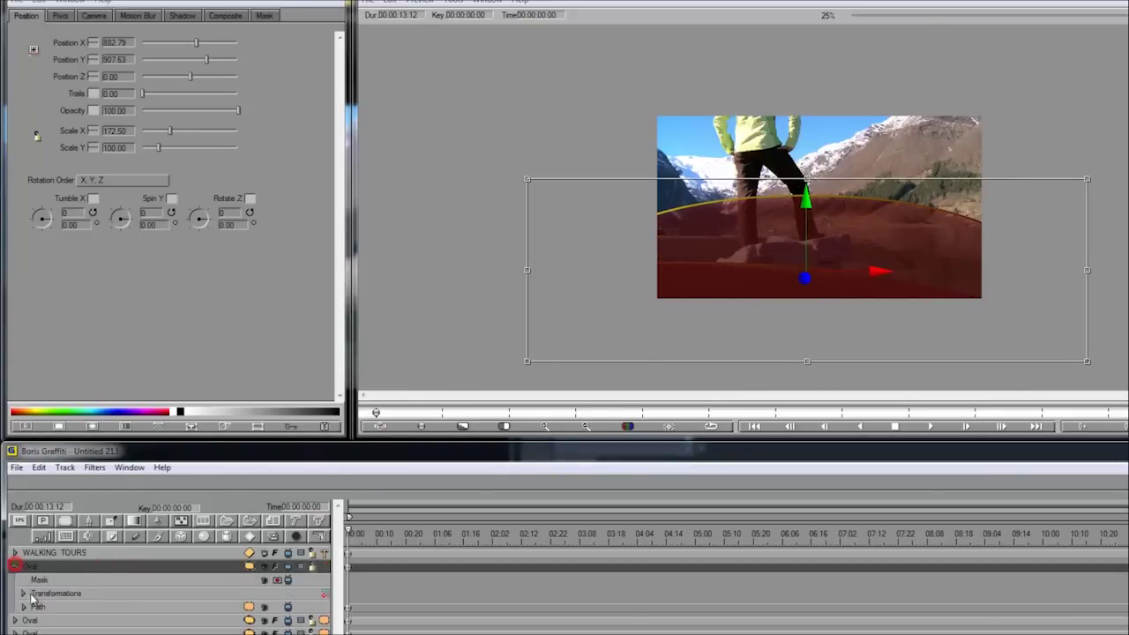
pyautogui.click(32, 607)
pyautogui.click(24, 16)
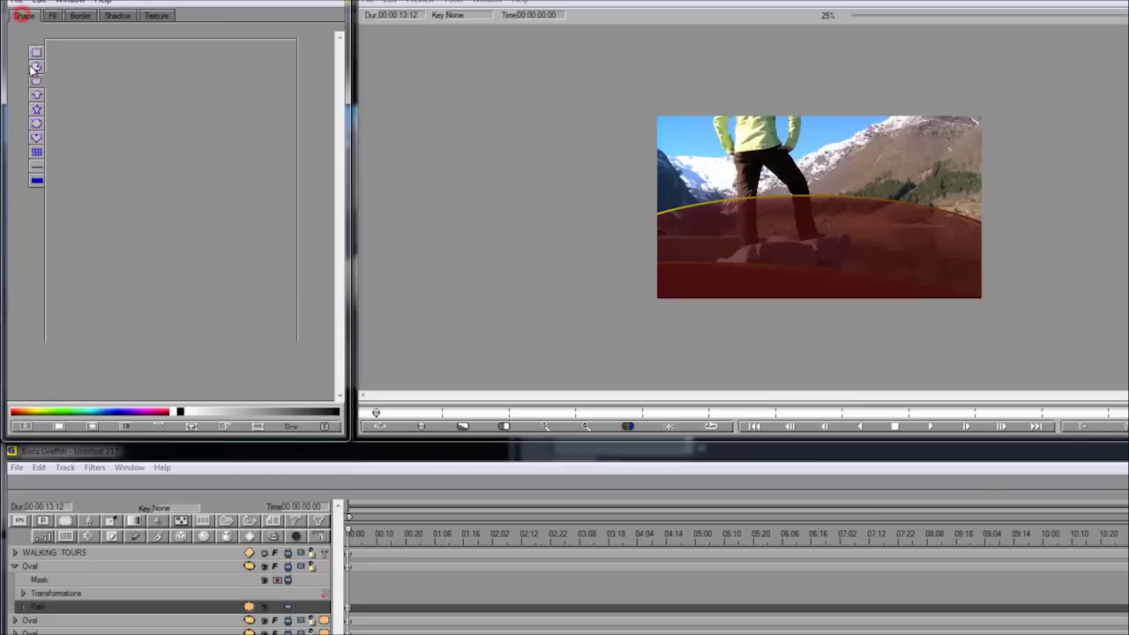
pyautogui.click(36, 52)
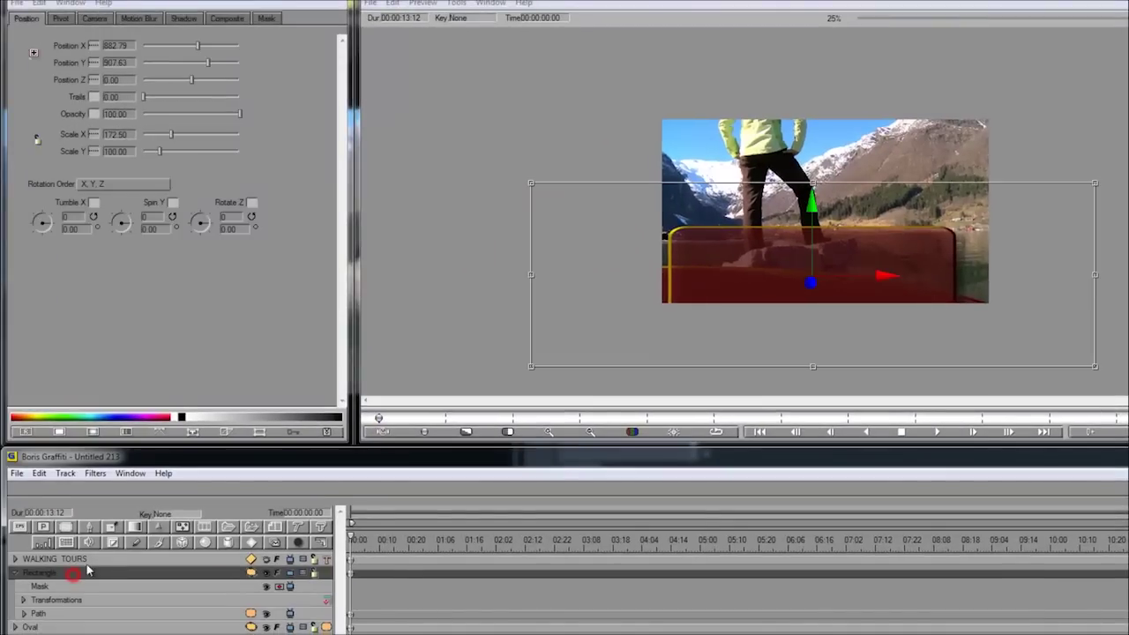
pyautogui.click(147, 562)
# Re-show WALKING TOURS, widen the red bar to Scale X 220.73, and nudge the title to Y 826.58
pyautogui.click(266, 561)
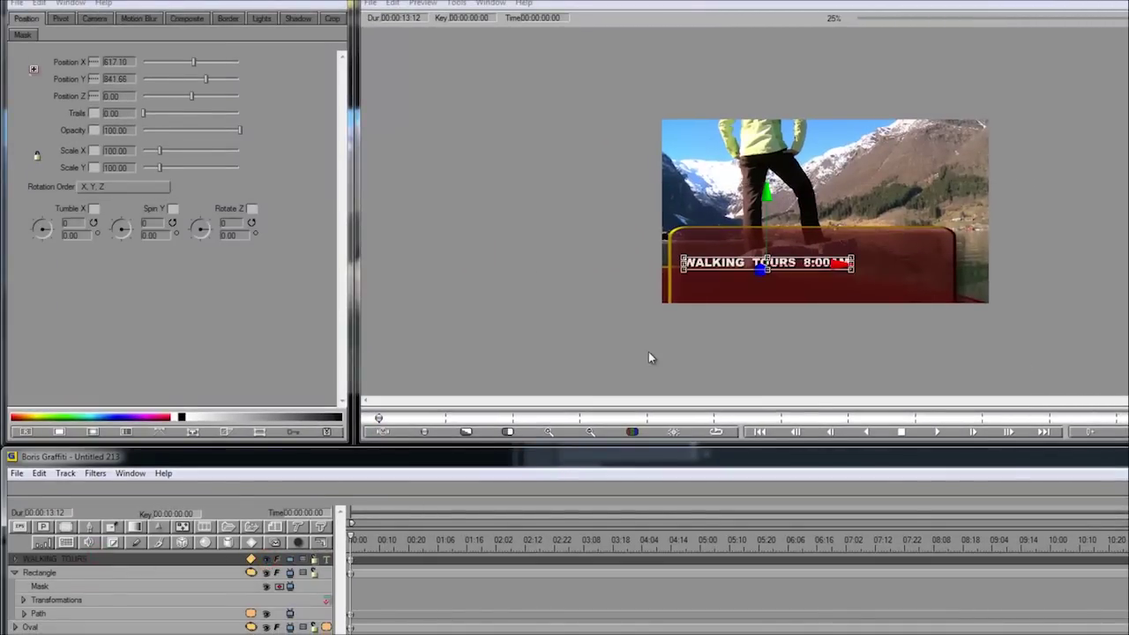
pyautogui.moveTo(790, 236); pyautogui.dragTo(786, 274)
pyautogui.moveTo(1115, 268)
pyautogui.mouseDown()
pyautogui.moveTo(1127, 266)
pyautogui.moveTo(1058, 266)
pyautogui.moveTo(1073, 274)
pyautogui.mouseUp()
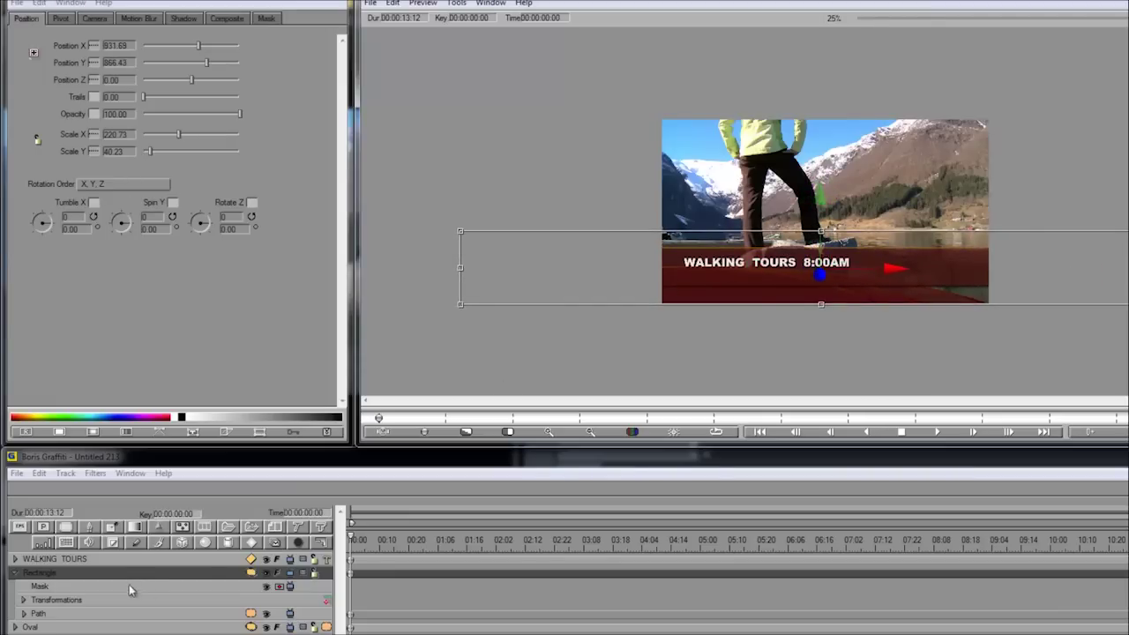
pyautogui.click(134, 560)
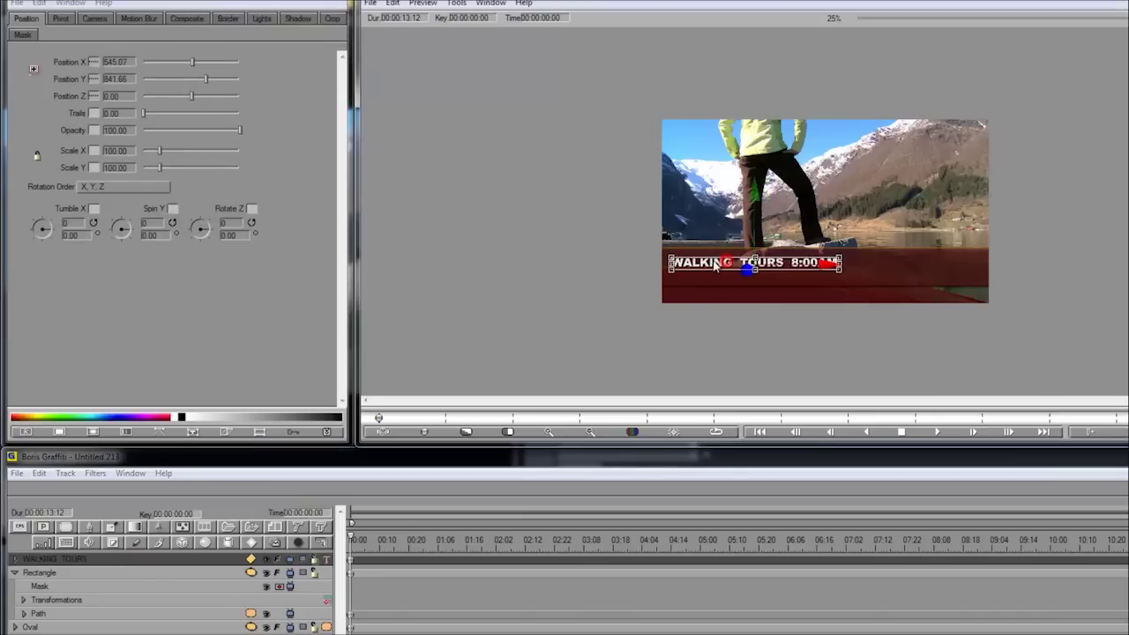
pyautogui.moveTo(715, 266); pyautogui.dragTo(720, 262)
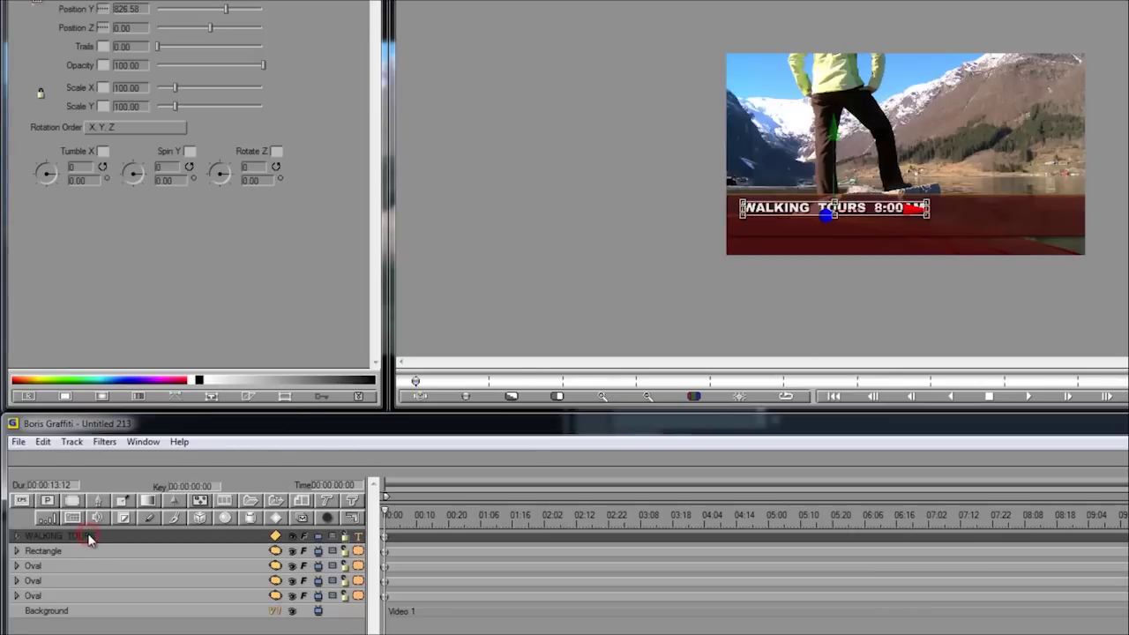
# Duplicate the title layer and replace its text with two lines, 'LIVE' and 'MST'
pyautogui.hotkey('ctrl', 'd')
pyautogui.doubleClick(125, 538)
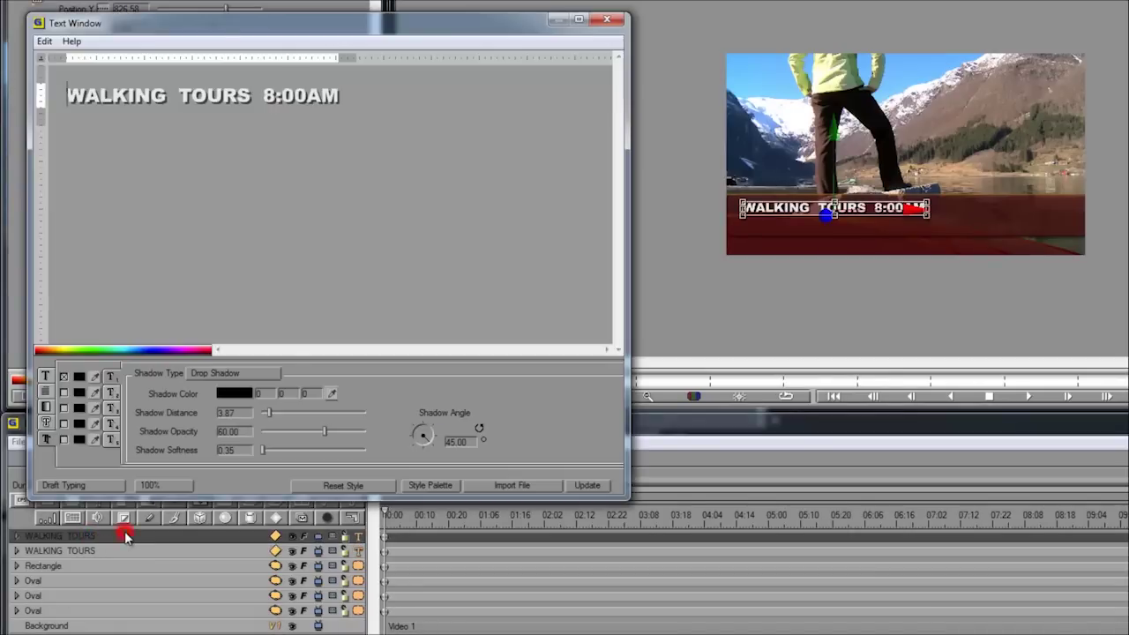
pyautogui.doubleClick(364, 95)
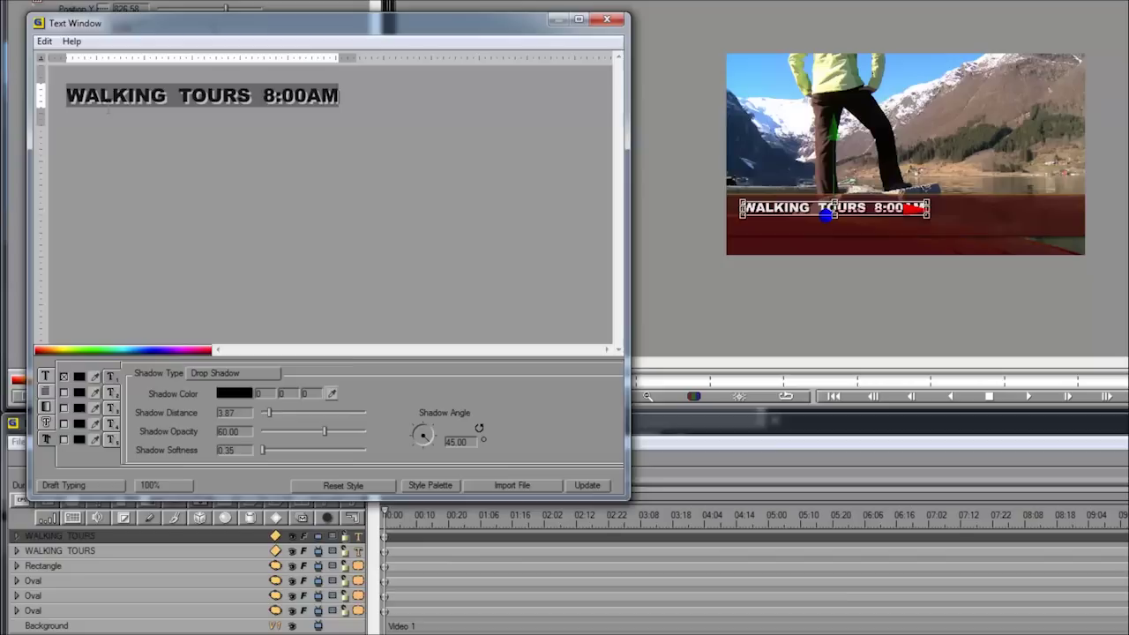
pyautogui.write('LIVE')
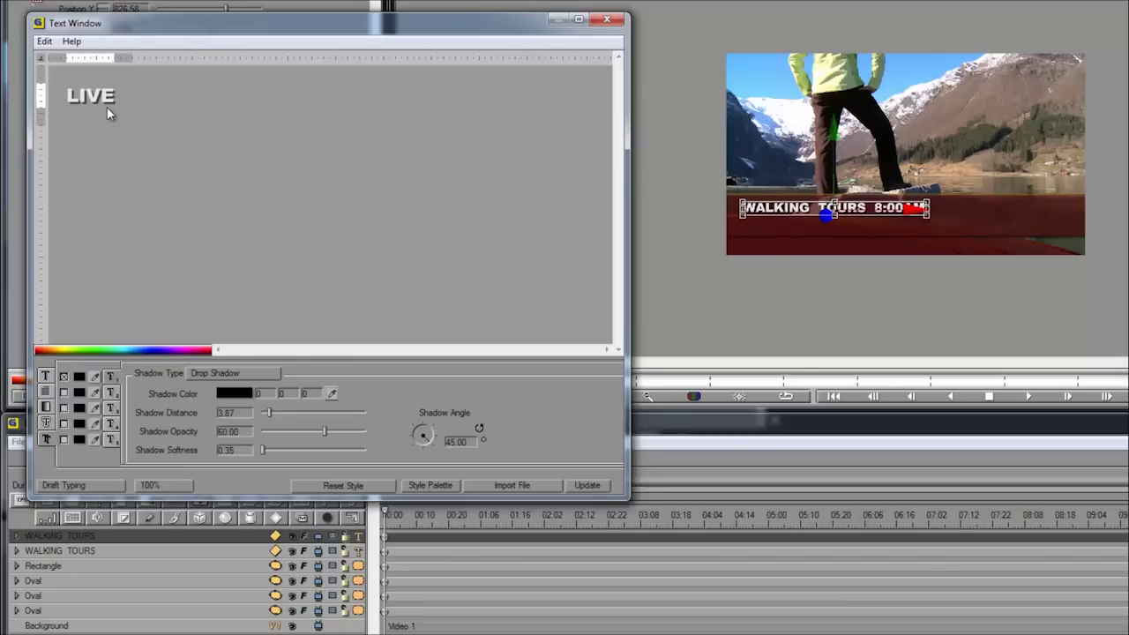
pyautogui.press('Return')
pyautogui.write('MST')
# Center the LIVE and MST lines and set MST to font size 15
pyautogui.doubleClick(106, 117)
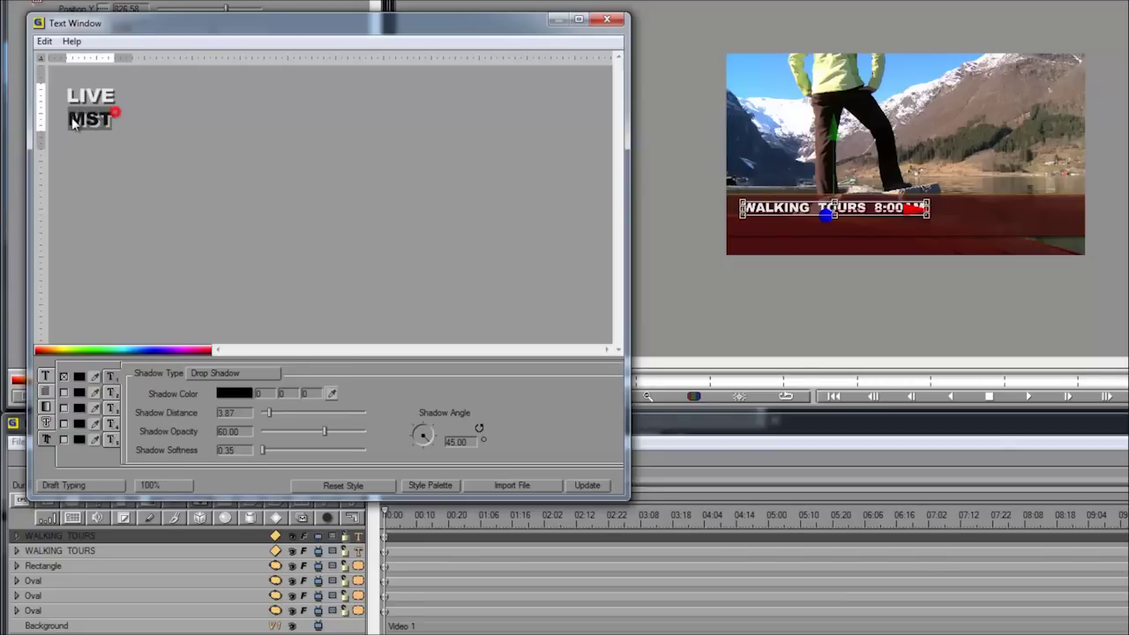
pyautogui.click(47, 376)
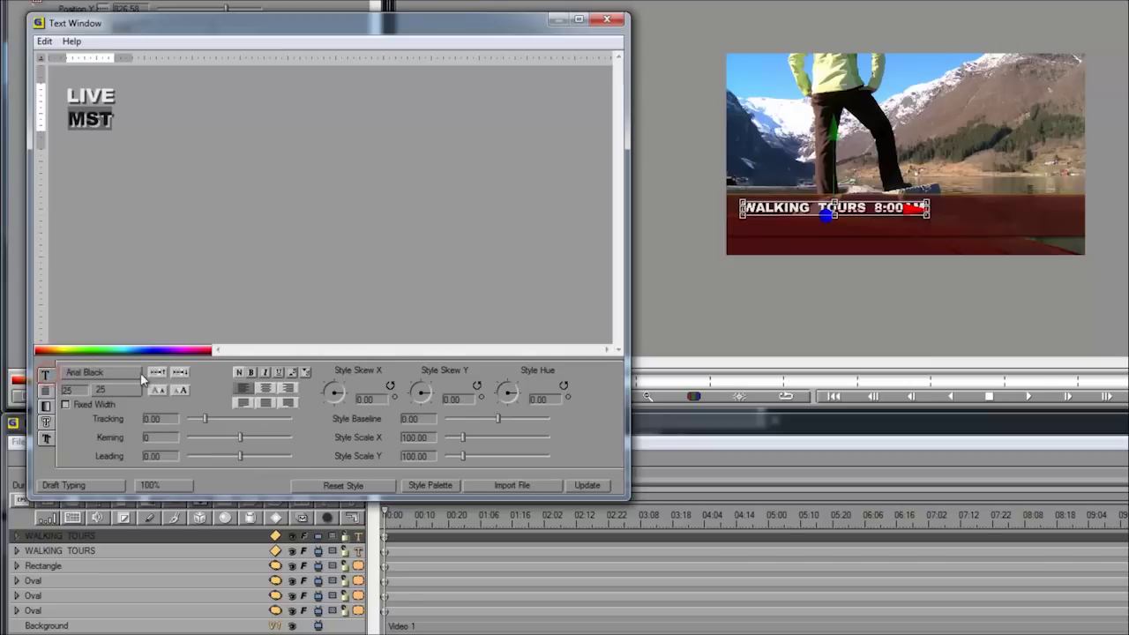
pyautogui.click(144, 168)
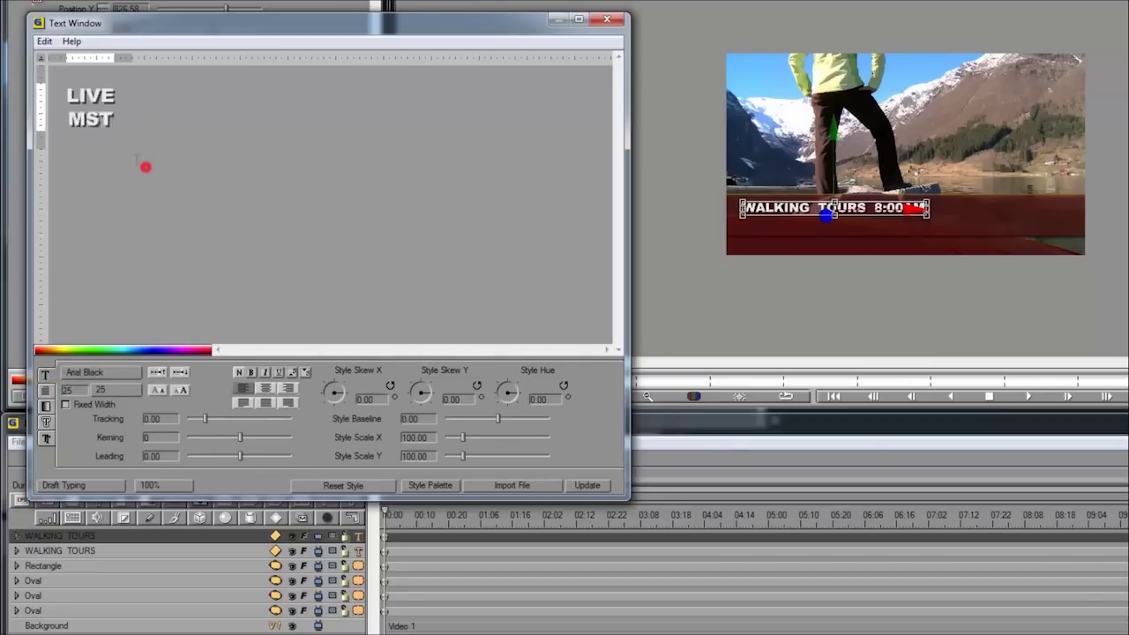
pyautogui.hotkey('ctrl', 'a')
pyautogui.click(262, 386)
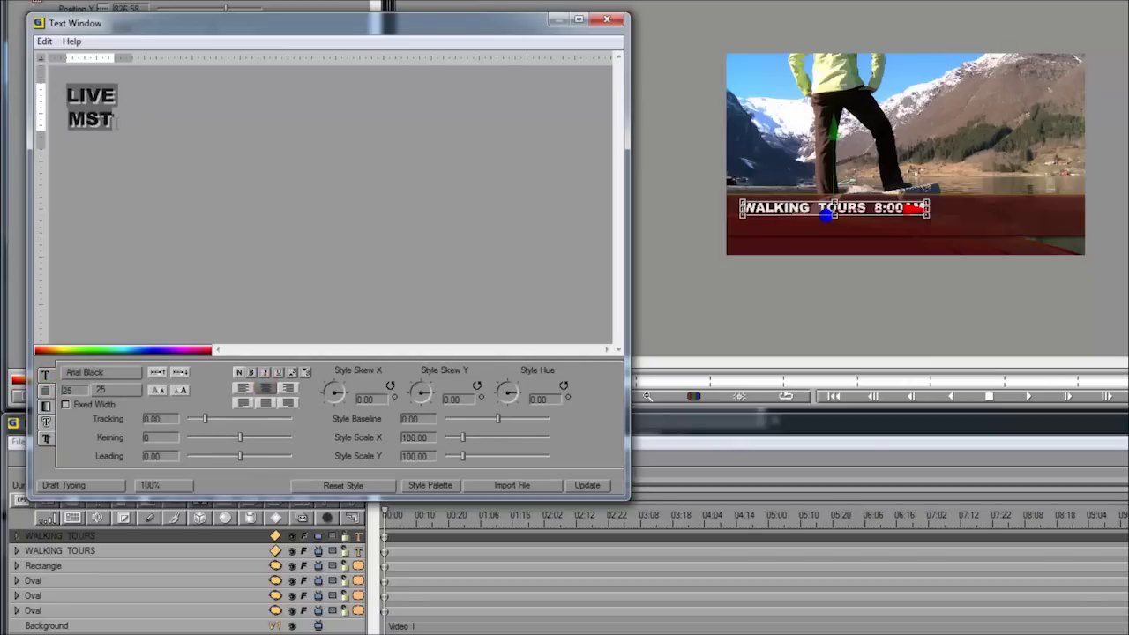
pyautogui.doubleClick(116, 118)
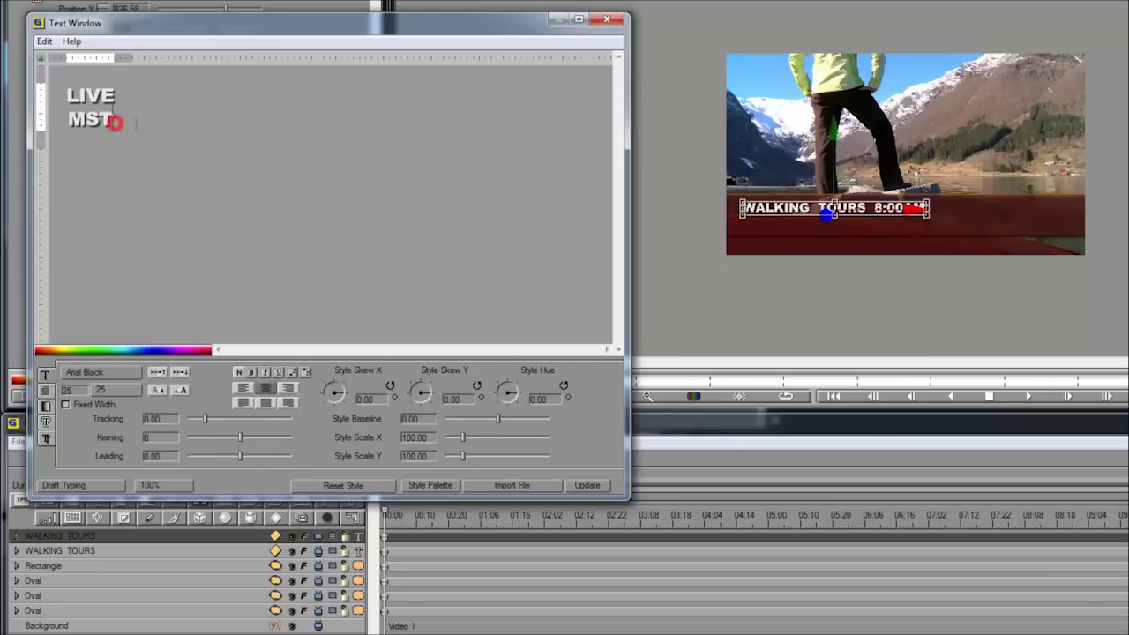
pyautogui.doubleClick(79, 390)
pyautogui.write('15')
pyautogui.press('Return')
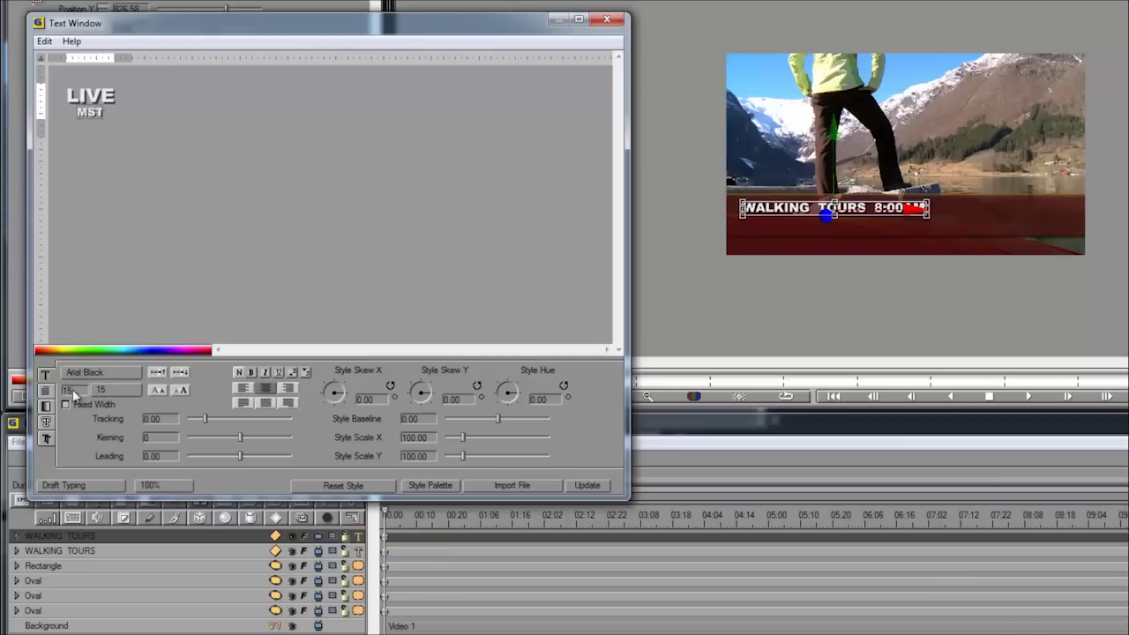
# Give the text a drop shadow with distance 2.82 and softness 0.21, then apply it
pyautogui.click(121, 126)
pyautogui.tripleClick(131, 117)
pyautogui.click(46, 439)
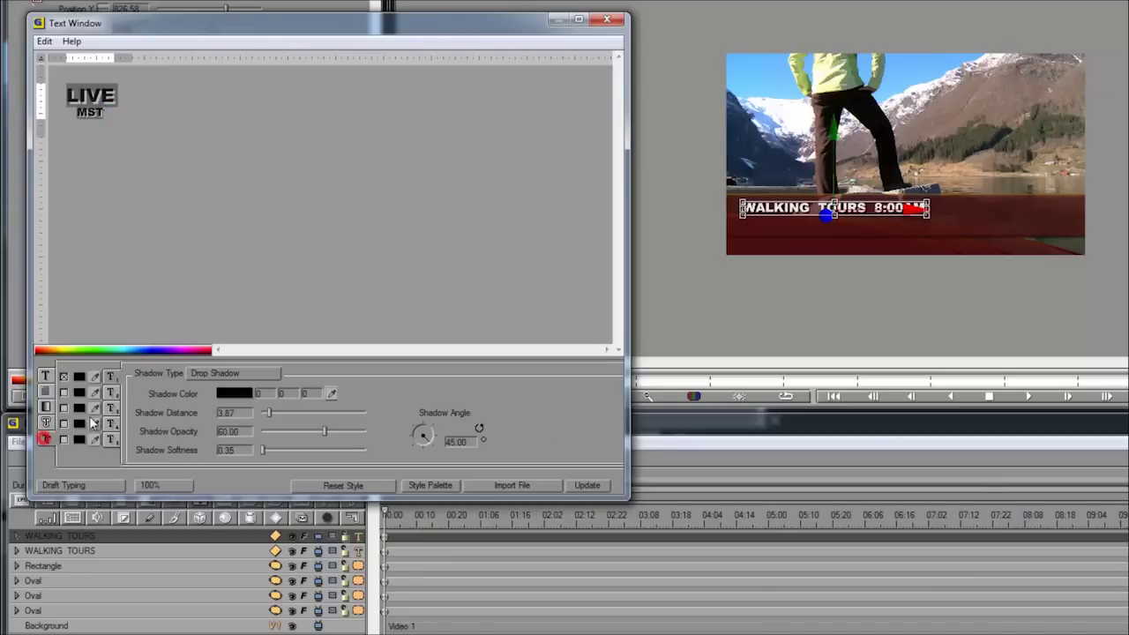
pyautogui.moveTo(271, 415); pyautogui.dragTo(268, 416)
pyautogui.click(131, 119)
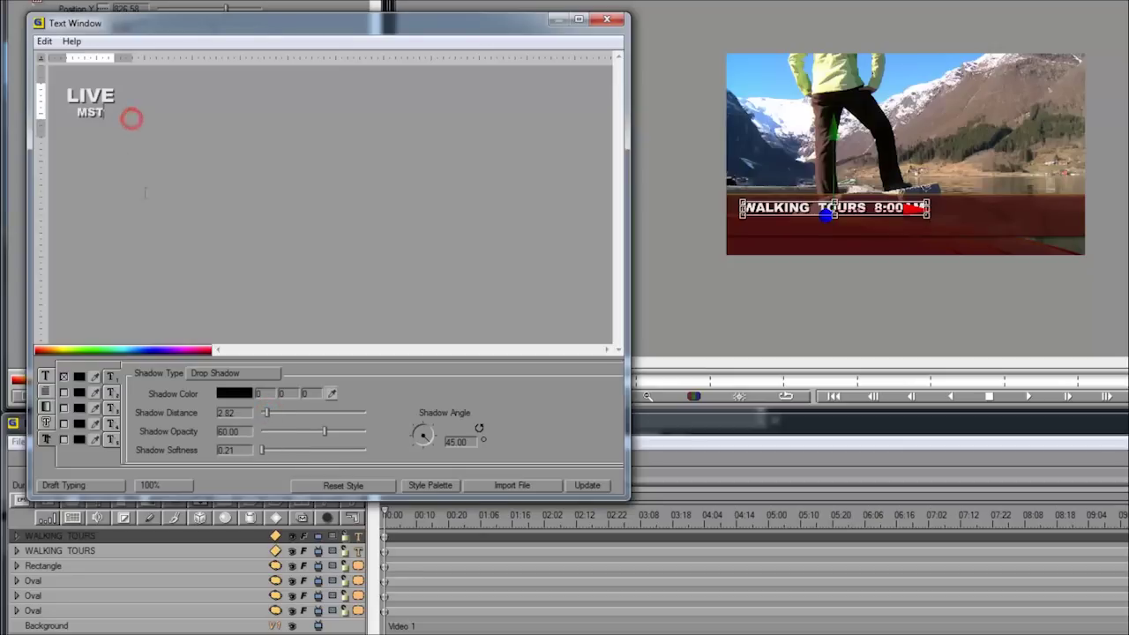
pyautogui.click(601, 489)
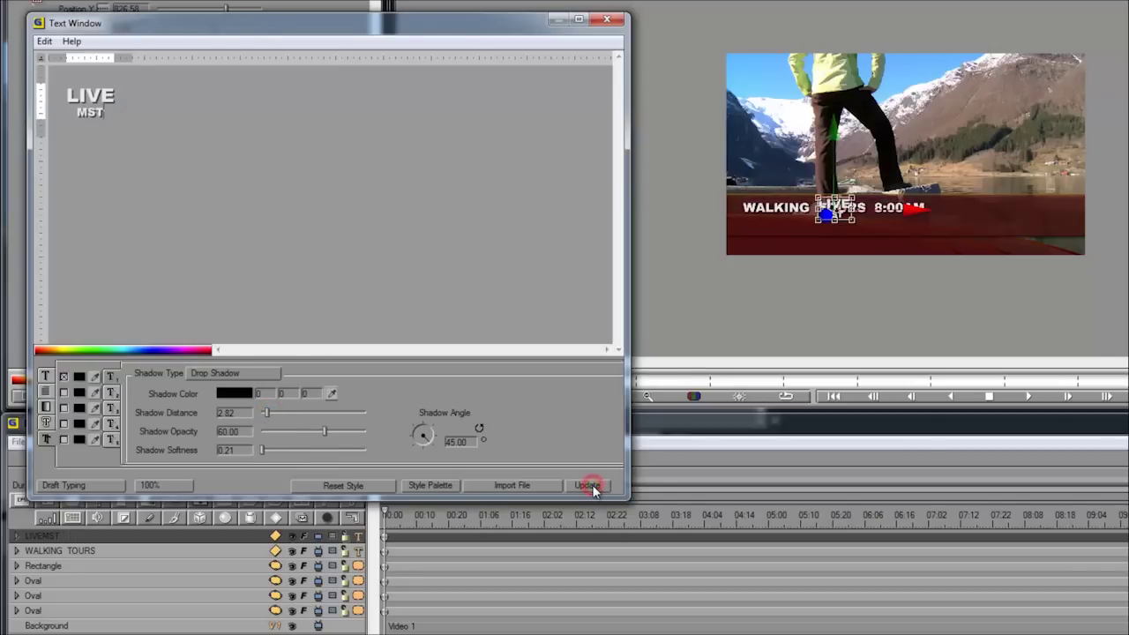
pyautogui.click(606, 18)
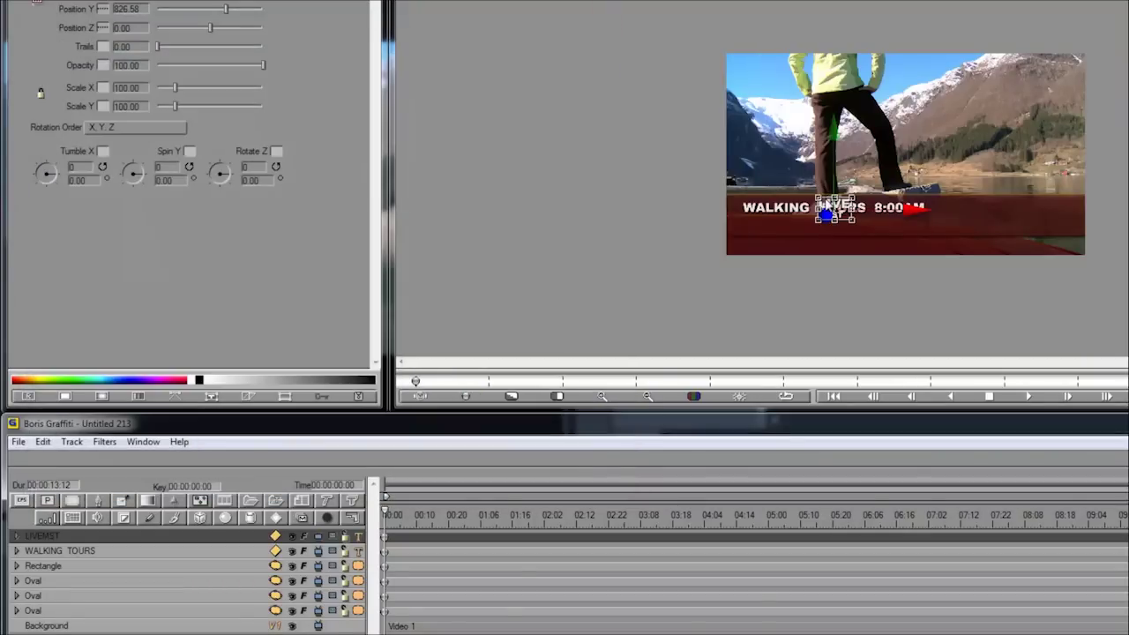
# Undo the red bar move and place LIVE MST in the upper-right corner at X 1655.29, Y 154.68
pyautogui.moveTo(849, 174); pyautogui.dragTo(849, 149)
pyautogui.hotkey('ctrl', 'z')
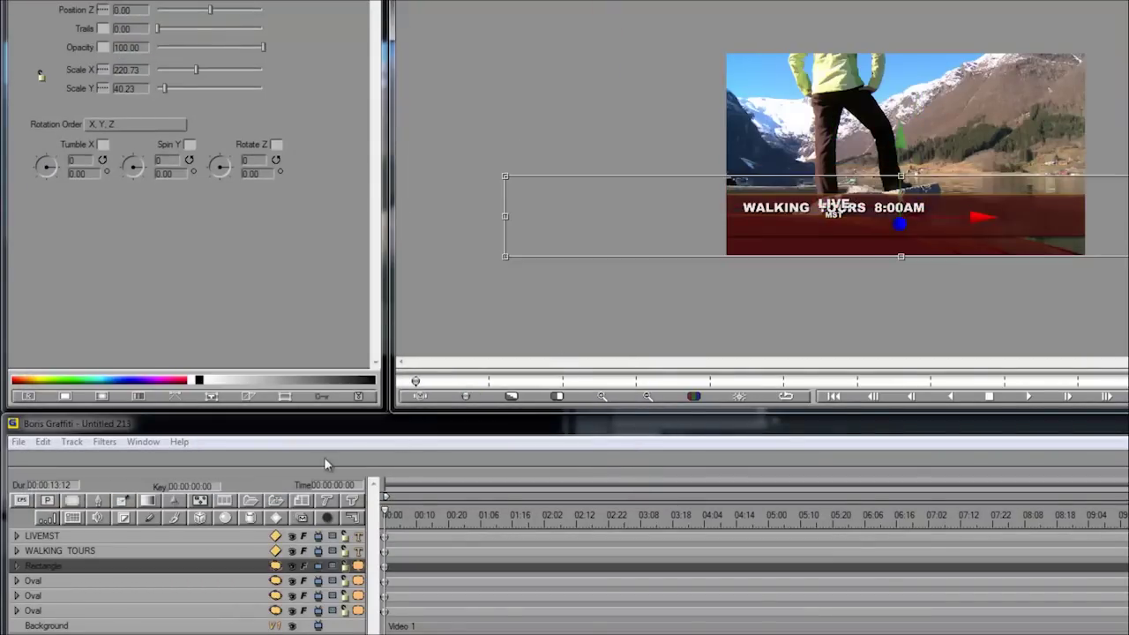
pyautogui.click(109, 536)
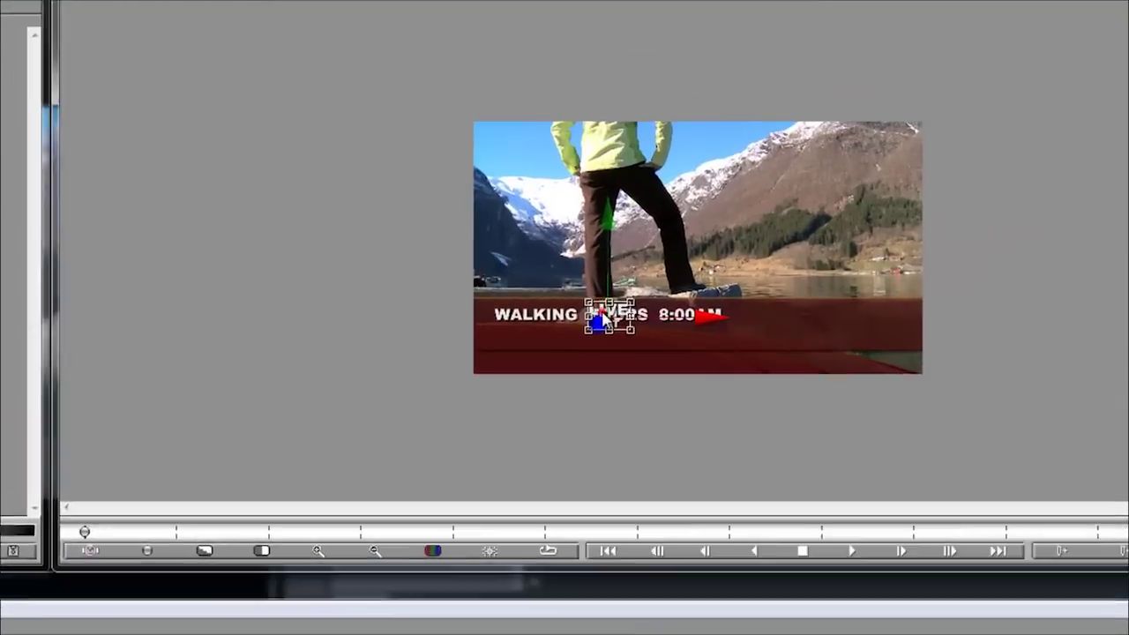
pyautogui.moveTo(833, 211); pyautogui.dragTo(944, 151)
pyautogui.moveTo(738, 218); pyautogui.dragTo(857, 121)
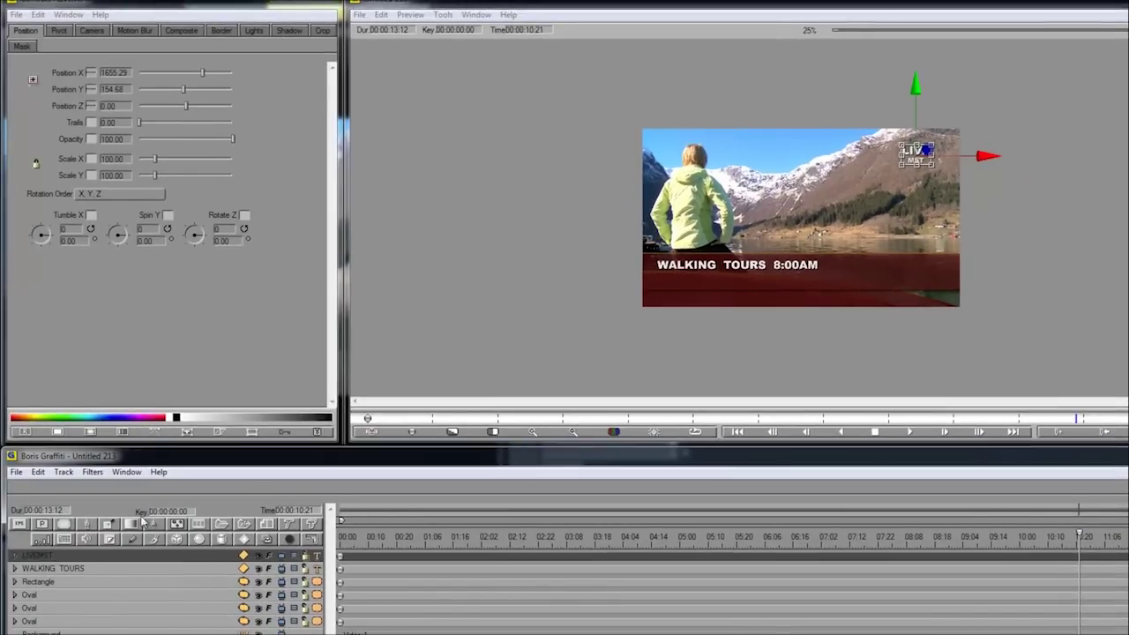
pyautogui.click(15, 557)
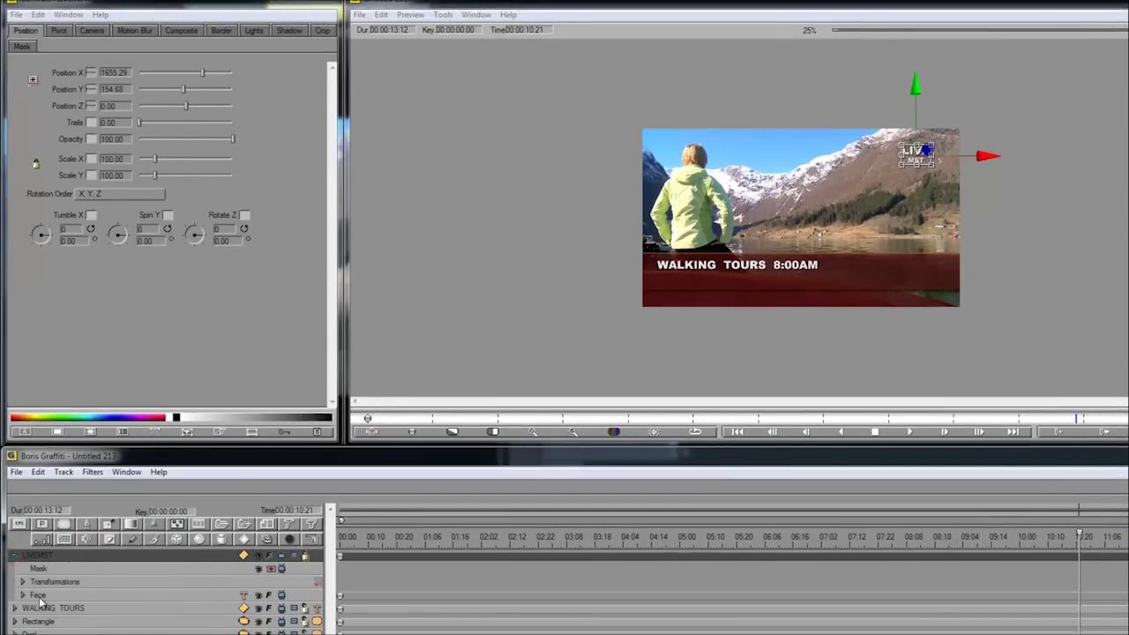
pyautogui.click(41, 596)
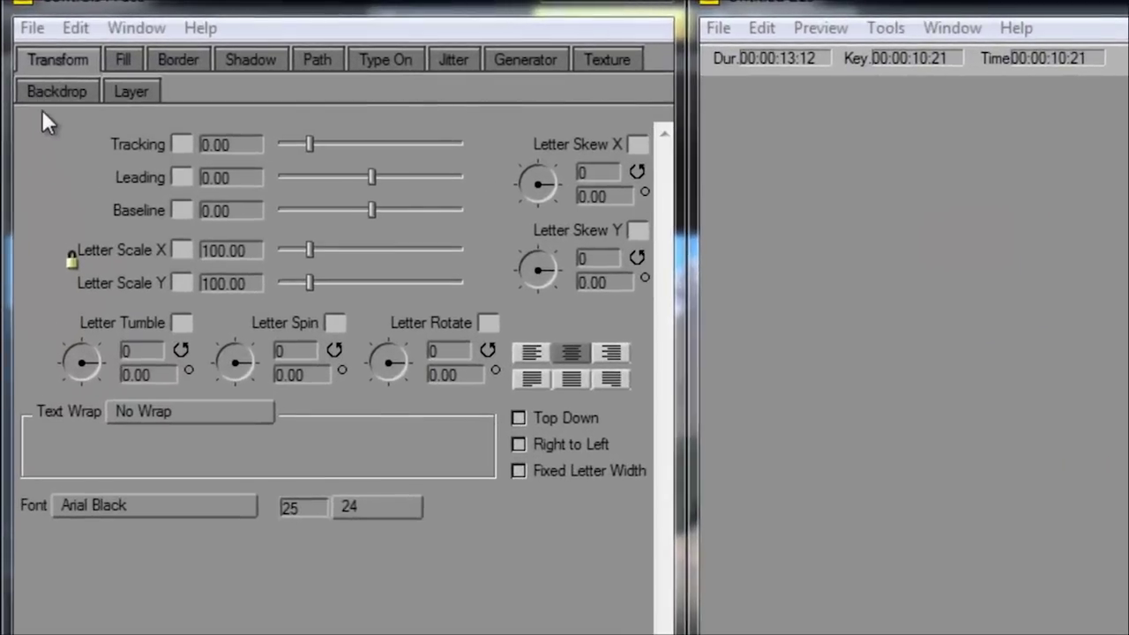
# Turn on Make Backdrop Track for the LIVE MST face and select the new Backdrop track
pyautogui.click(24, 51)
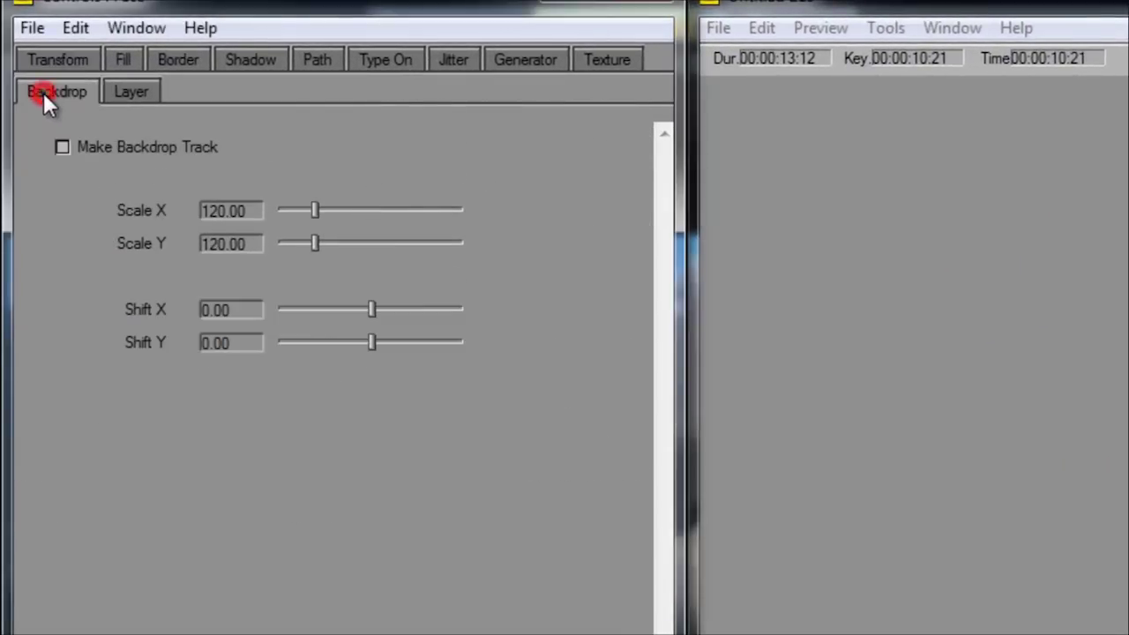
pyautogui.click(62, 148)
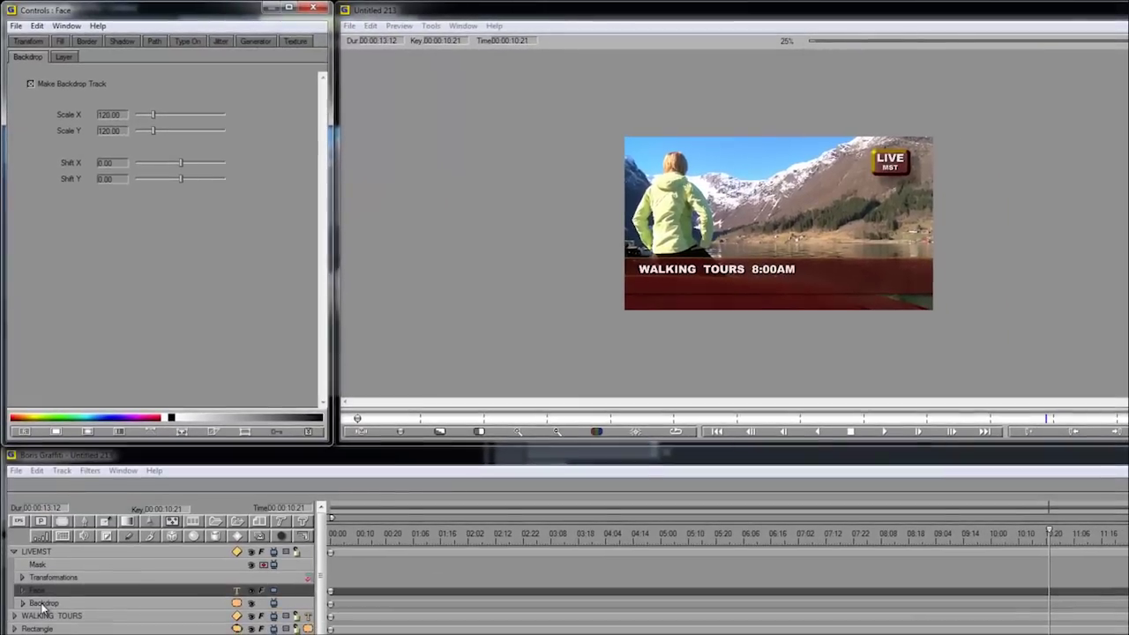
pyautogui.click(50, 634)
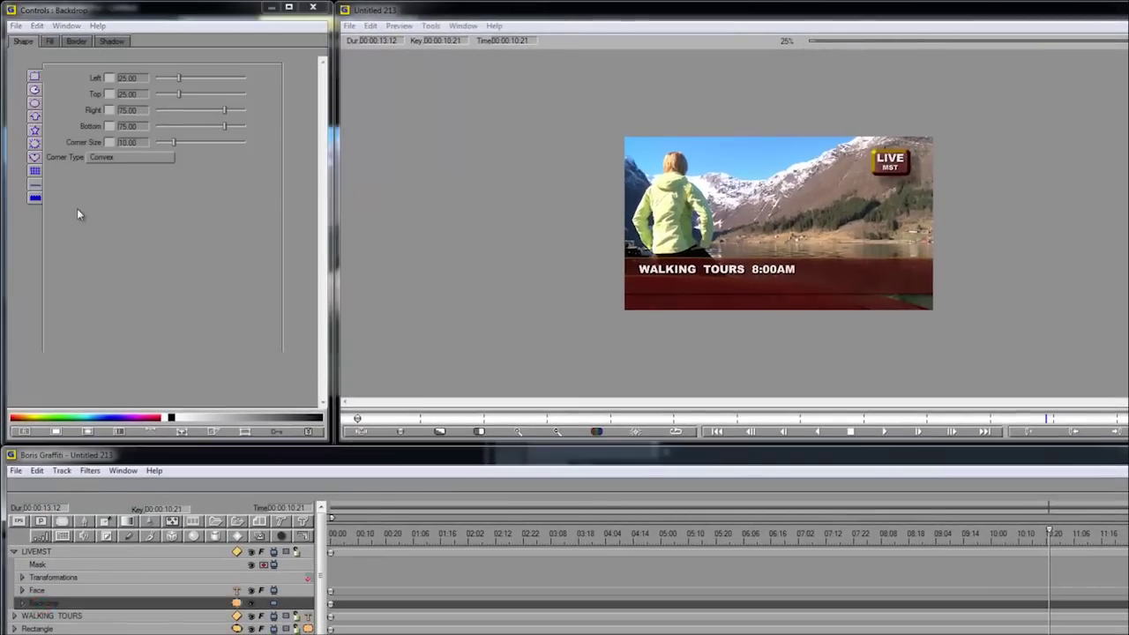
# Set the LIVE MST backdrop shape to an oval
pyautogui.click(34, 115)
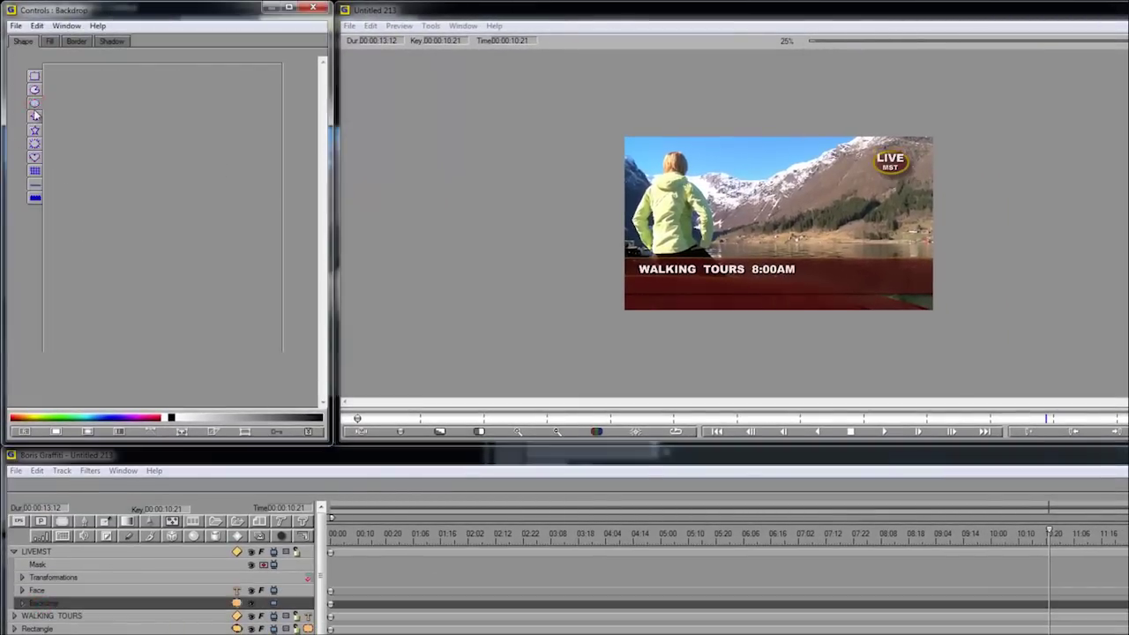
pyautogui.click(35, 90)
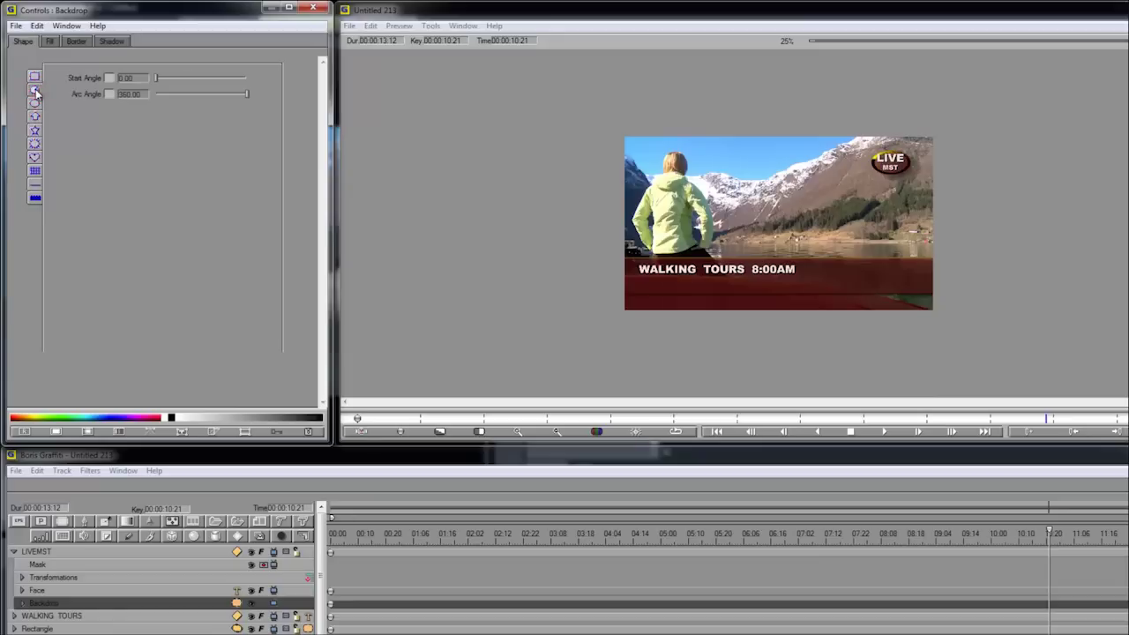
pyautogui.click(39, 107)
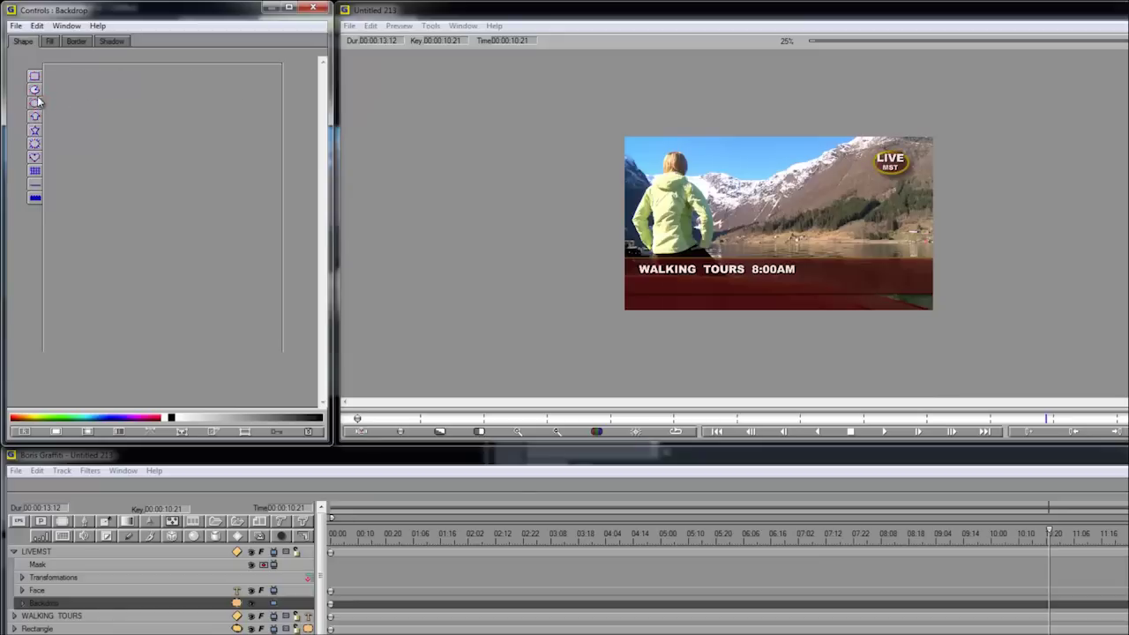
pyautogui.click(35, 90)
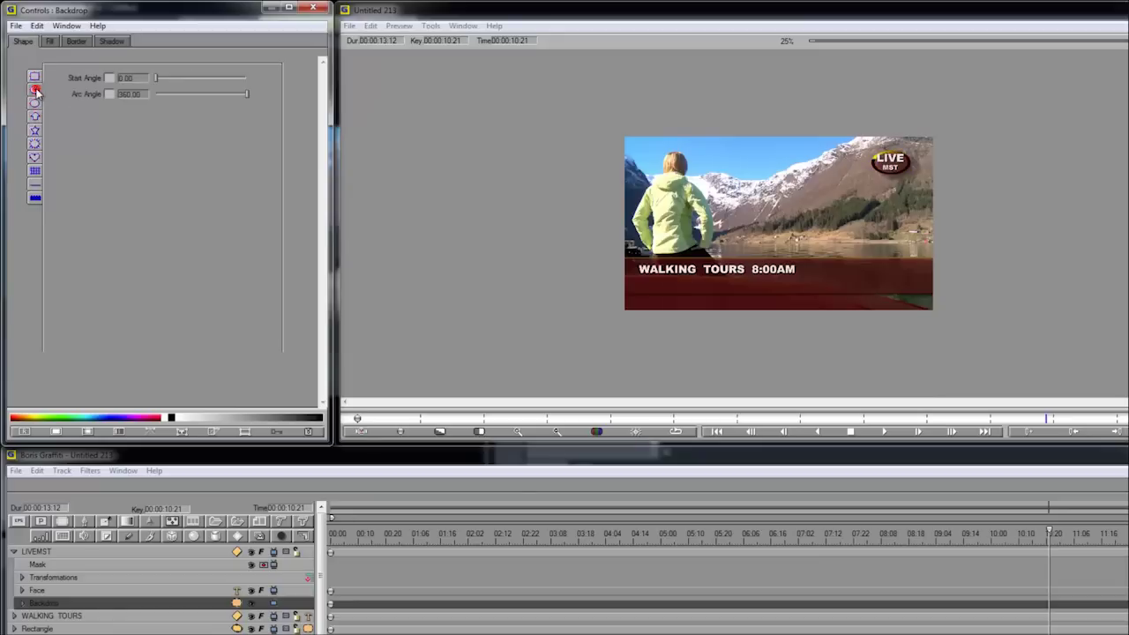
# Thin the backdrop border edge width to 6.48 and lower fill opacity to about 26.76
pyautogui.click(53, 44)
pyautogui.click(77, 42)
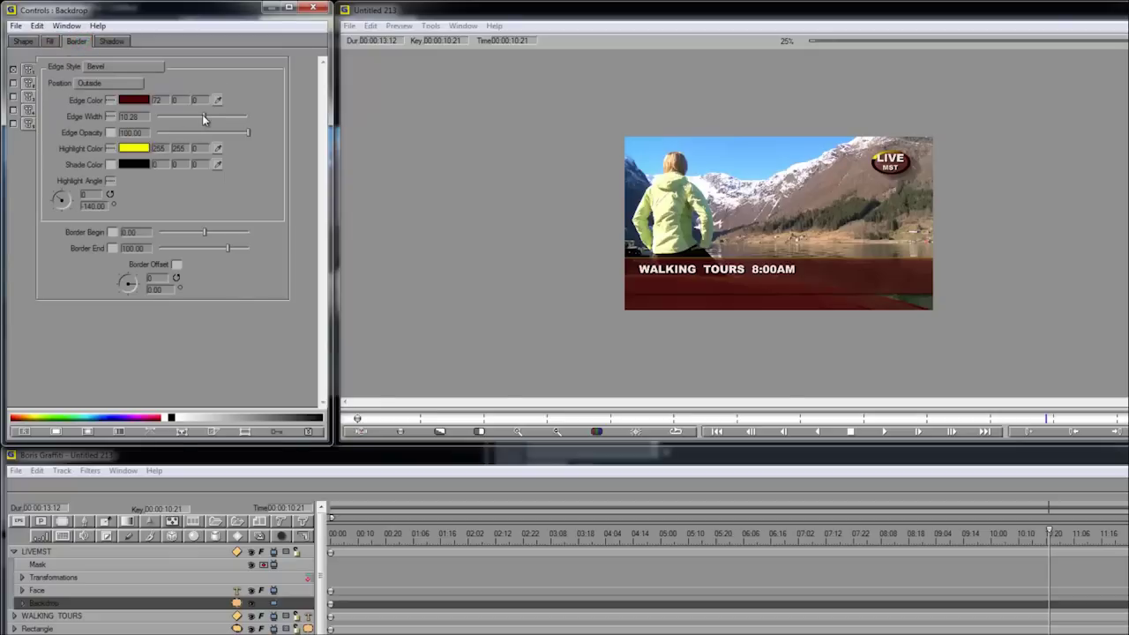
pyautogui.moveTo(202, 114); pyautogui.dragTo(196, 115)
pyautogui.moveTo(191, 116); pyautogui.dragTo(187, 116)
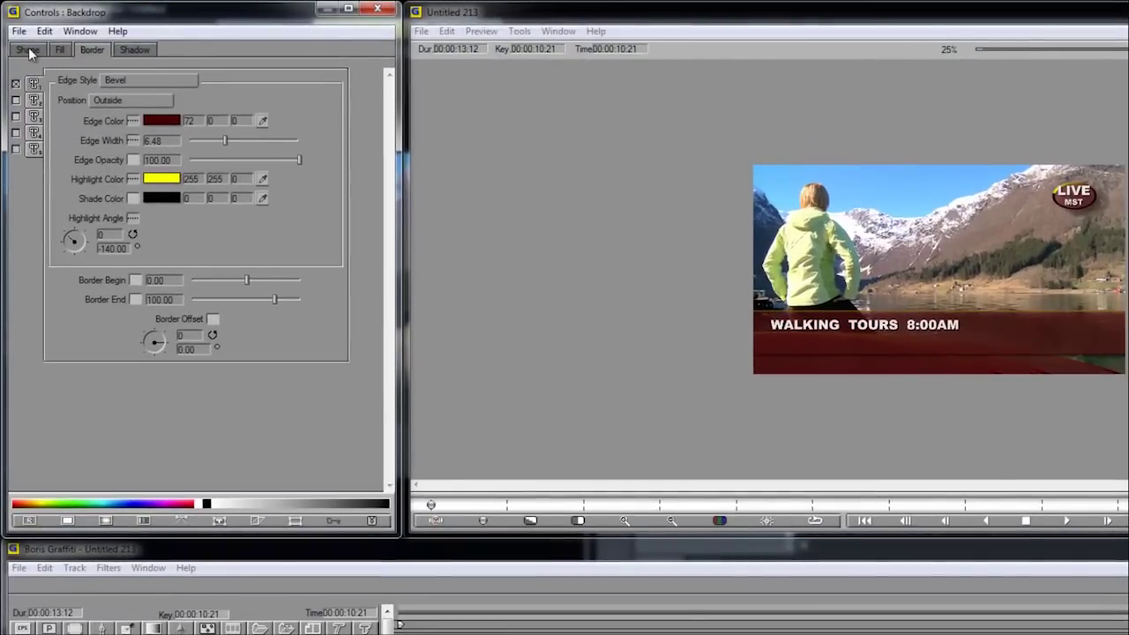
pyautogui.click(59, 50)
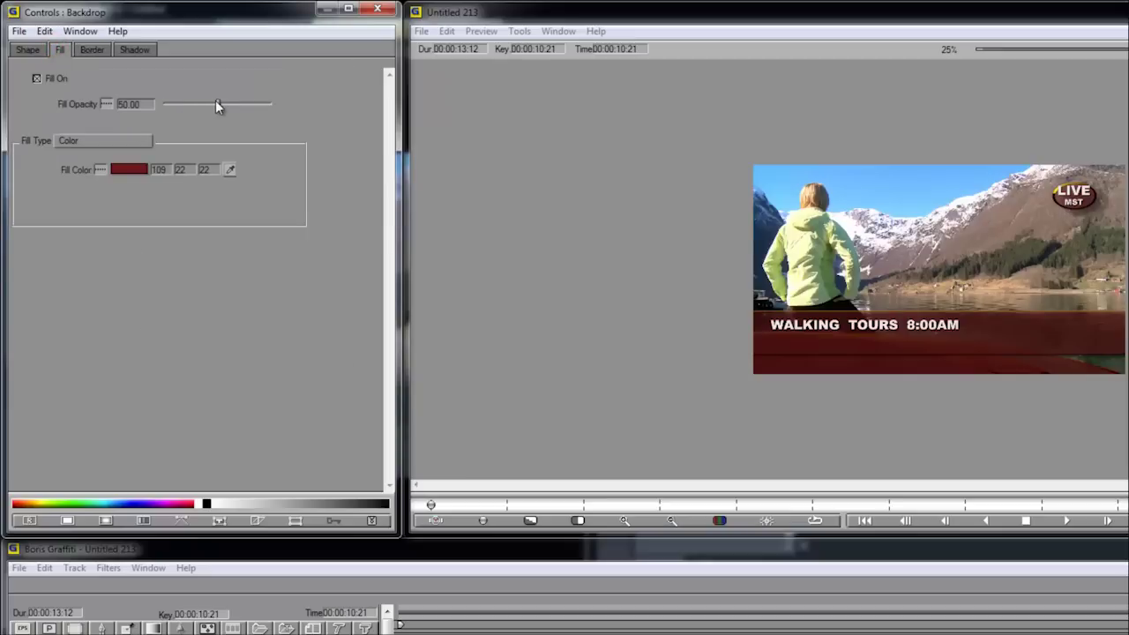
pyautogui.moveTo(217, 104); pyautogui.dragTo(203, 105)
# Scale the oval backdrop to Y 185.92 and shift it to Y -7.61 behind the text
pyautogui.click(25, 48)
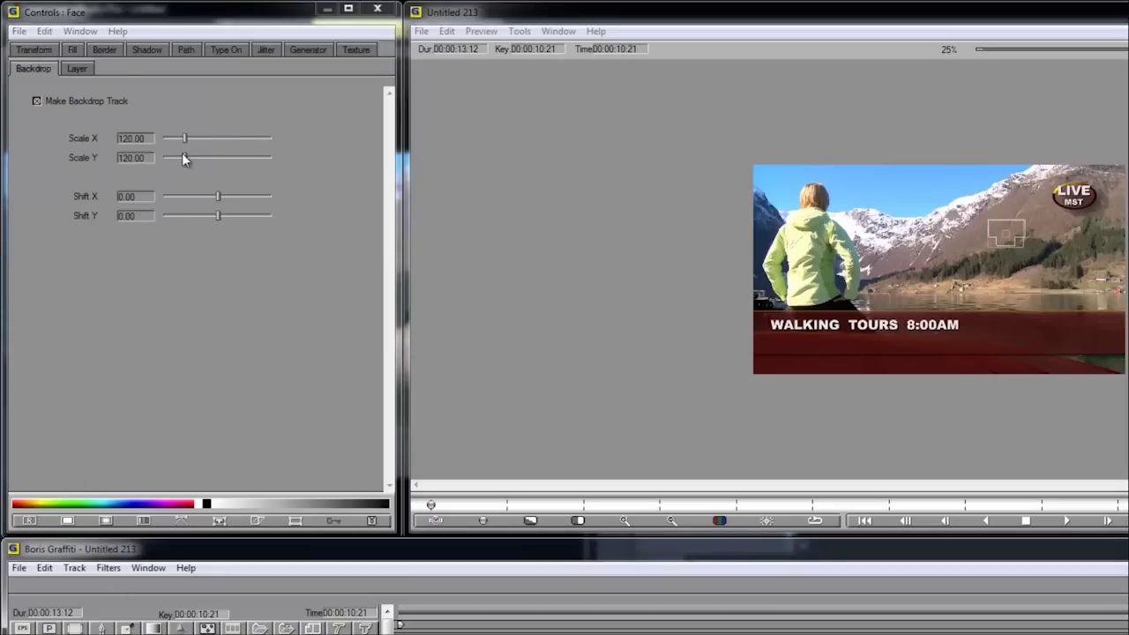
pyautogui.moveTo(183, 159); pyautogui.dragTo(196, 159)
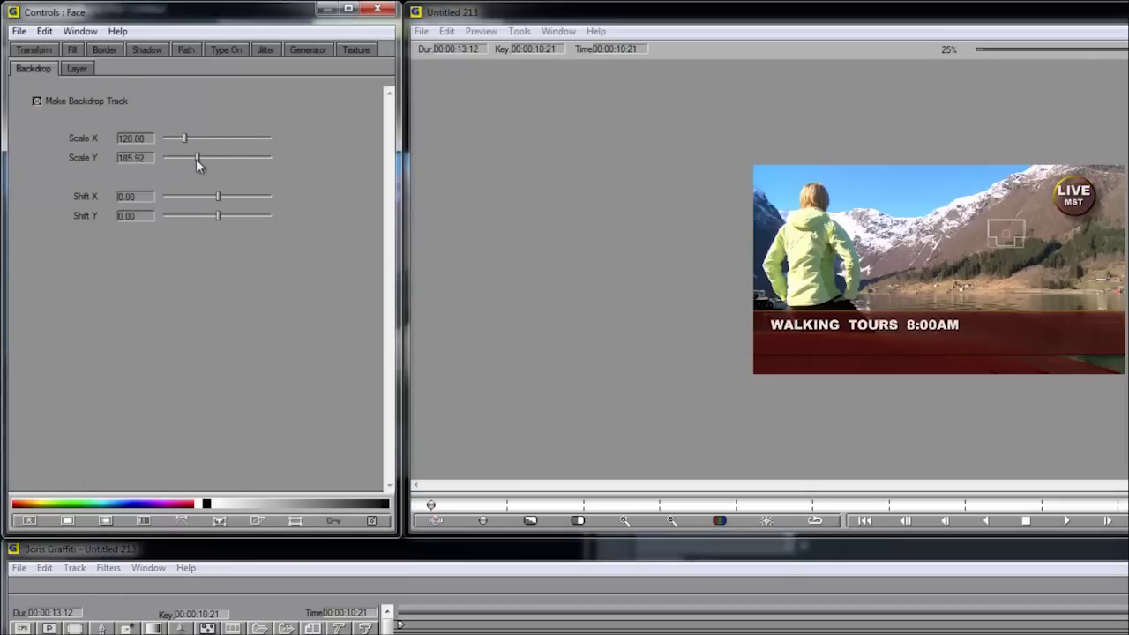
pyautogui.moveTo(219, 215)
pyautogui.mouseDown()
pyautogui.moveTo(203, 222)
pyautogui.moveTo(218, 218)
pyautogui.mouseUp()
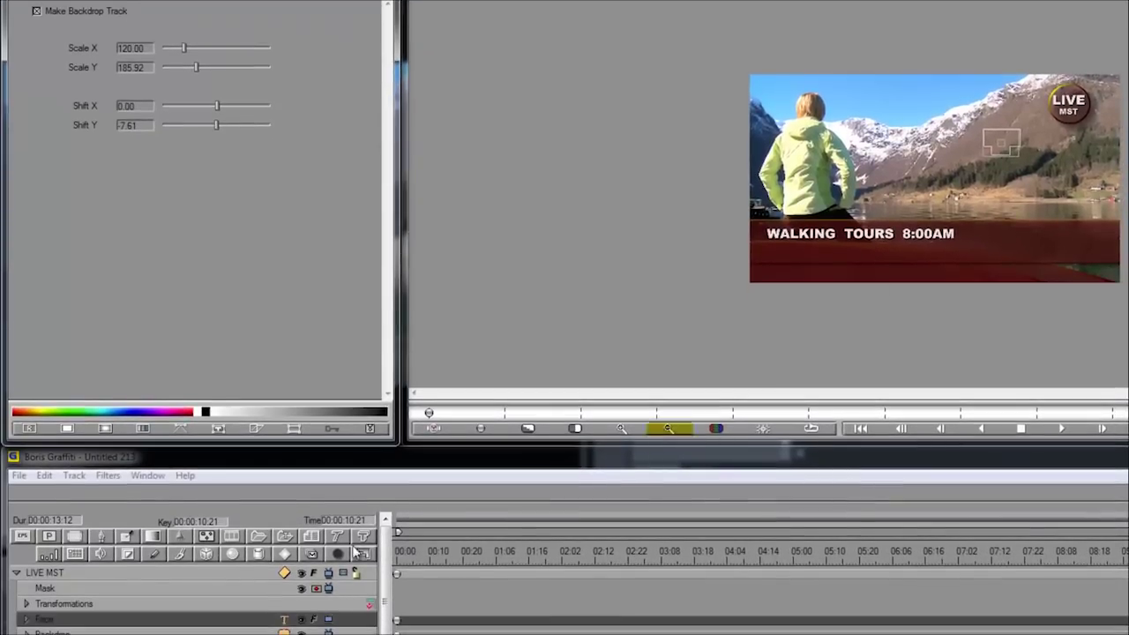
pyautogui.click(126, 572)
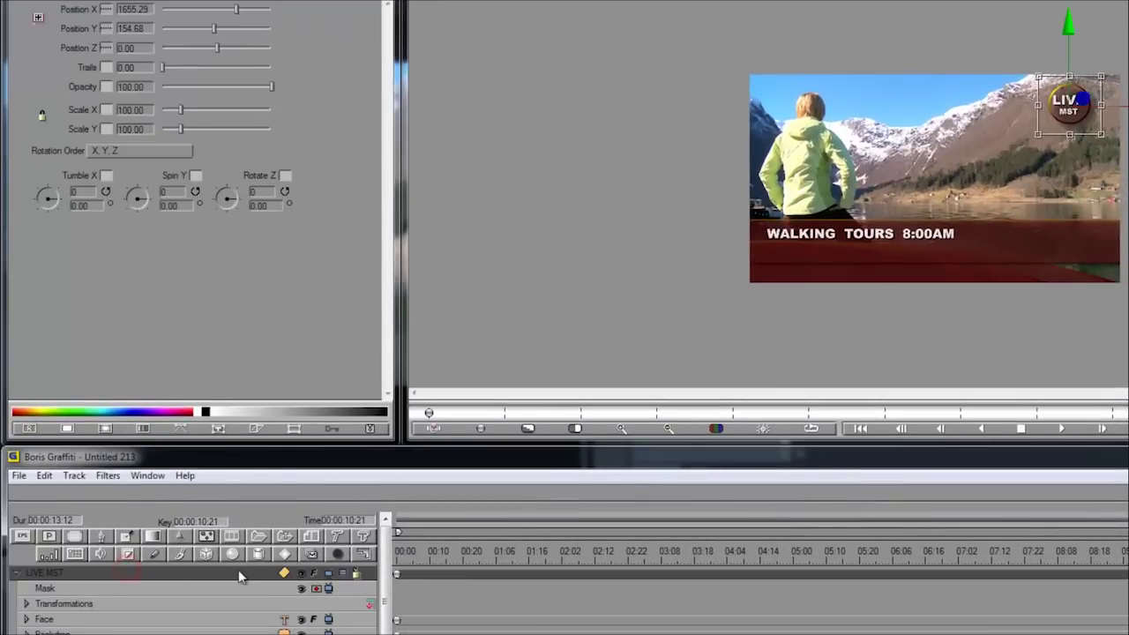
pyautogui.doubleClick(238, 572)
# Set the word LIVE to font size 20
pyautogui.click(142, 150)
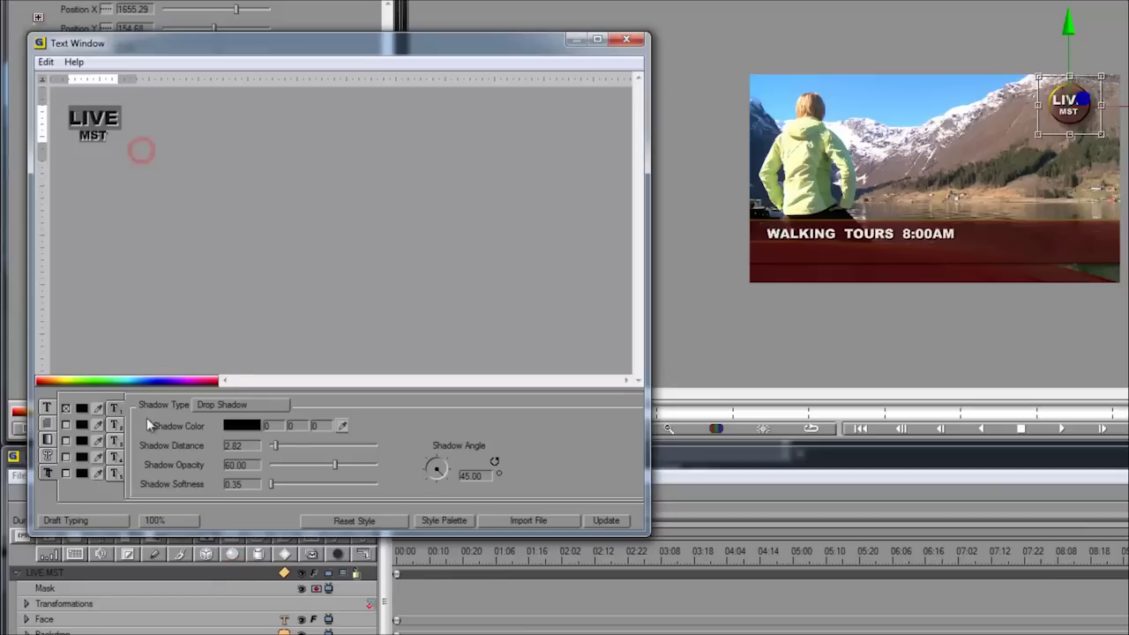
pyautogui.click(139, 190)
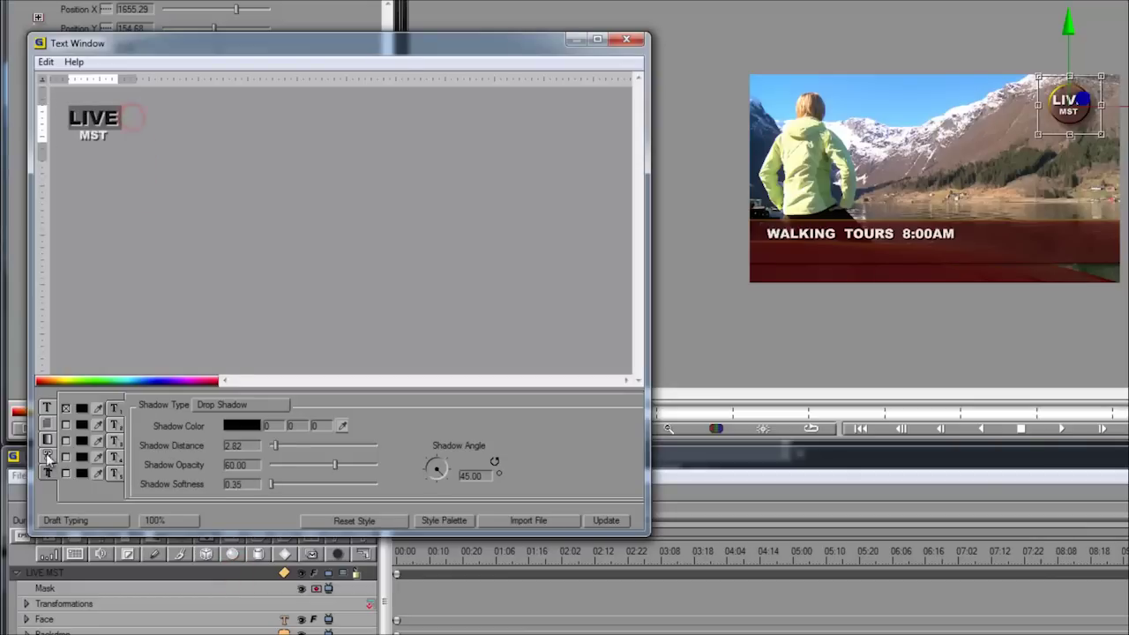
pyautogui.click(47, 407)
pyautogui.doubleClick(80, 423)
pyautogui.write('20')
pyautogui.press('Return')
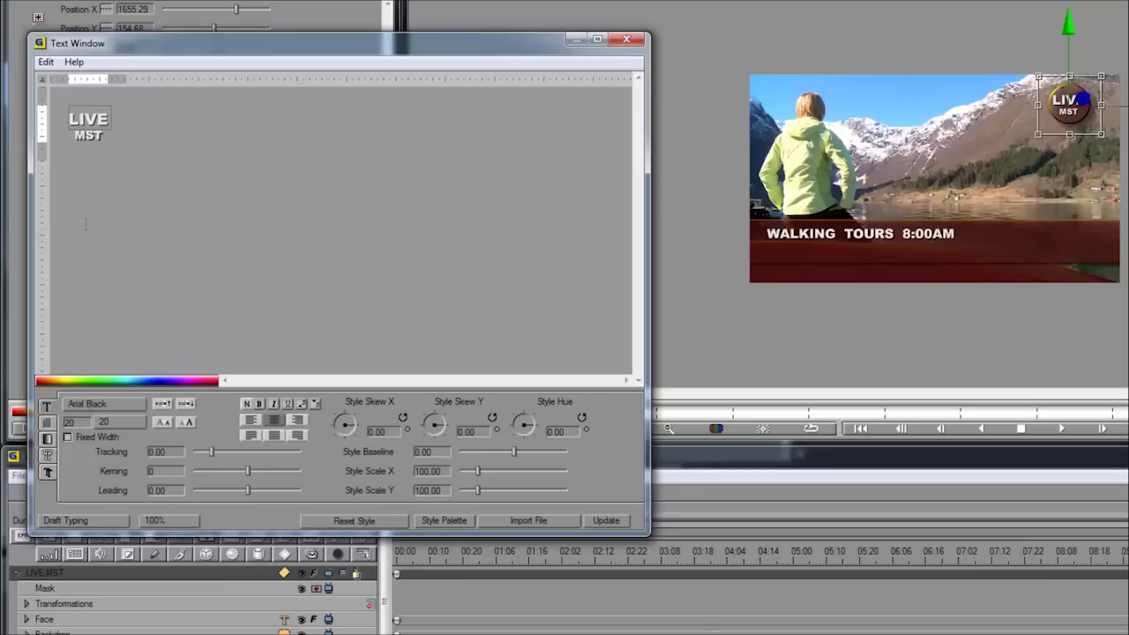
# Reduce MST to font size 12, apply the text, and collapse the LIVEMST track
pyautogui.moveTo(114, 150); pyautogui.dragTo(113, 132)
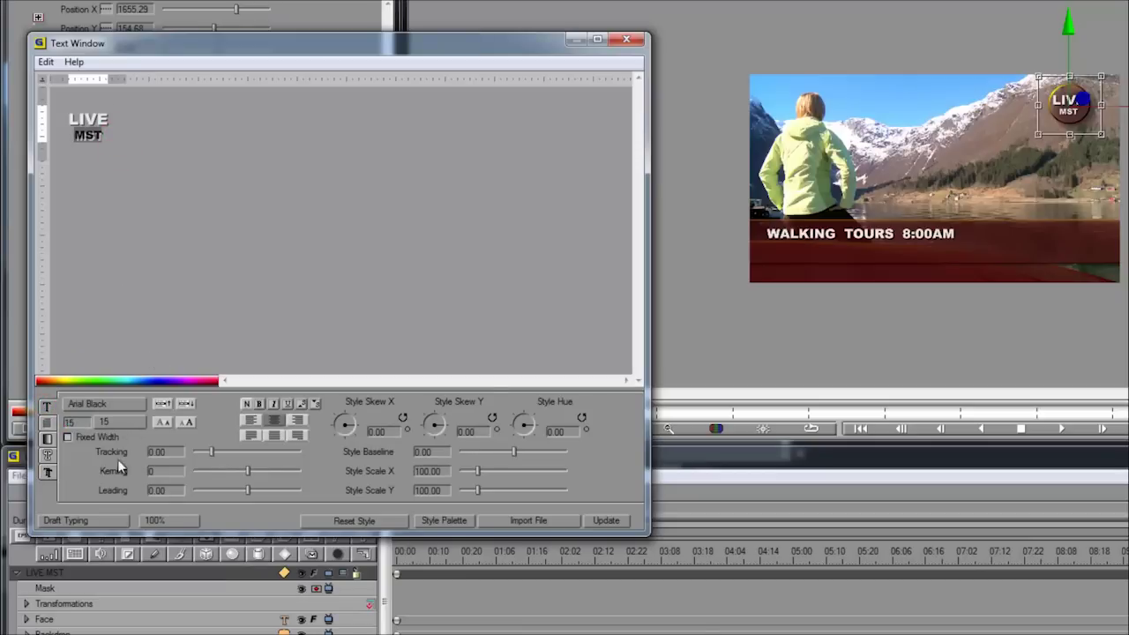
pyautogui.doubleClick(78, 422)
pyautogui.write('12')
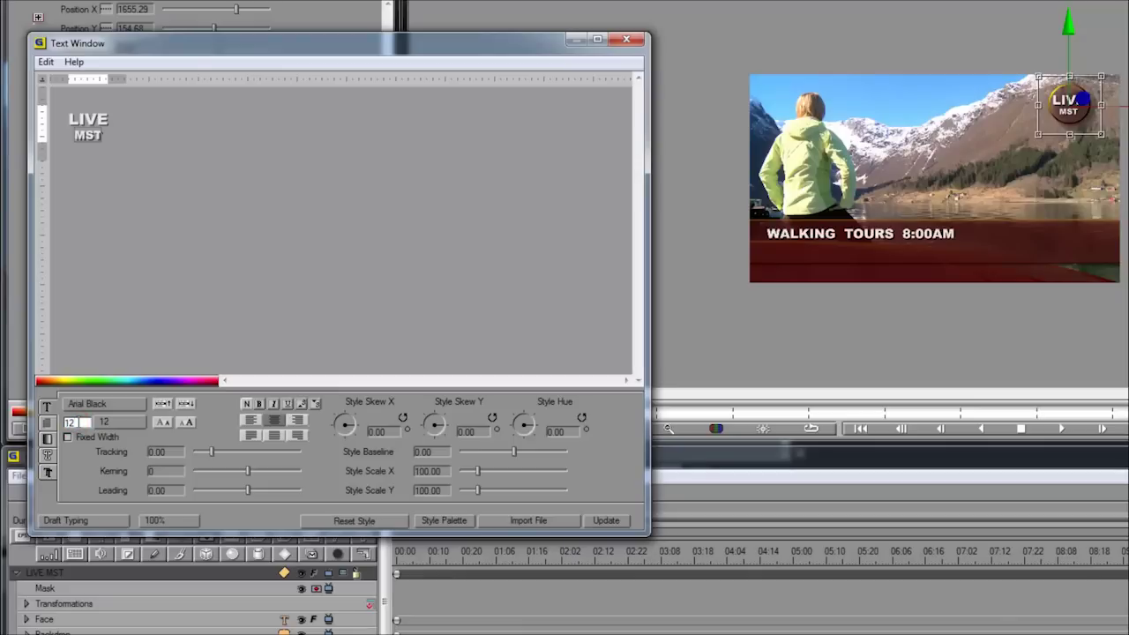
pyautogui.press('Return')
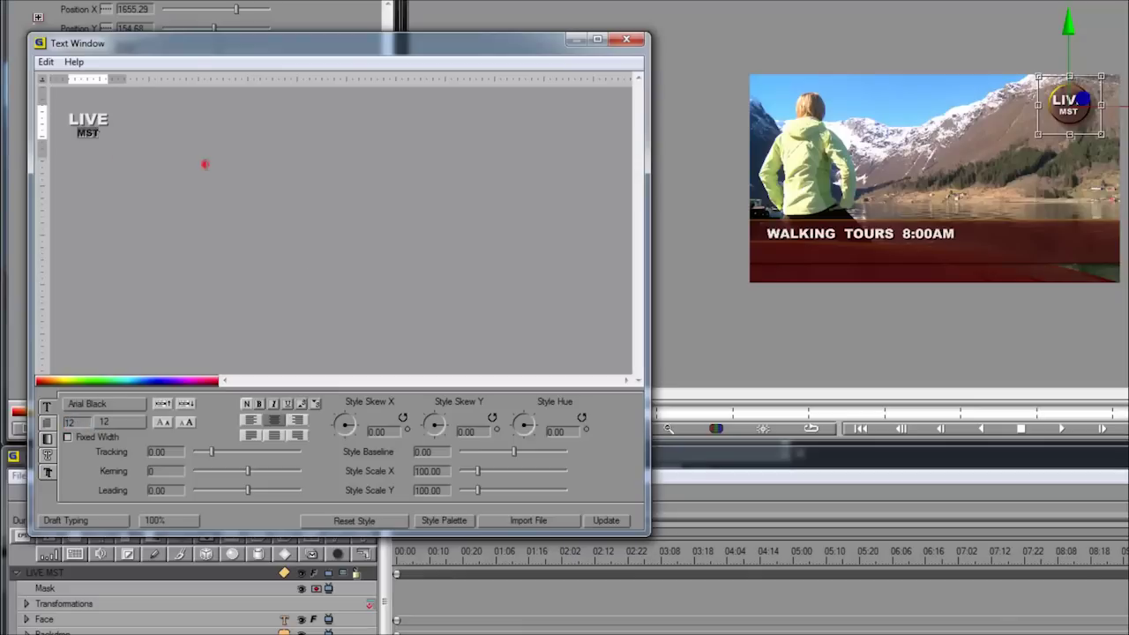
pyautogui.click(204, 164)
pyautogui.click(605, 520)
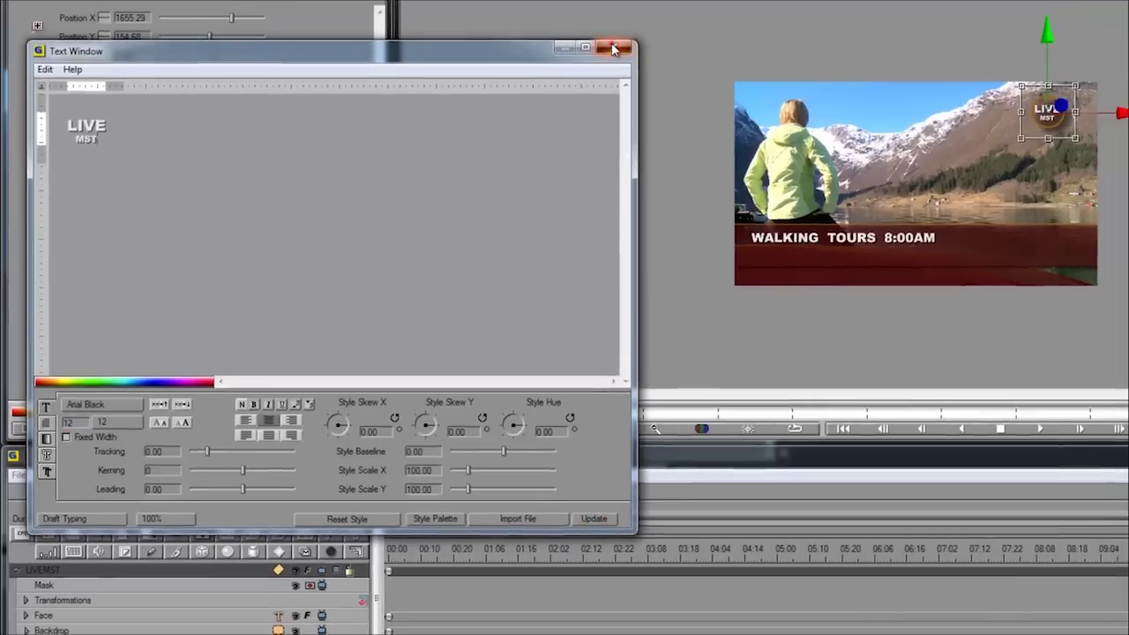
pyautogui.click(627, 39)
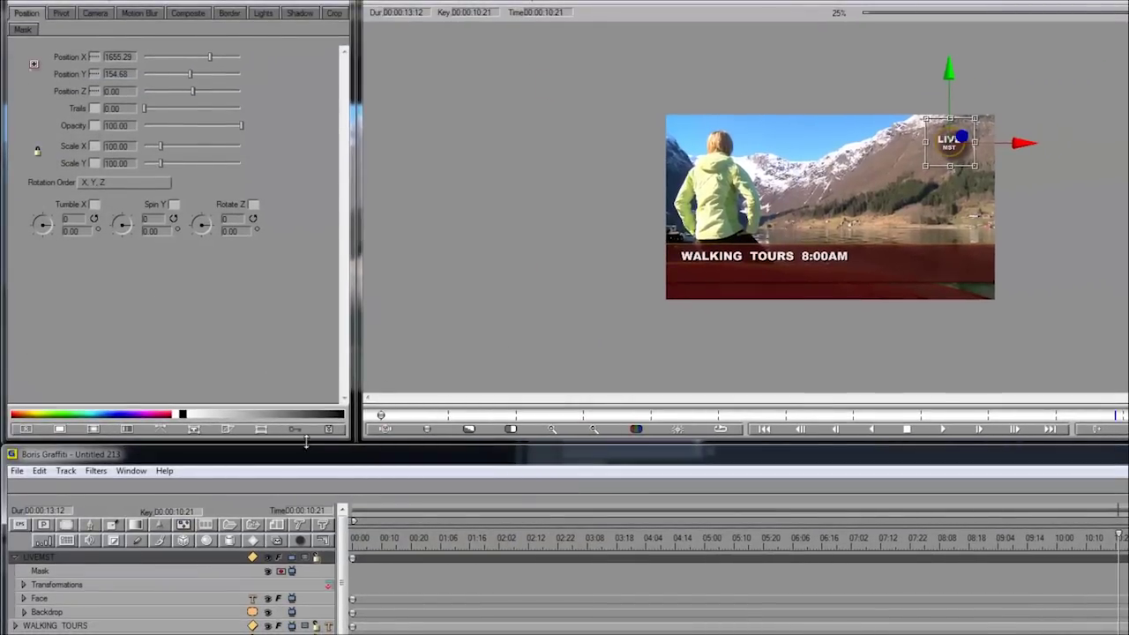
pyautogui.click(15, 557)
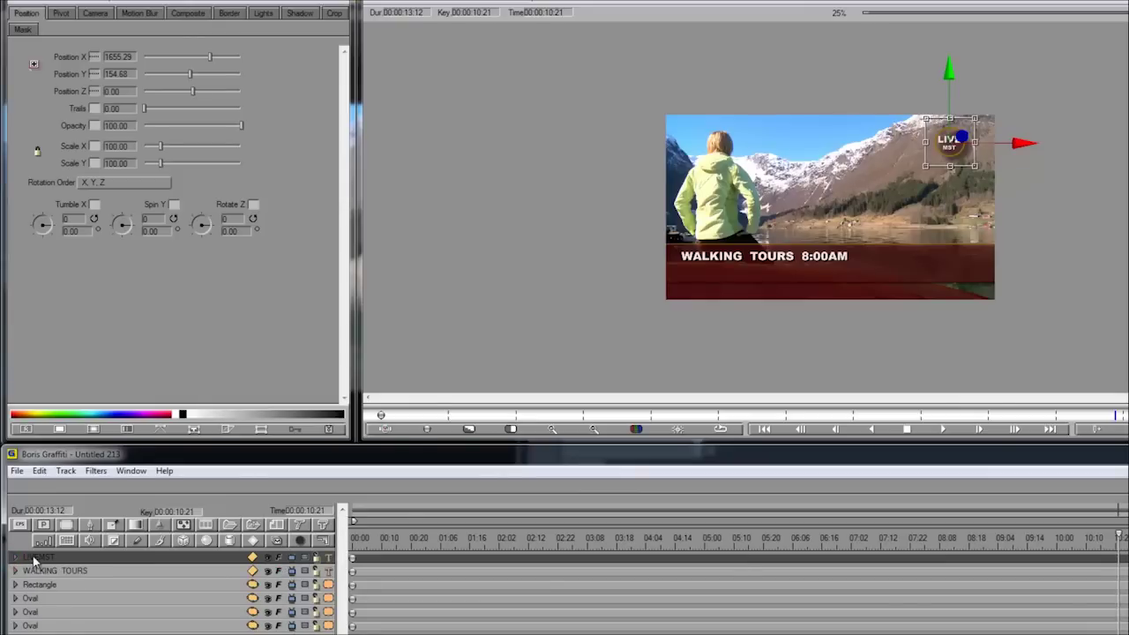
# Duplicate the LIVE MST bug, move the copy lower right, and change its text to 'cbc'
pyautogui.hotkey('ctrl', 'd')
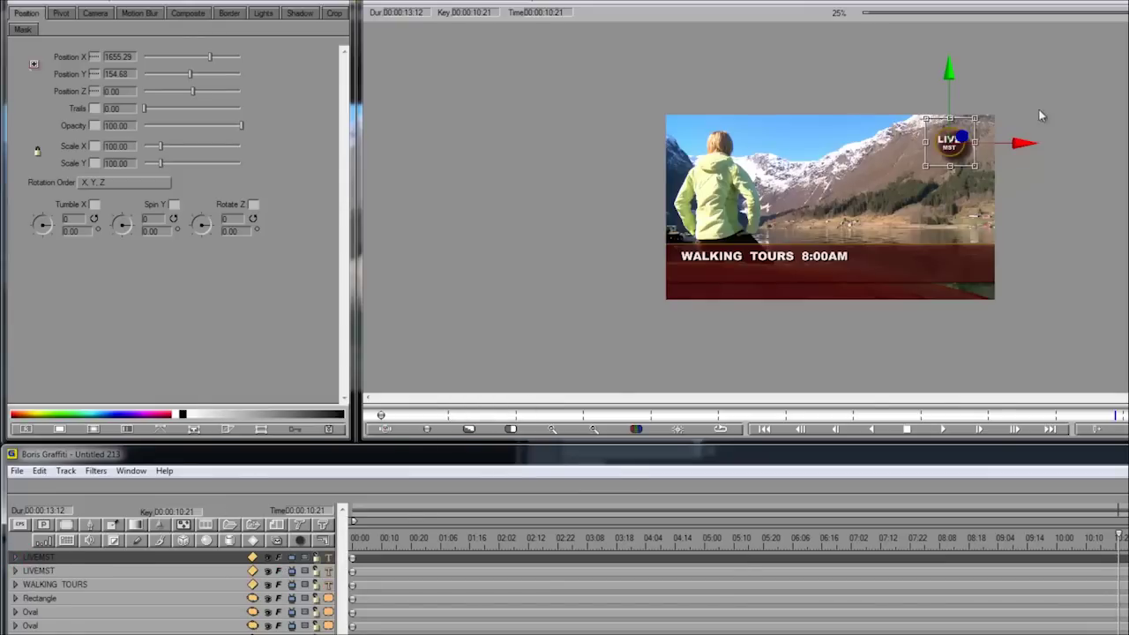
pyautogui.moveTo(942, 139); pyautogui.dragTo(920, 369)
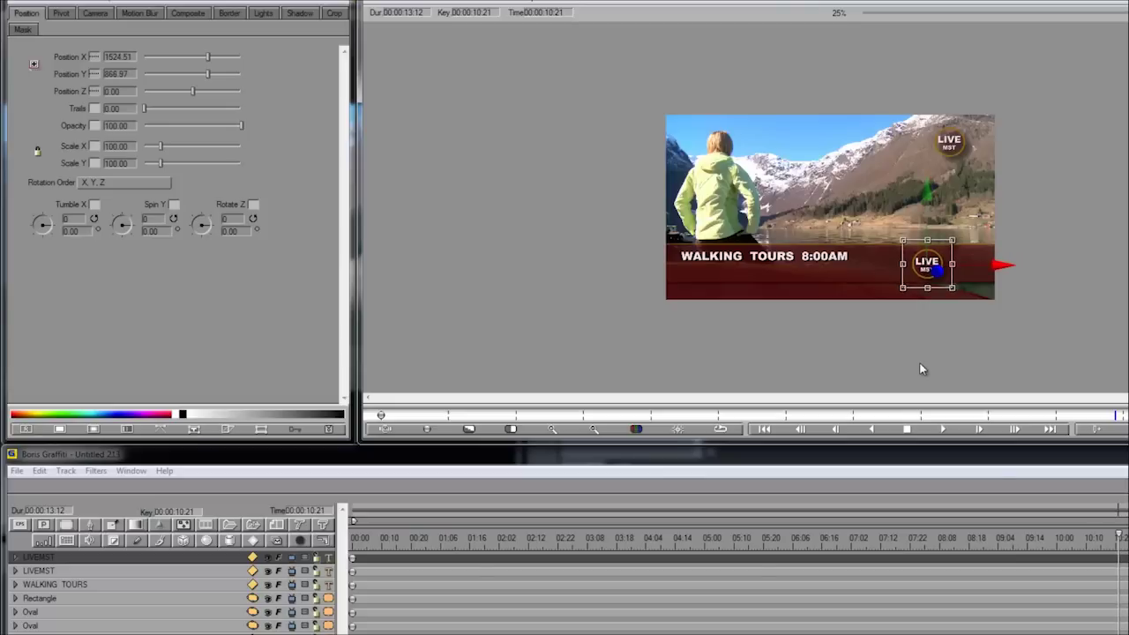
pyautogui.doubleClick(73, 557)
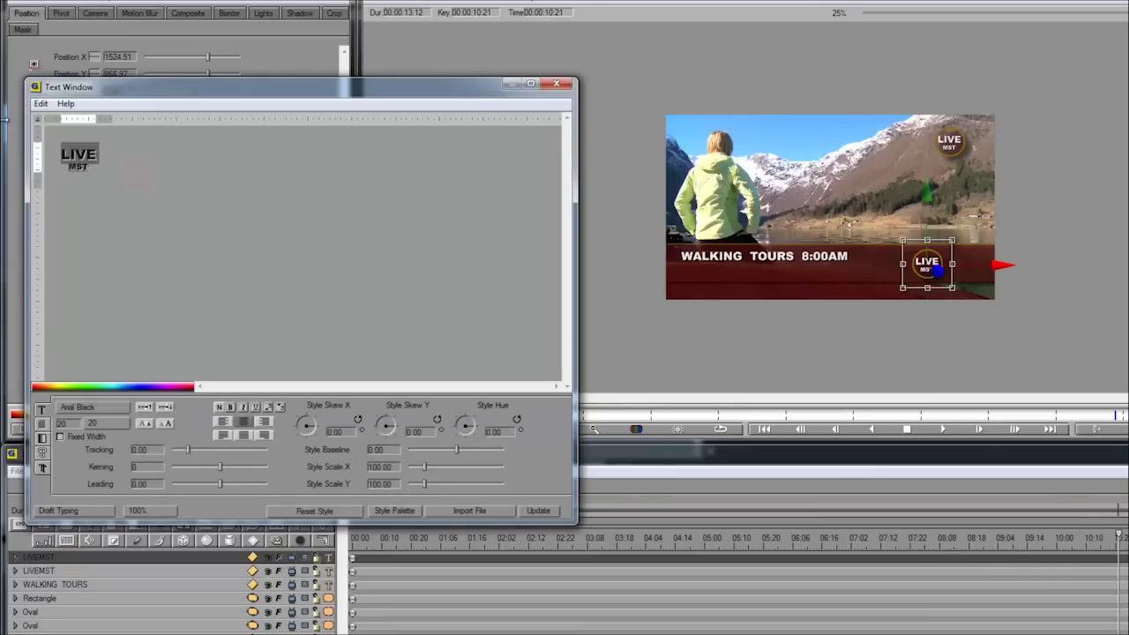
pyautogui.hotkey('ctrl', 'a')
pyautogui.press('Delete')
pyautogui.write('cbc')
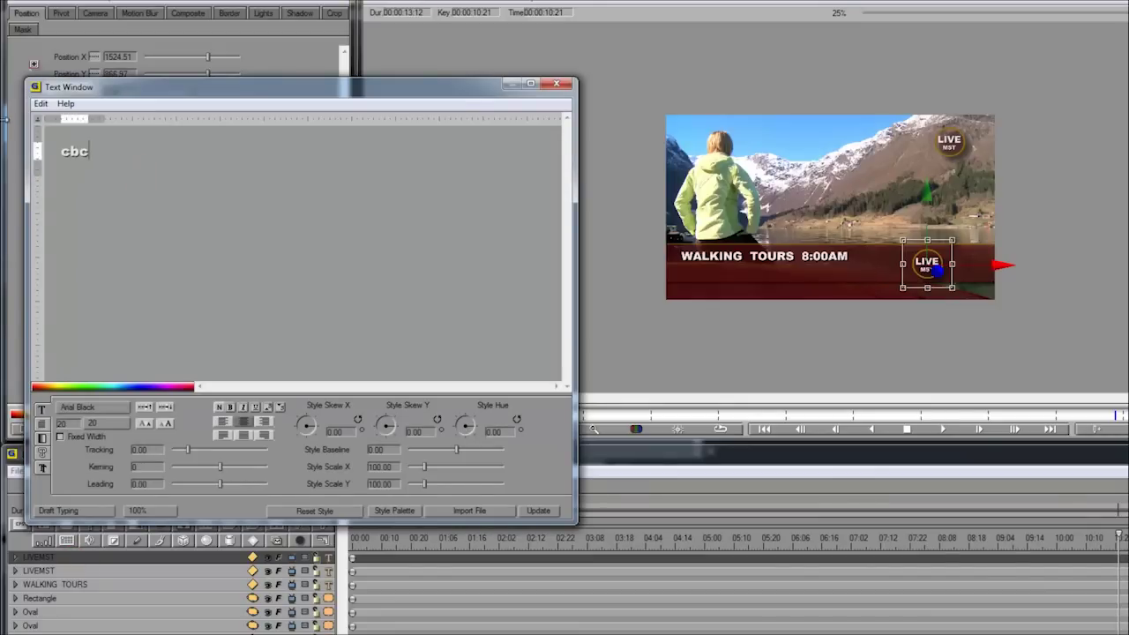
# Set the cbc text to Arial Narrow at size 30 and apply it
pyautogui.doubleClick(101, 151)
pyautogui.click(99, 406)
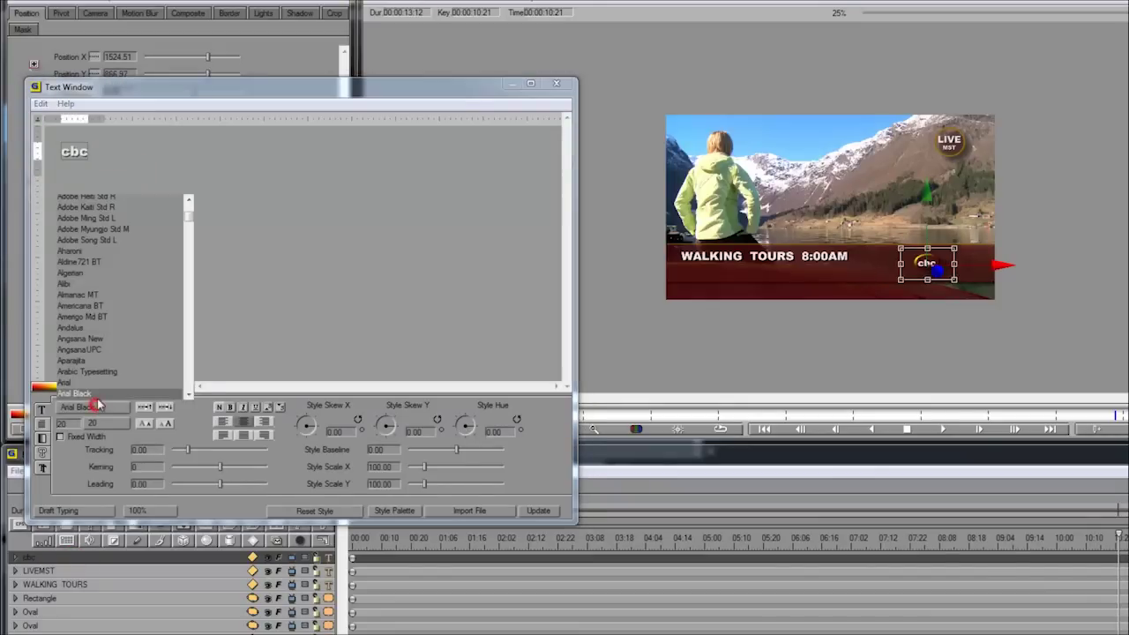
pyautogui.scroll(-1, 109, 381)
pyautogui.click(103, 385)
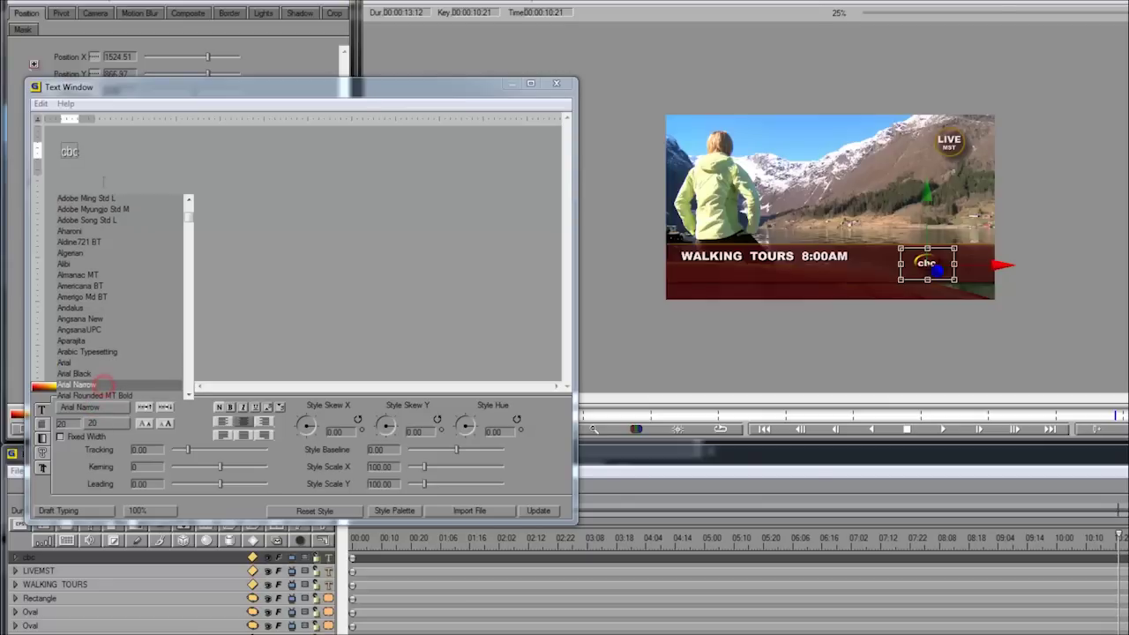
pyautogui.click(138, 160)
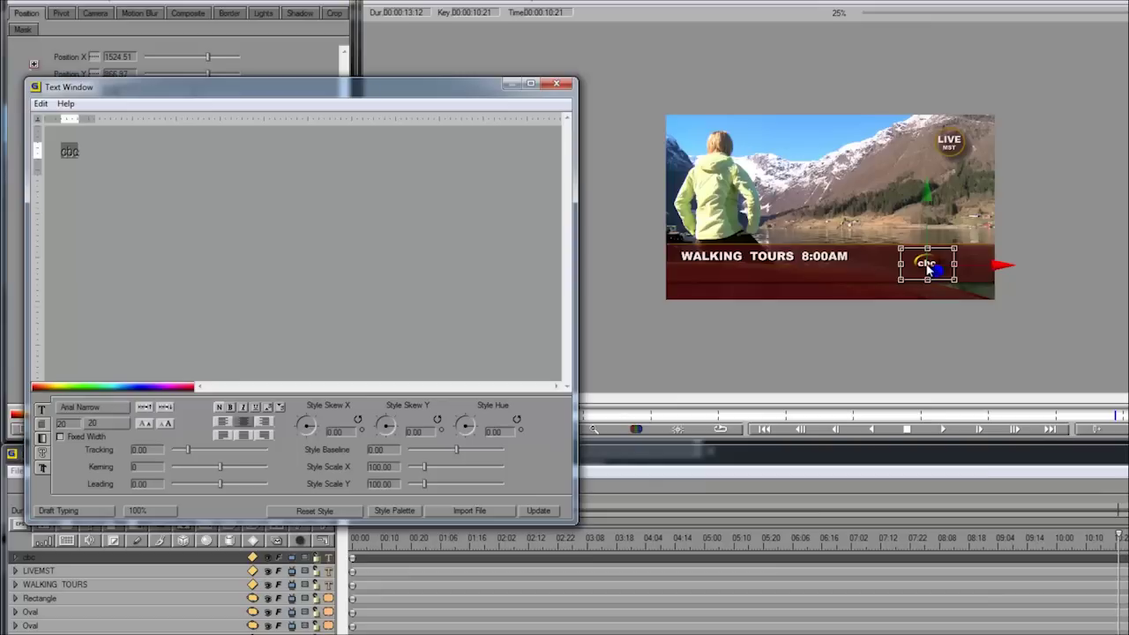
pyautogui.click(540, 509)
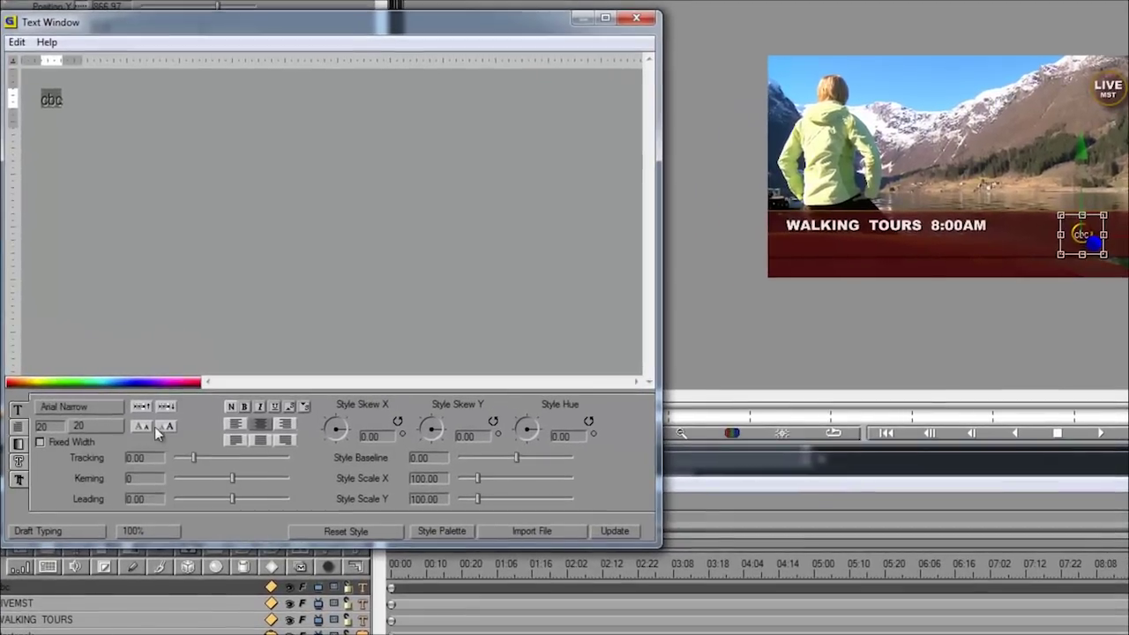
pyautogui.click(165, 423)
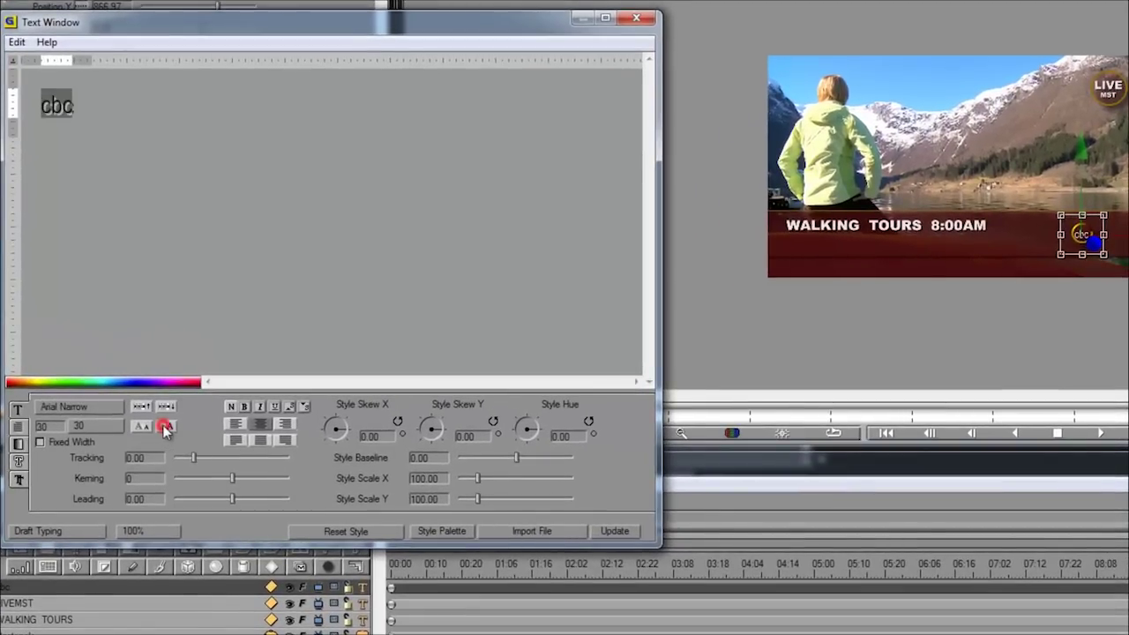
pyautogui.click(618, 532)
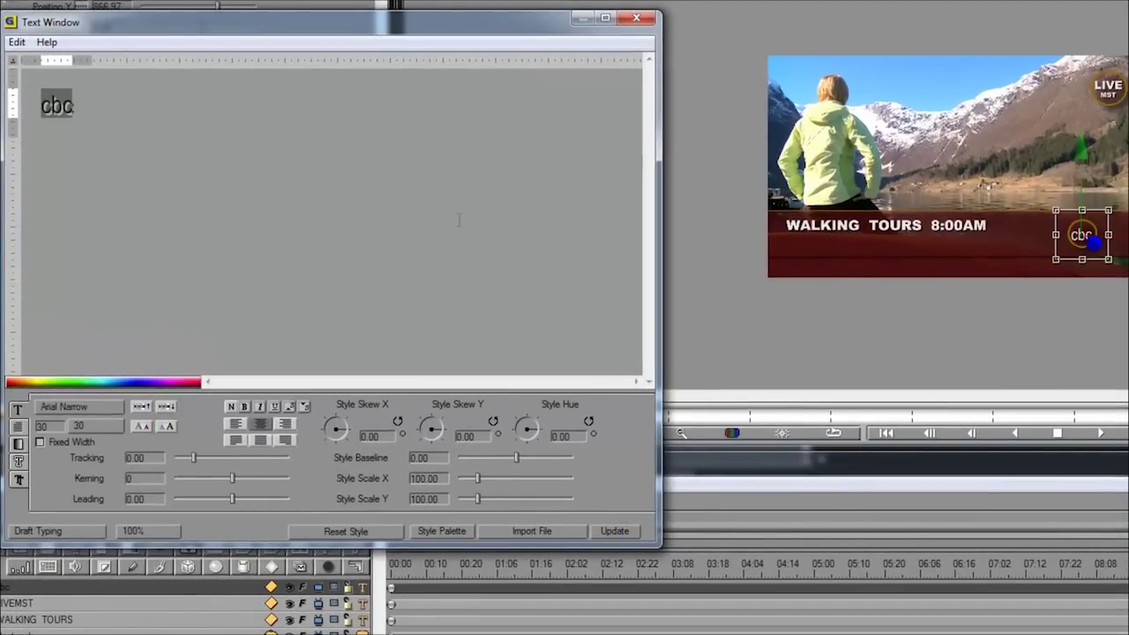
pyautogui.click(634, 18)
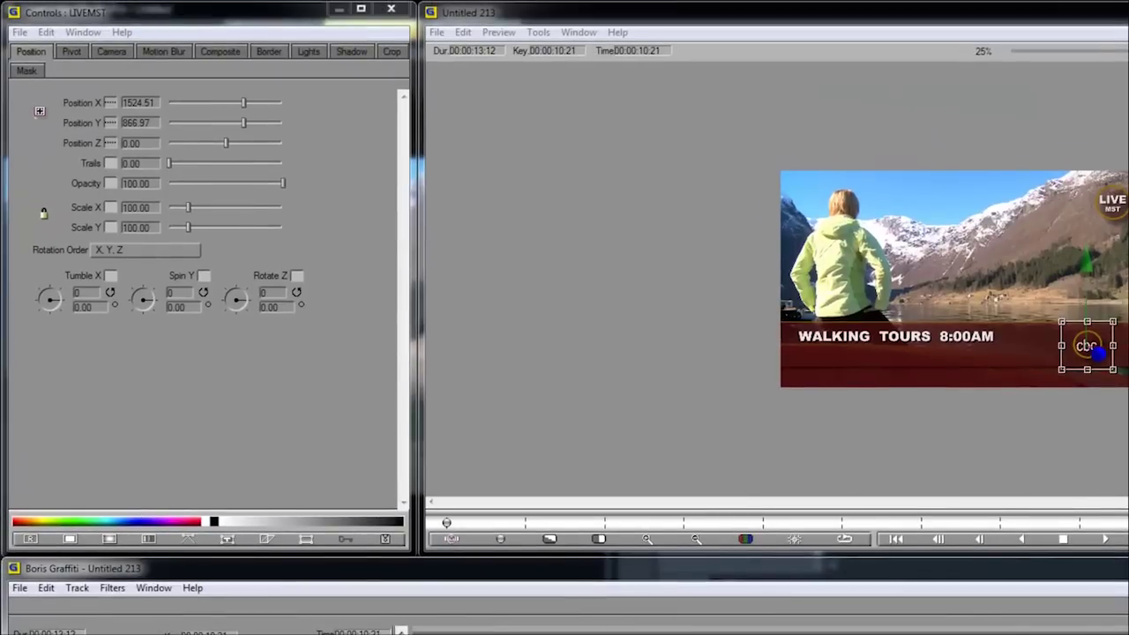
# Give the cbc backdrop an angled gradient fill and apply the title back to the clip
pyautogui.click(106, 628)
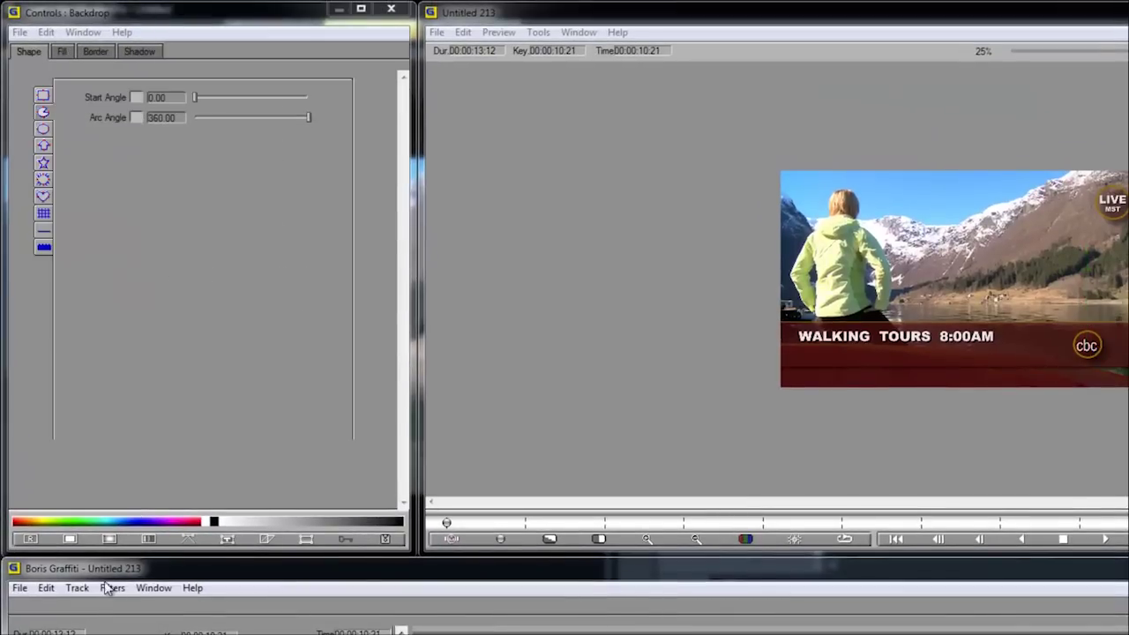
pyautogui.click(62, 52)
pyautogui.click(95, 144)
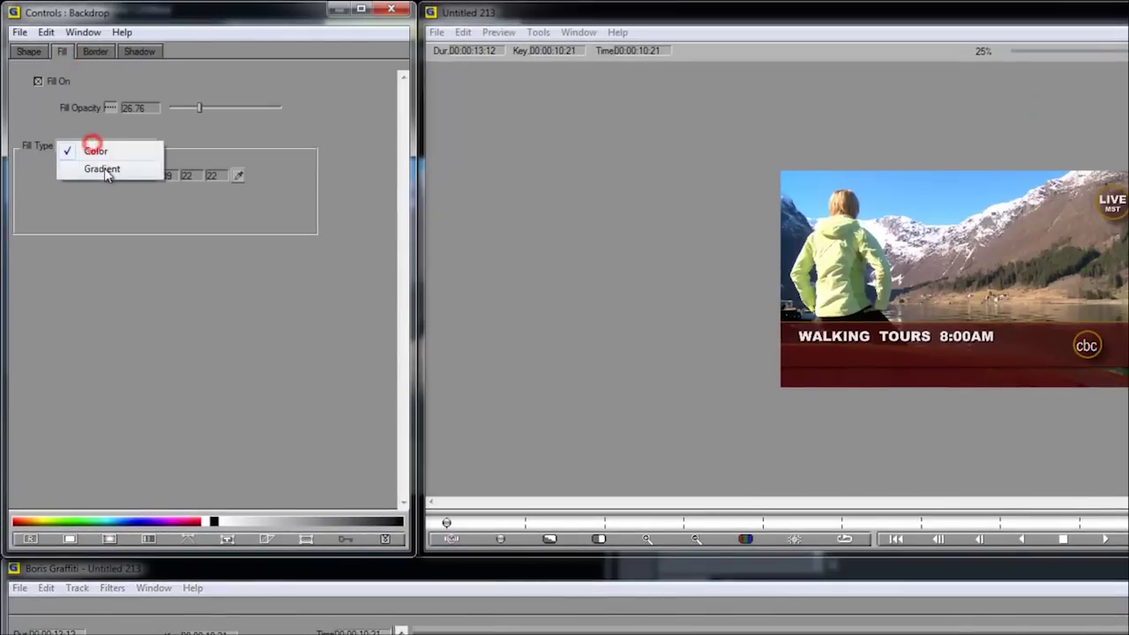
pyautogui.click(104, 167)
pyautogui.click(125, 177)
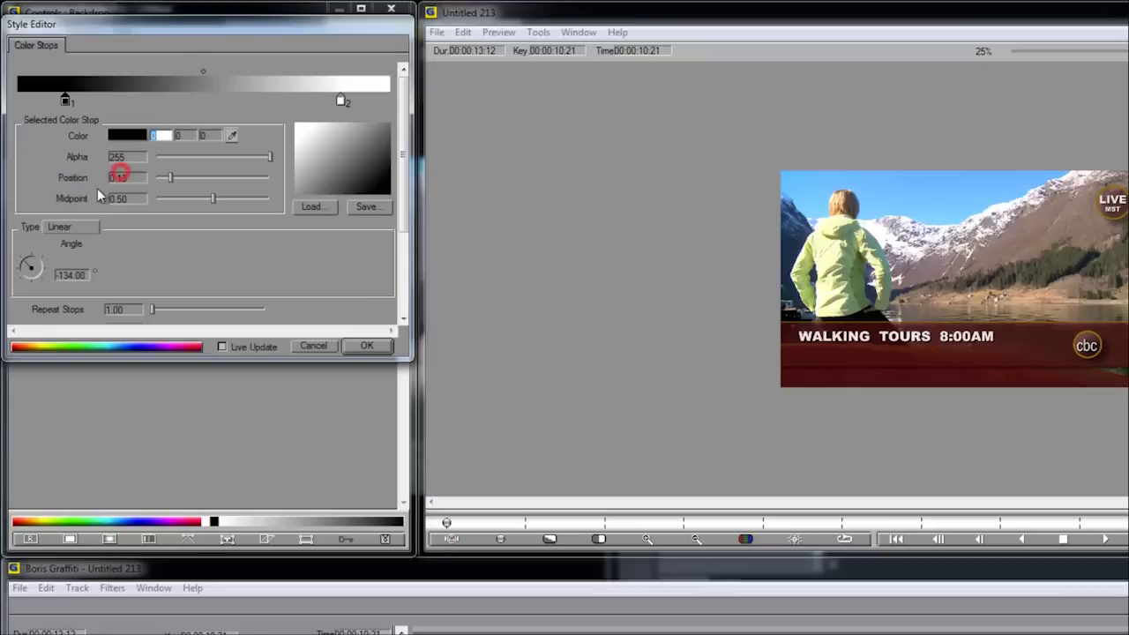
pyautogui.moveTo(30, 263)
pyautogui.mouseDown()
pyautogui.moveTo(39, 254)
pyautogui.moveTo(19, 244)
pyautogui.mouseUp()
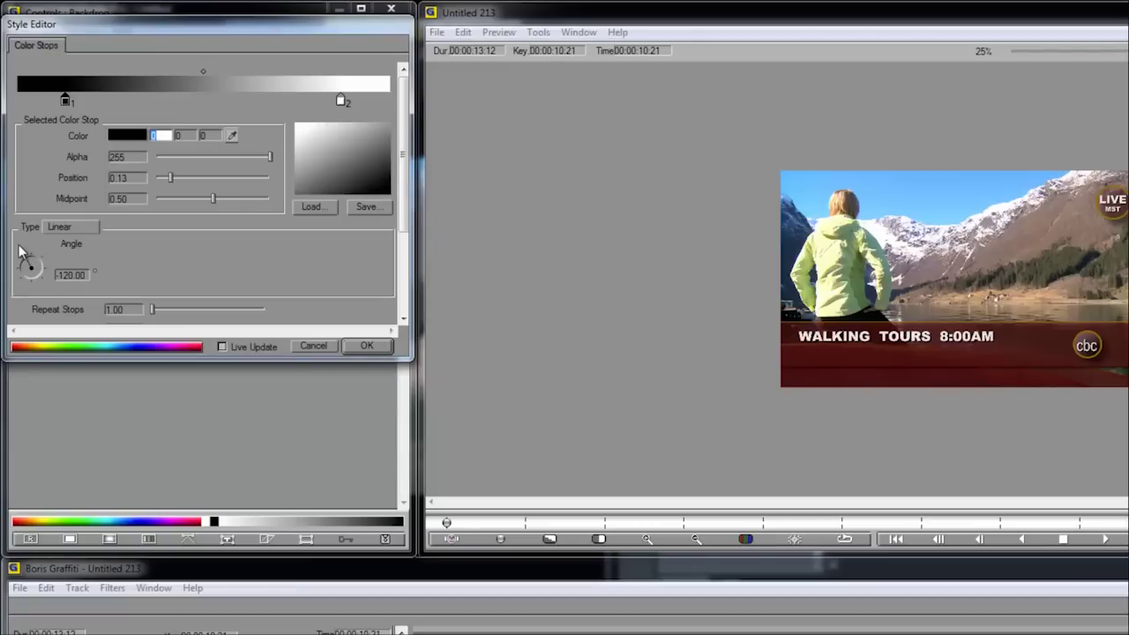
pyautogui.click(367, 347)
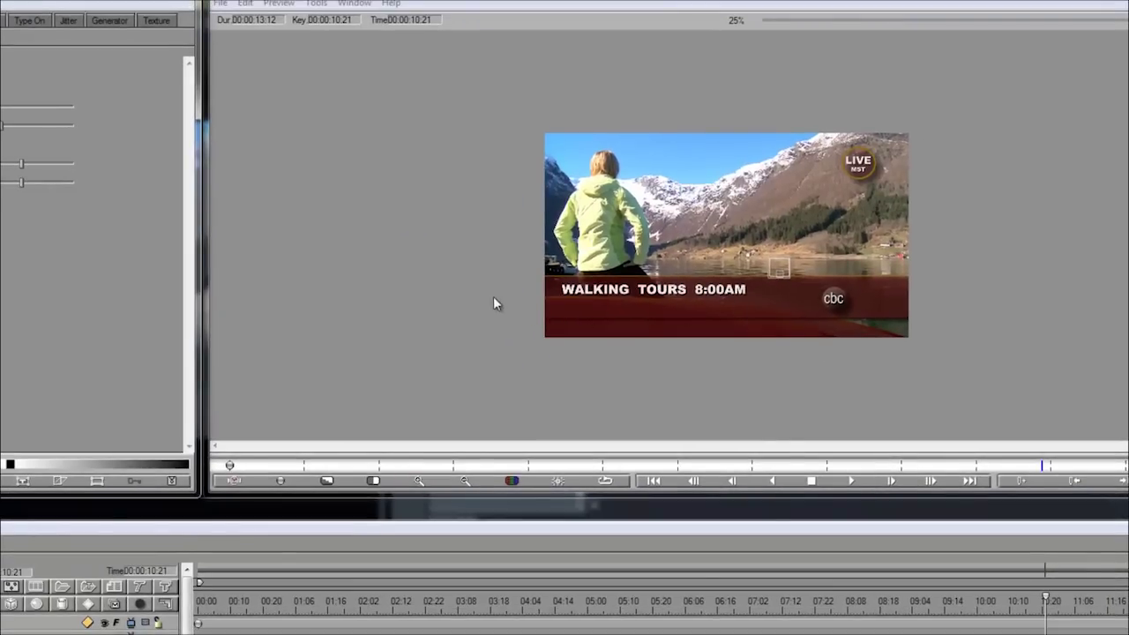
pyautogui.click(493, 300)
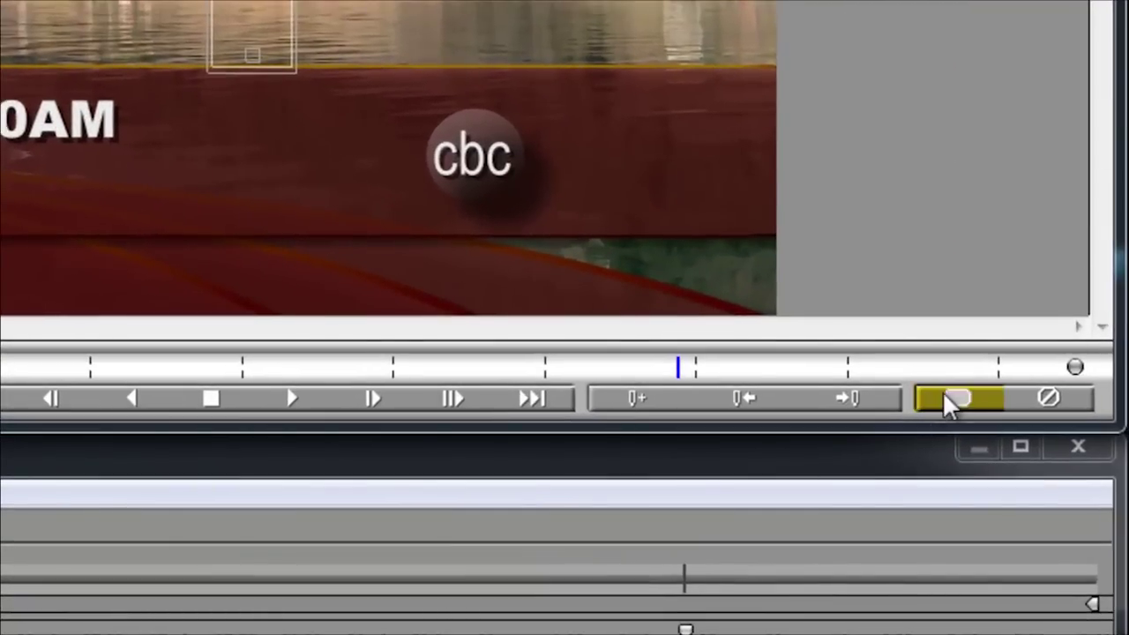
pyautogui.click(948, 399)
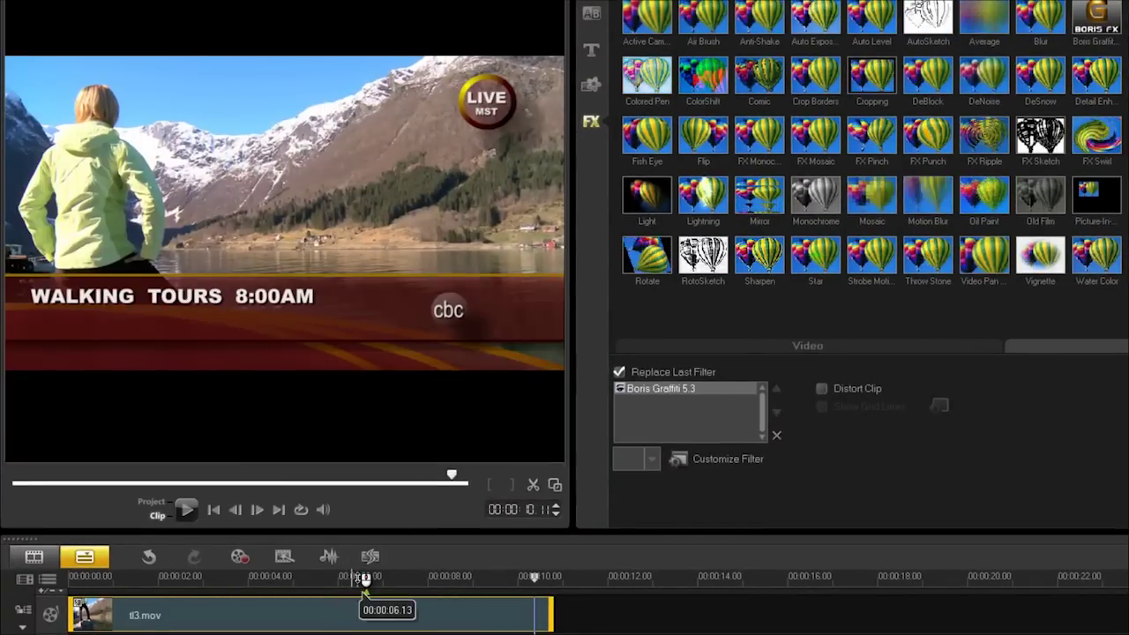
# Rewind the tl3.mov clip to the start and play it to review the titles
pyautogui.click(363, 578)
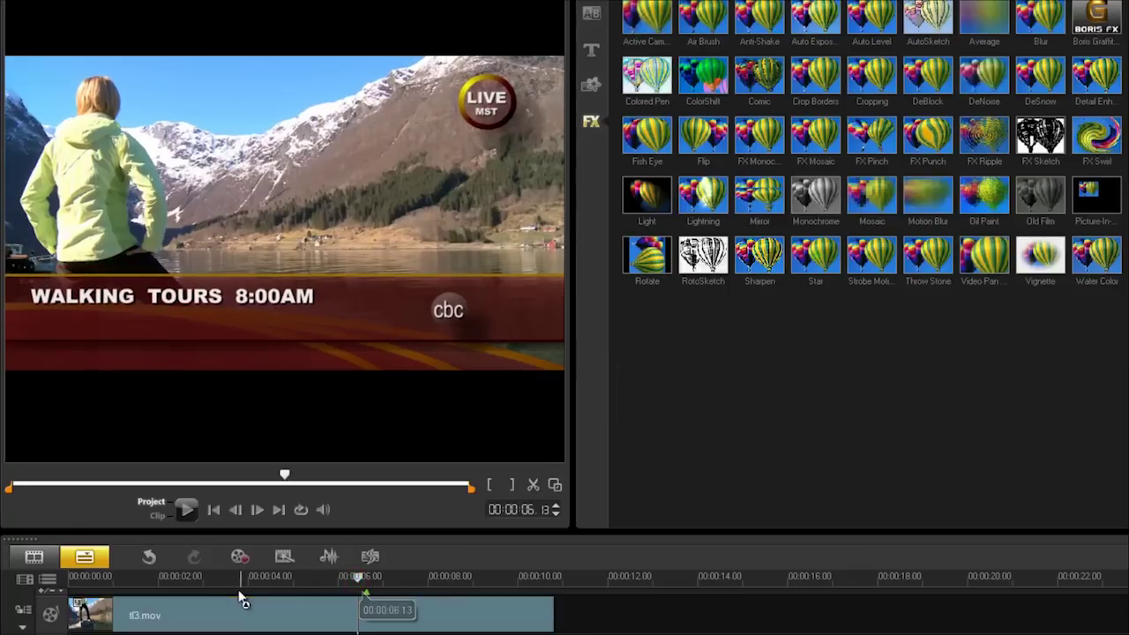
pyautogui.moveTo(360, 577); pyautogui.dragTo(86, 577)
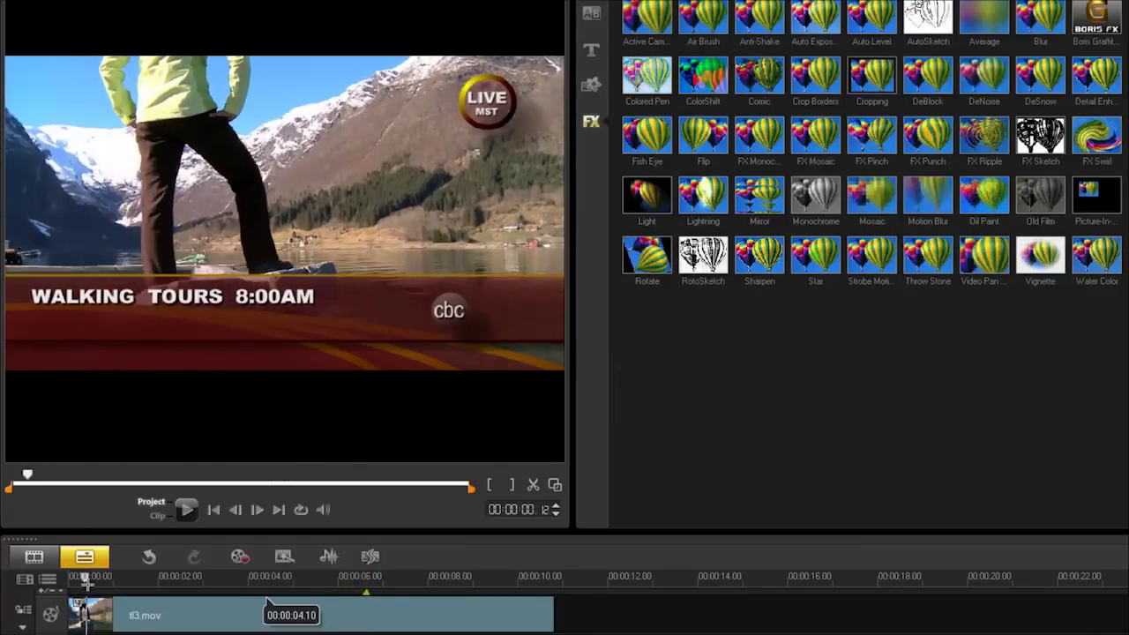
pyautogui.press('space')
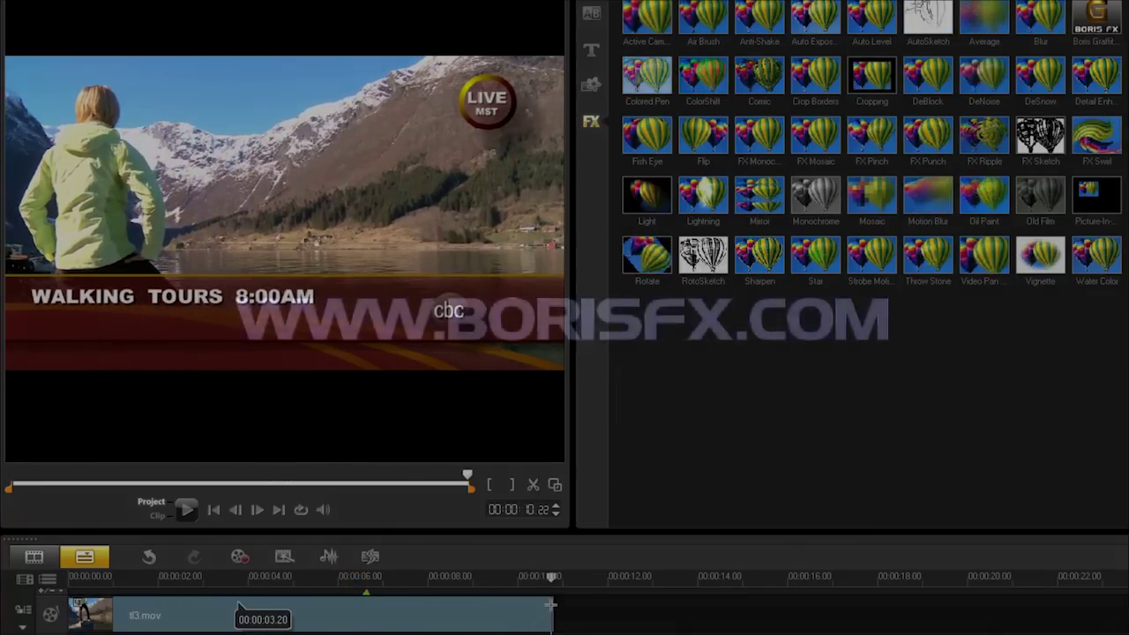